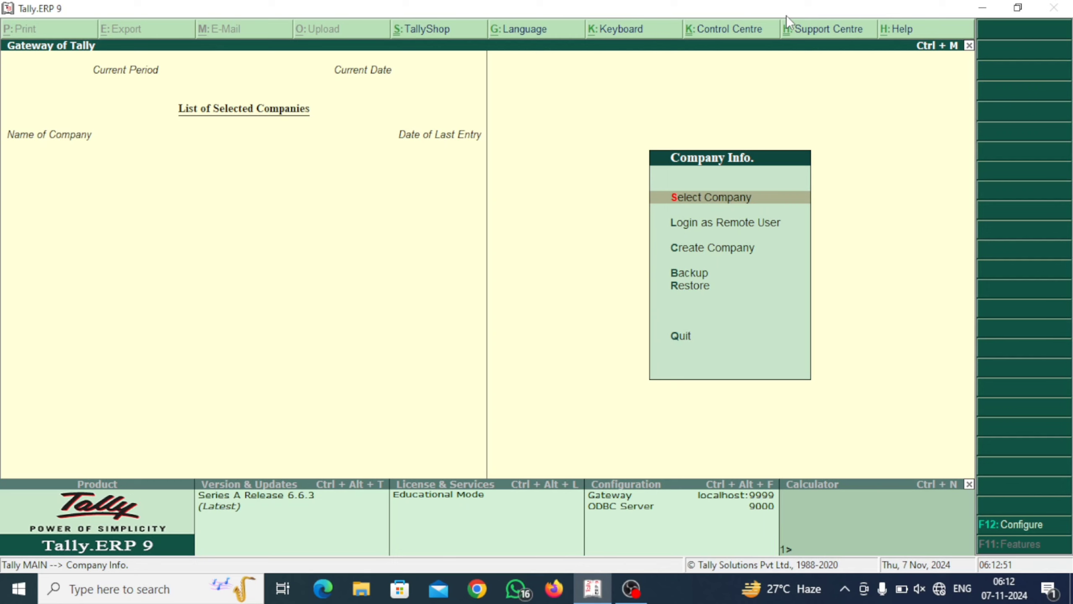
Start creating a company named Abcd Pvt Ltd, keeping the default mailing name and country and leaving the address blank.
key("Down")
key("Down")
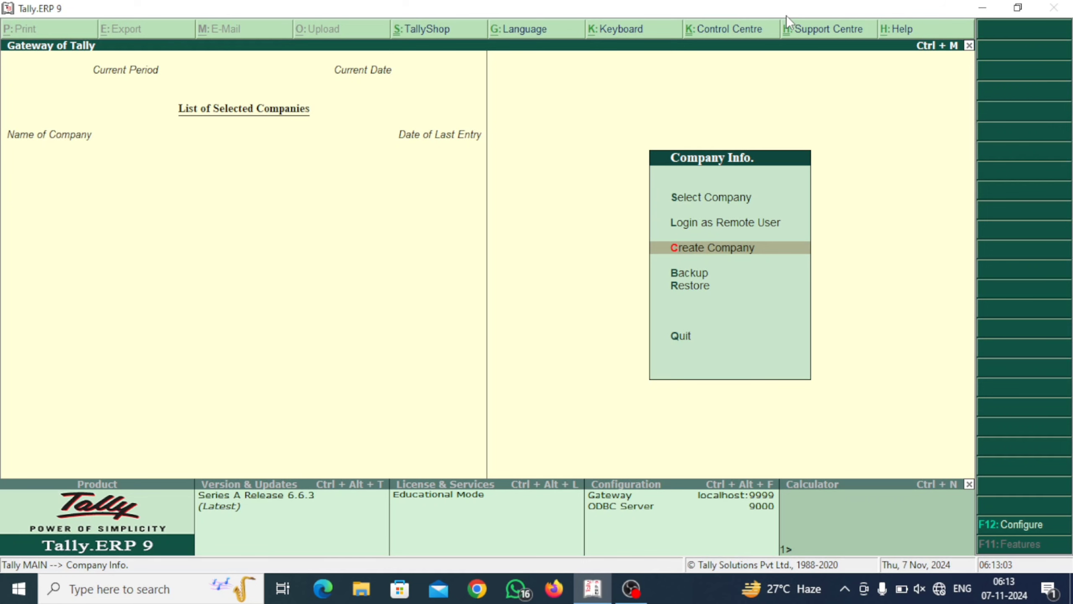
key("Return")
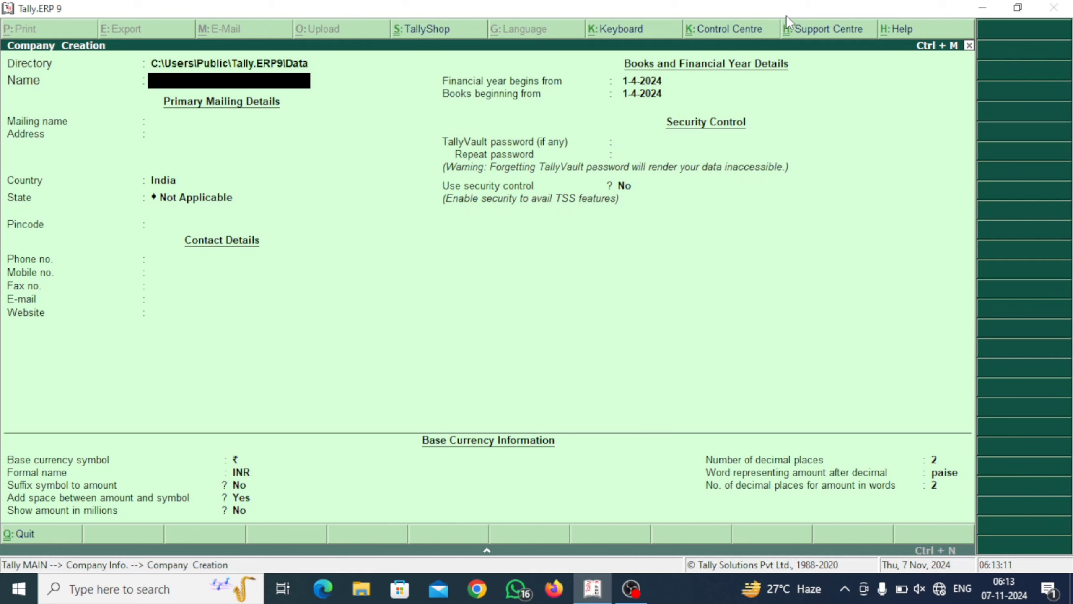
type("Abcd Pvt Ltd")
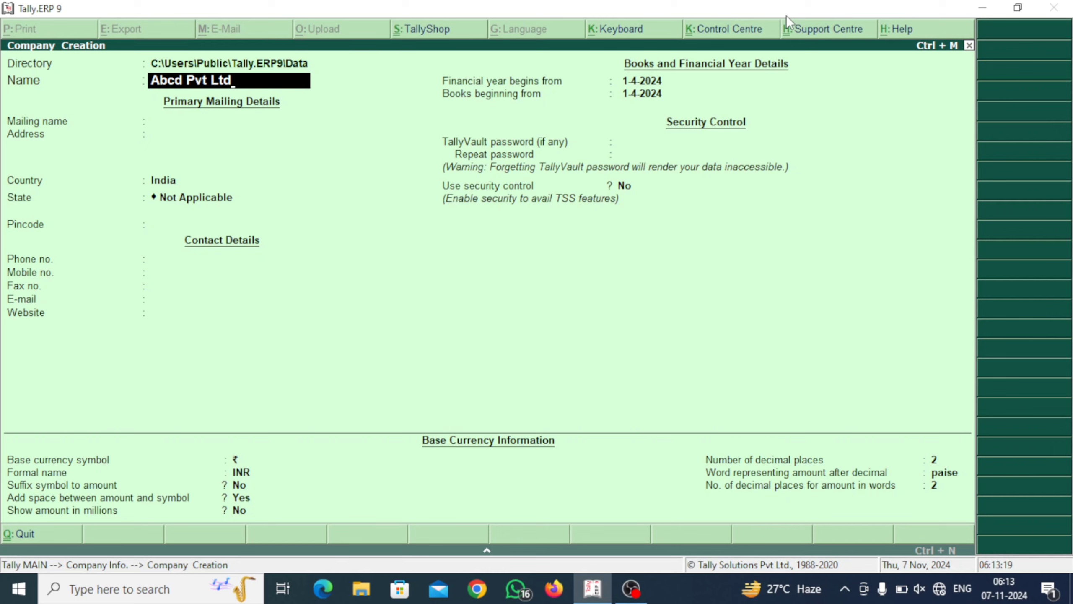
key("Return")
key("Return")
key("Return")
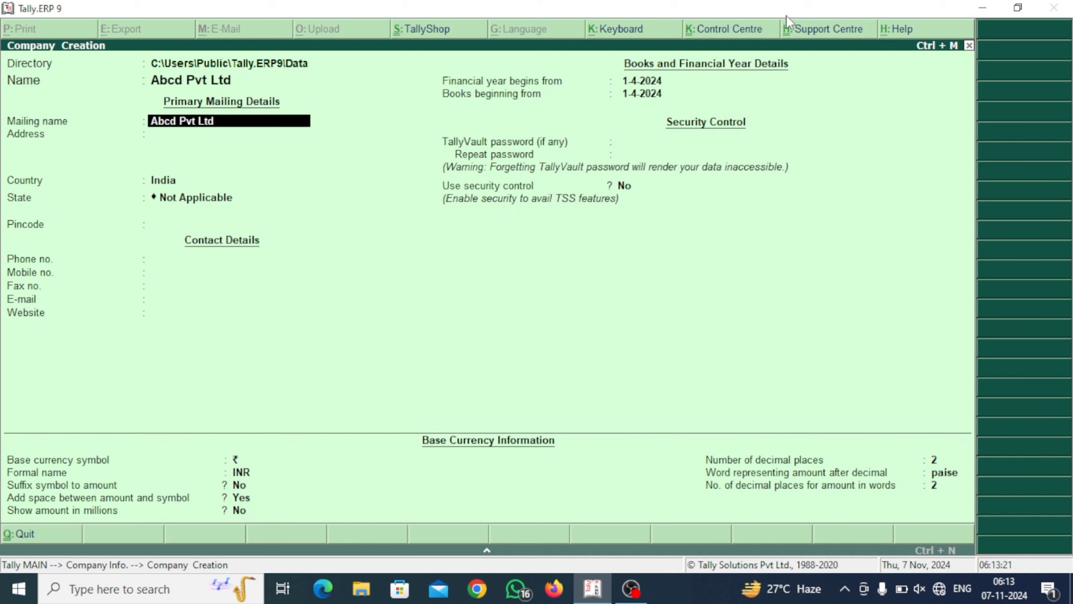
key("Return")
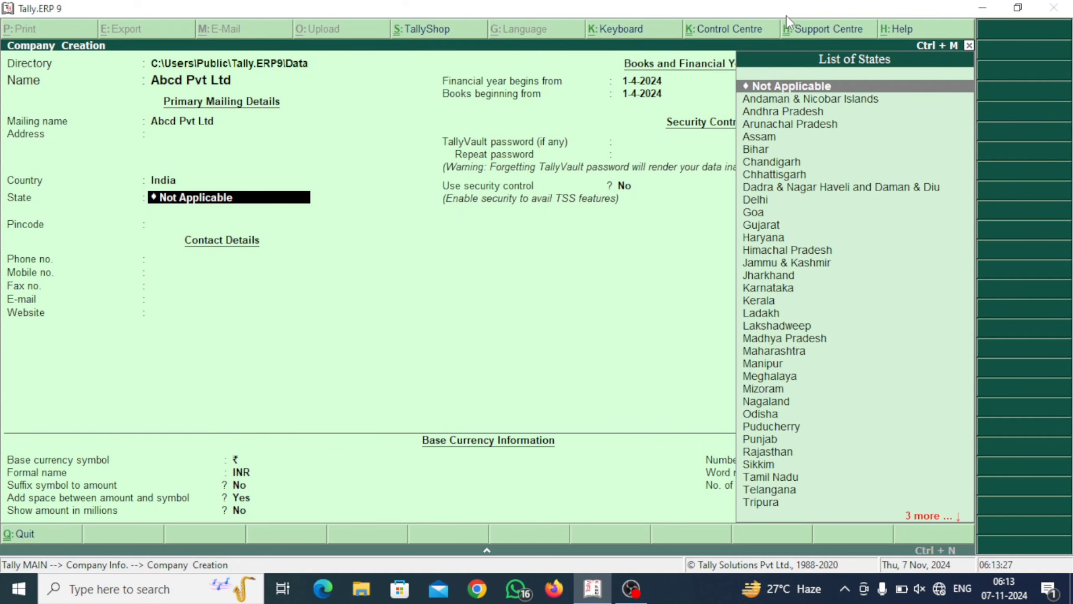
Set the company's state to Uttar Pradesh, leave the pincode and contact details blank, and save the company.
type("Ut")
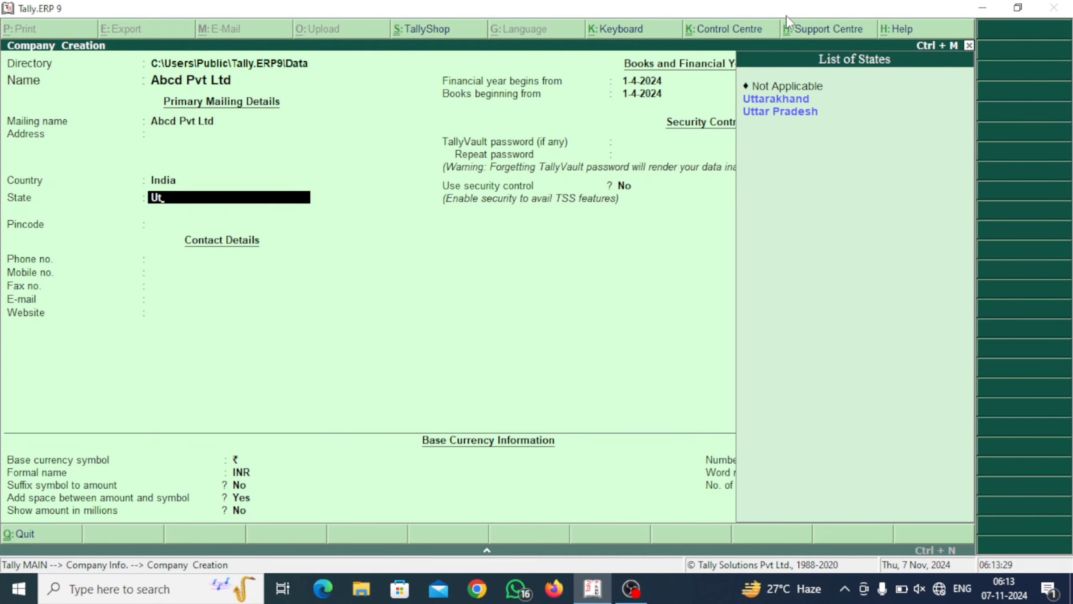
key("Down")
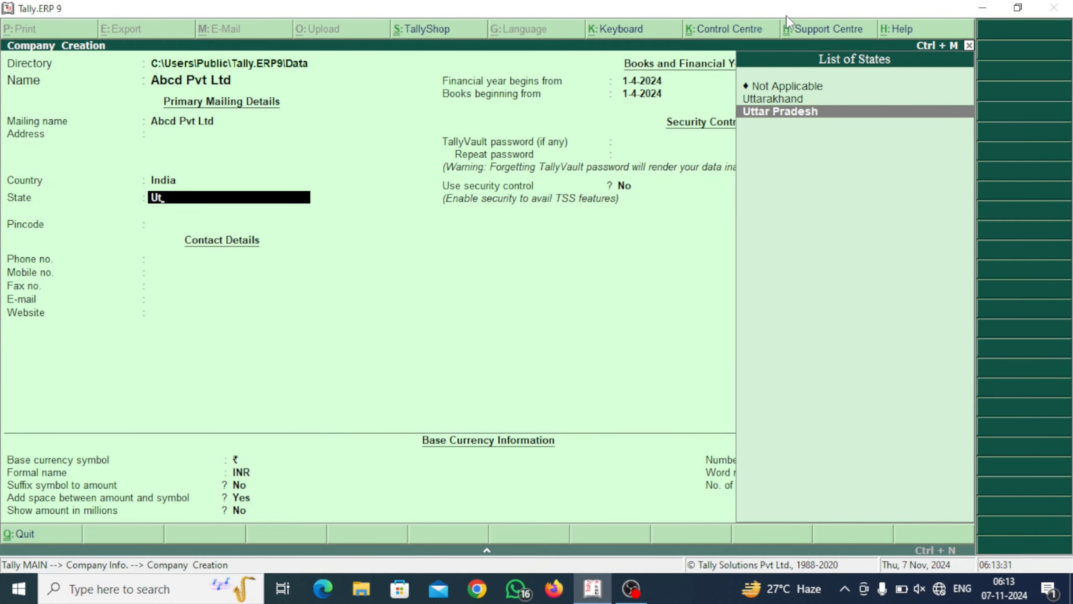
key("Return")
key("Return")
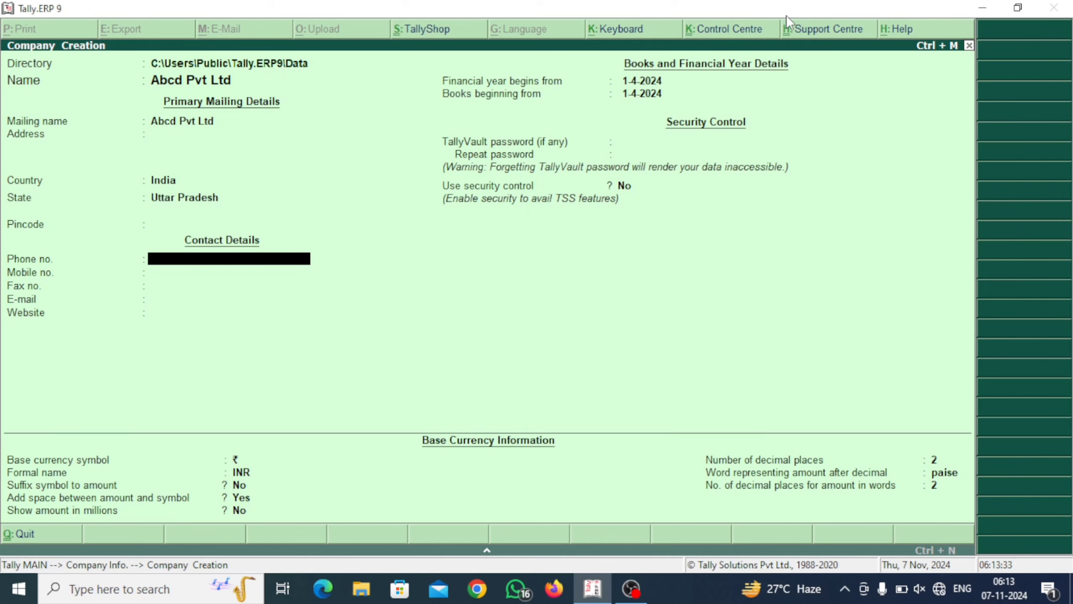
key("Return")
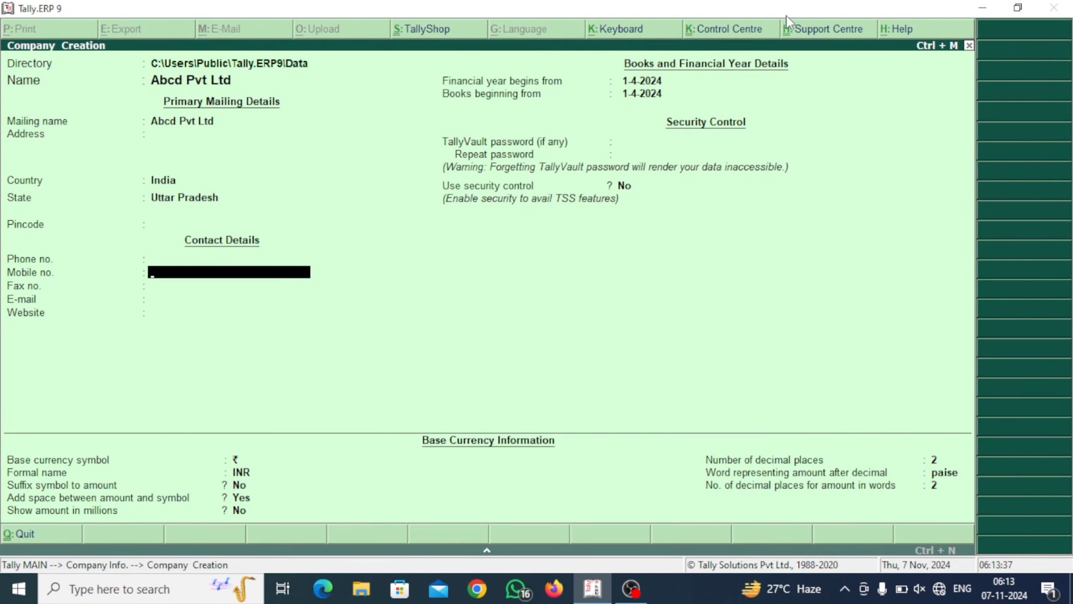
key("ctrl+a")
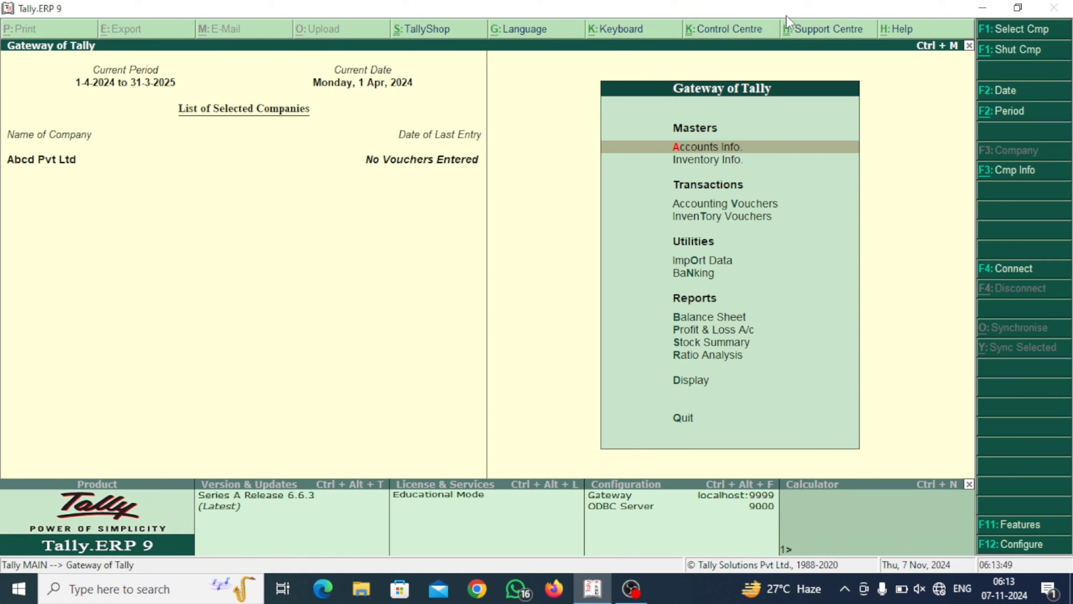
Open multiple ledger creation for Abcd Pvt Ltd with All Items as the parent group.
key("Return")
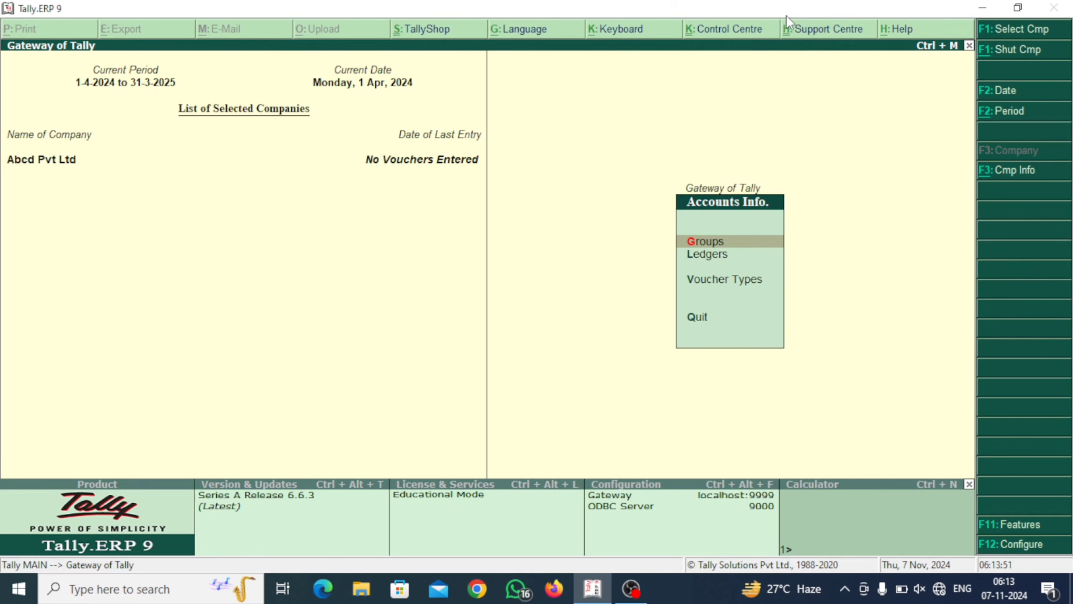
key("Down")
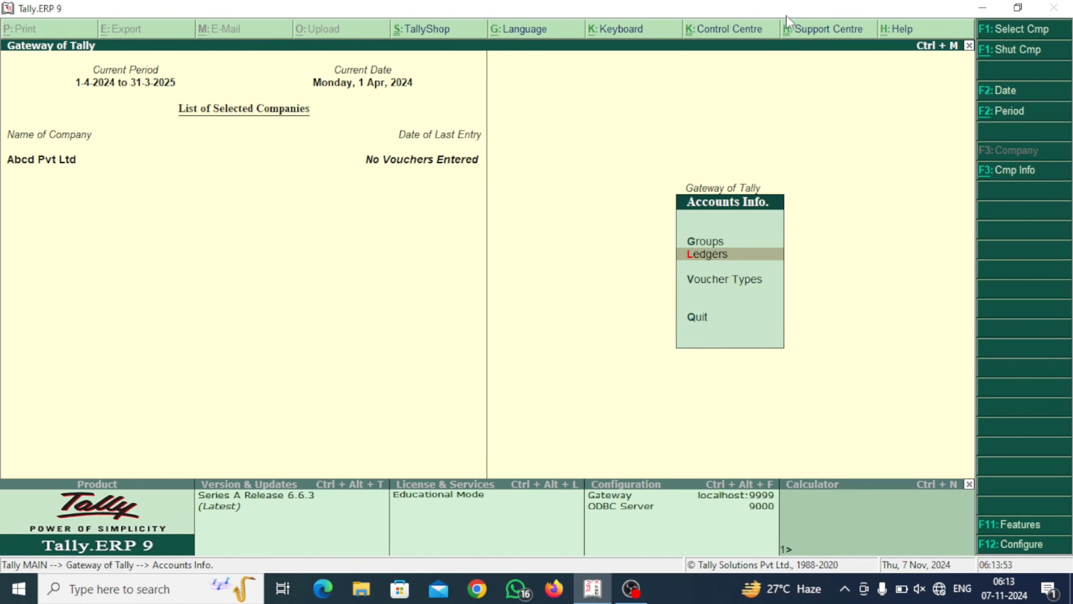
key("Return")
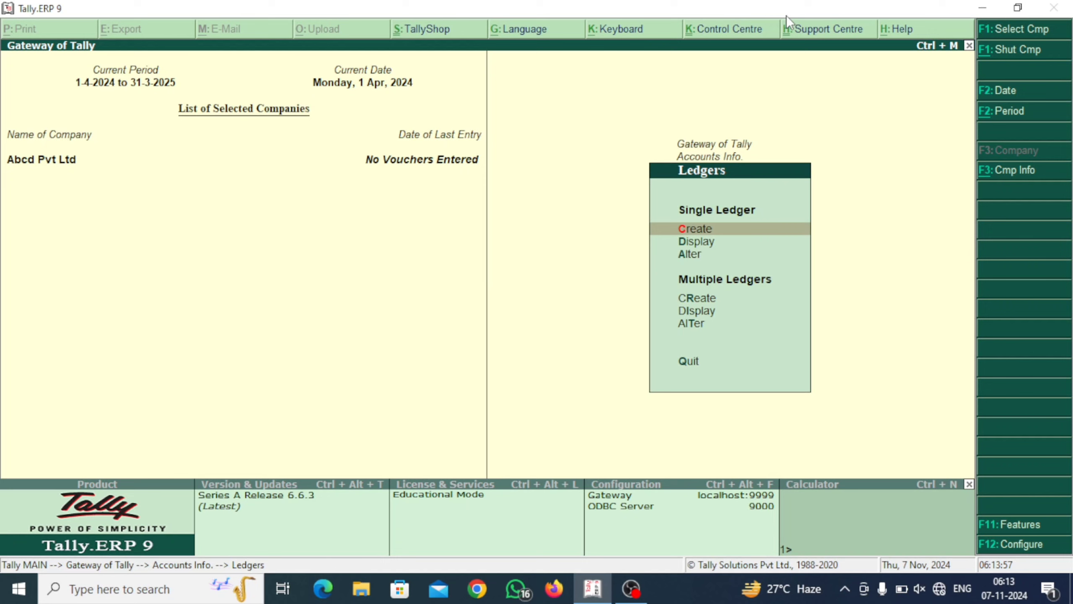
key("Down")
key("Down")
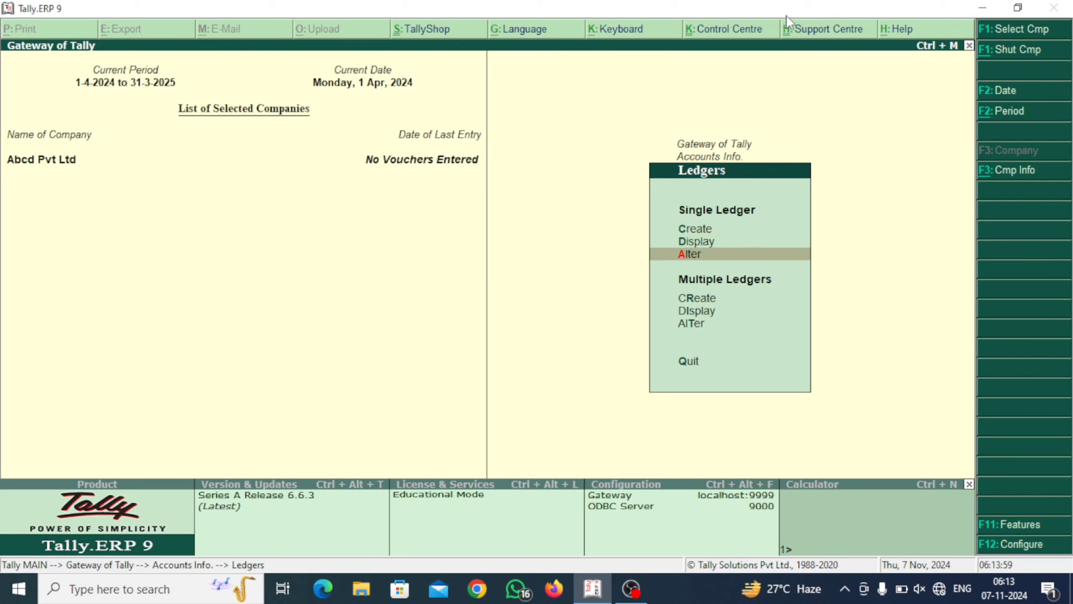
key("Up")
key("Up")
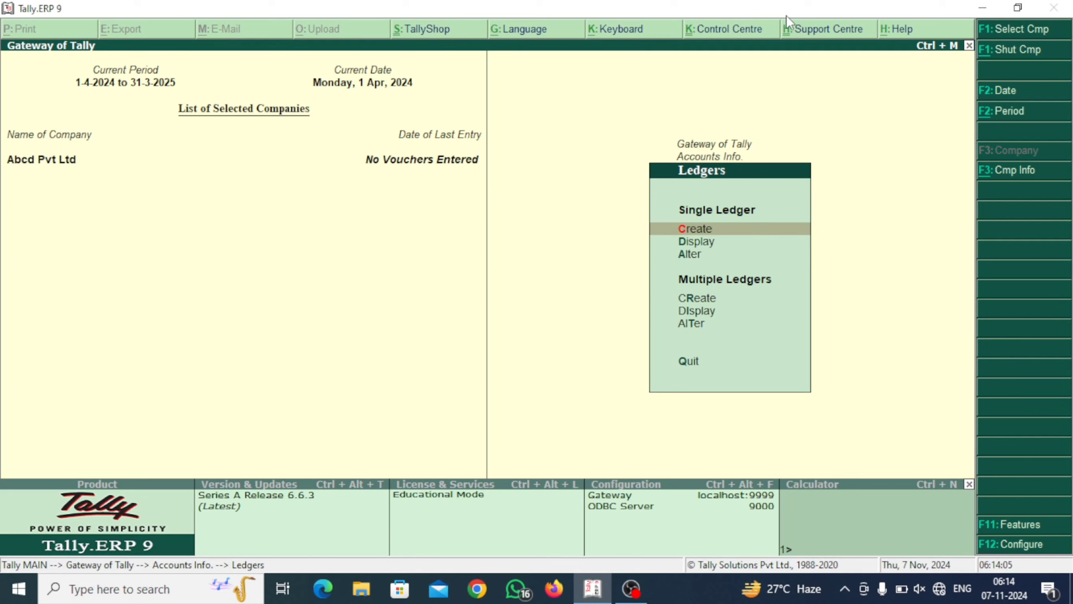
key("Down")
key("Down")
key("Down")
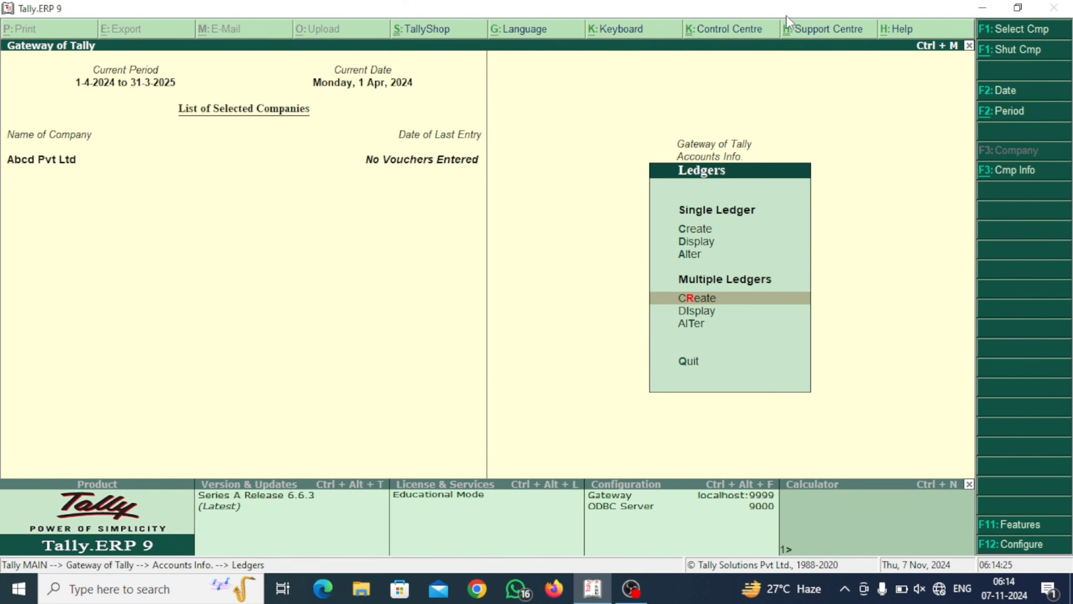
key("Return")
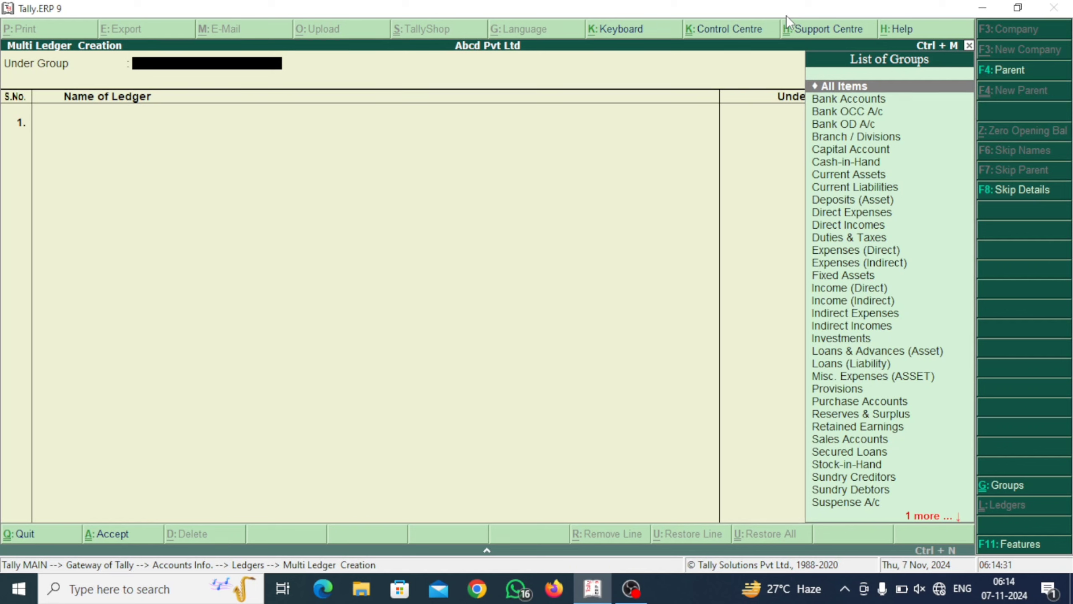
key("Return")
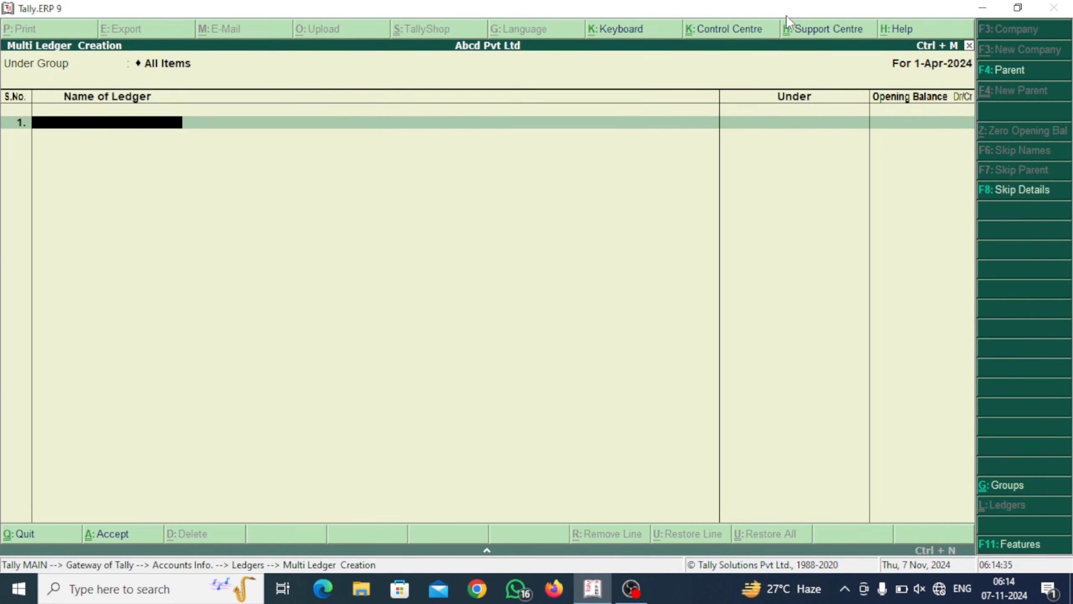
Add a Purchase A/c ledger under Purchase Accounts with no opening balance.
type("Purchase a/c")
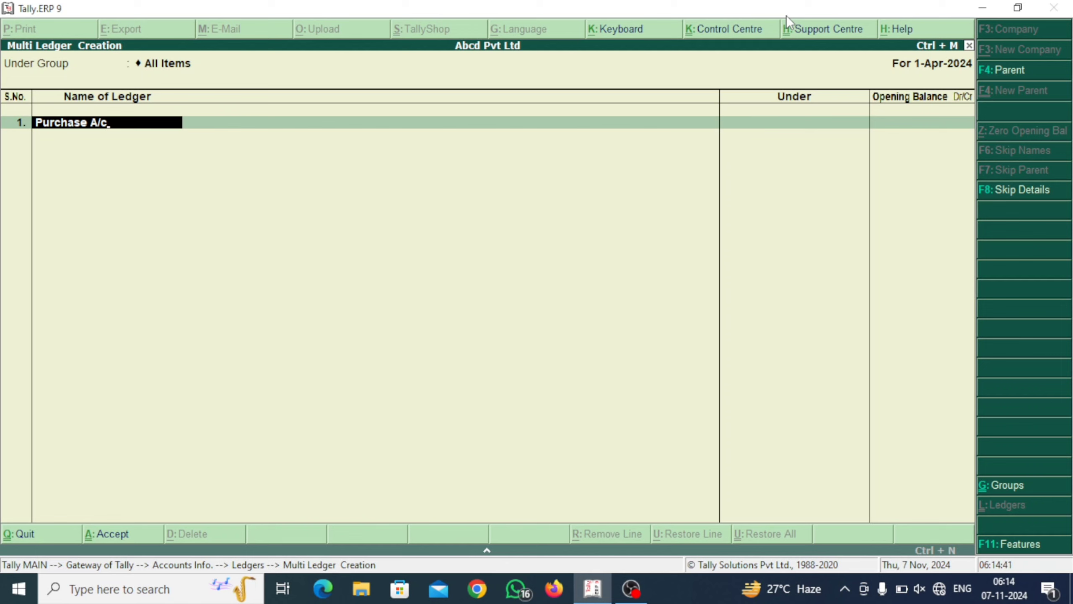
key("Return")
type("Purc")
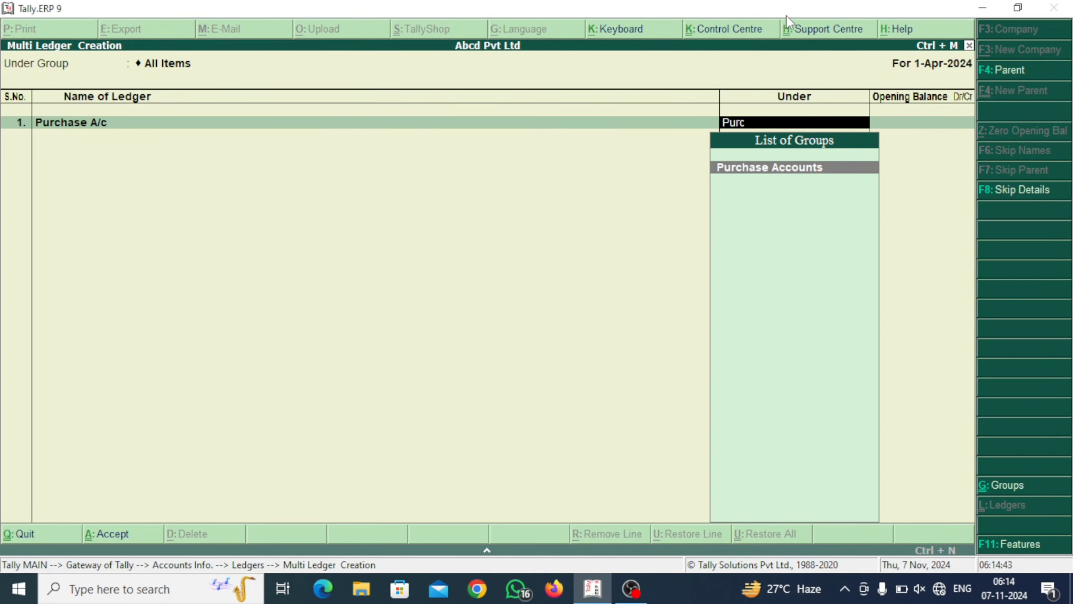
type("ha")
key("Return")
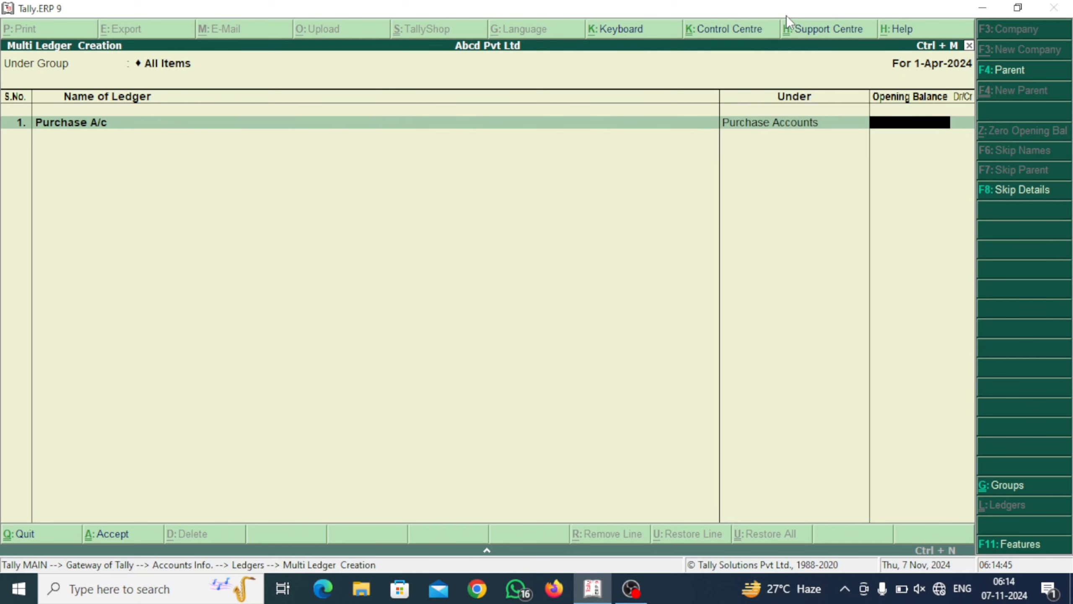
key("Return")
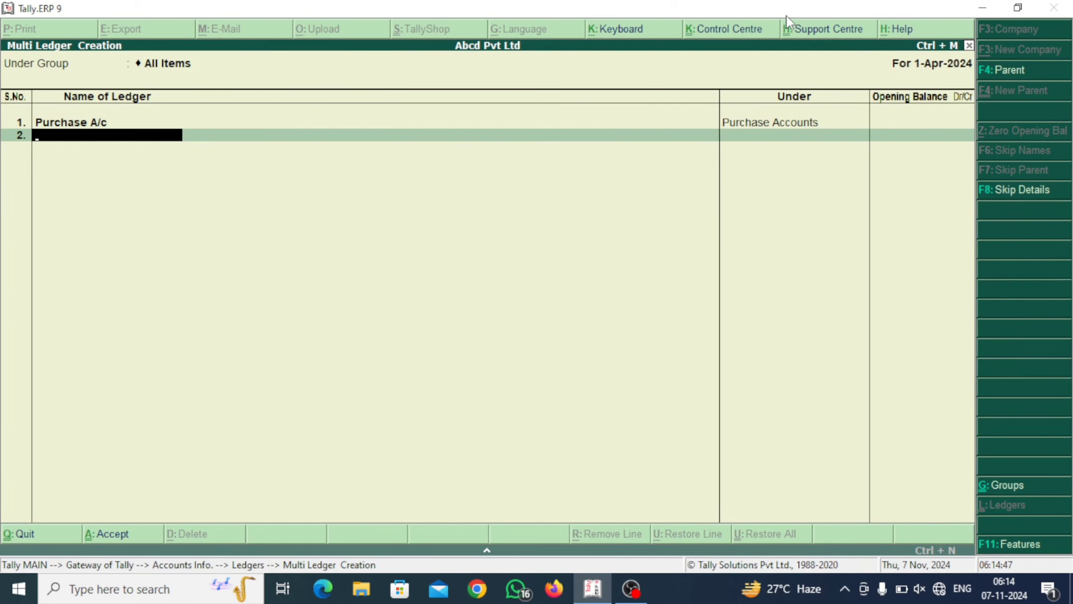
Add a Sales A/c ledger under Sales Accounts with no opening balance.
type("Sales A/c")
key("Return")
type("Sale")
key("Return")
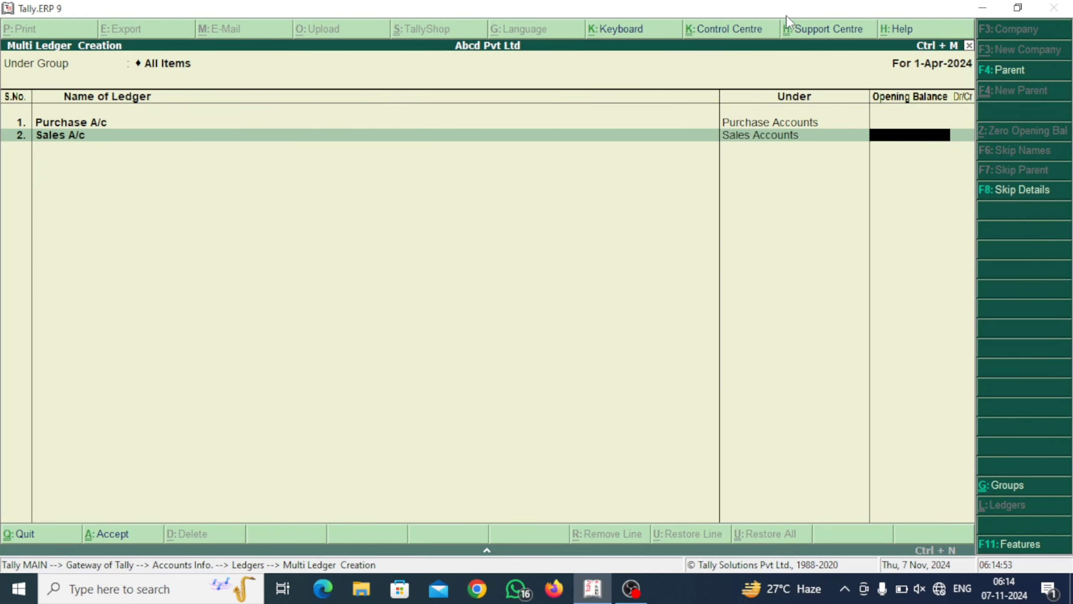
key("Return")
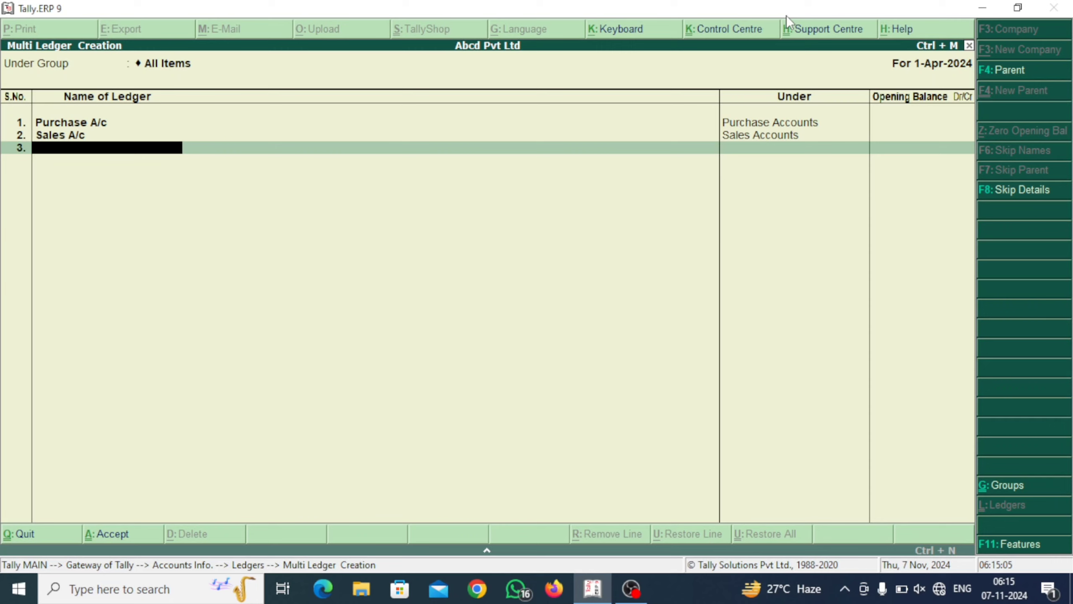
Add a Shubham Traders ledger under Sundry Creditors with no opening balance.
type("Shubham Trad")
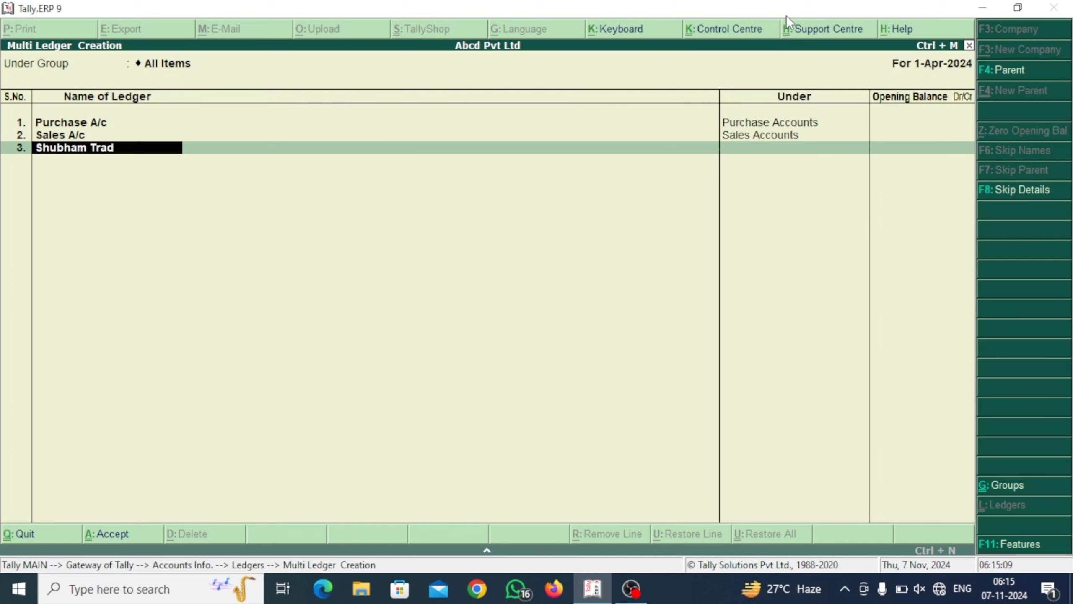
type("ers")
key("Return")
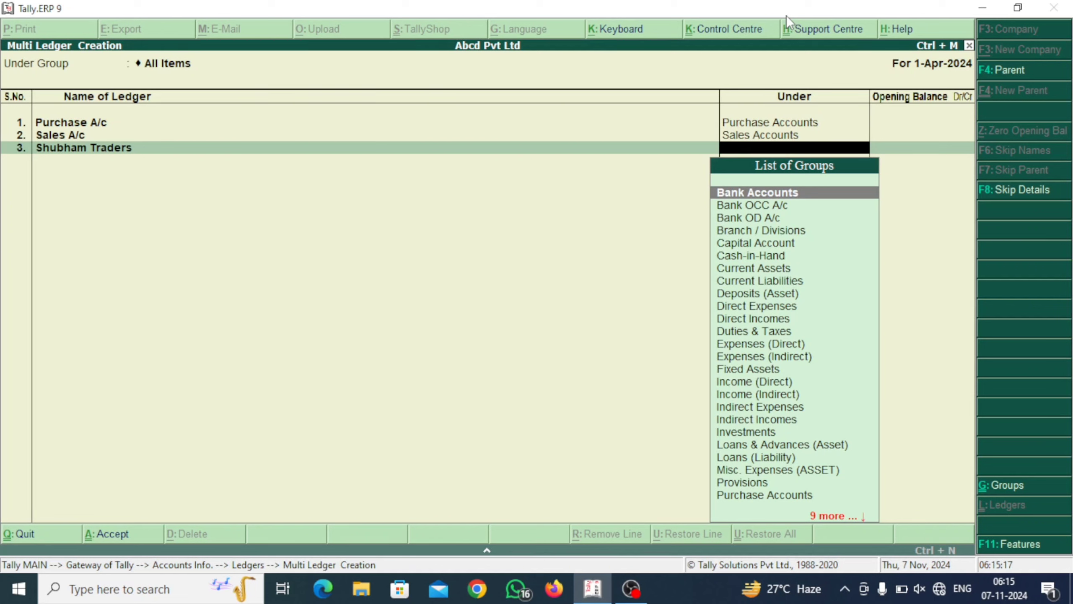
type("Sun")
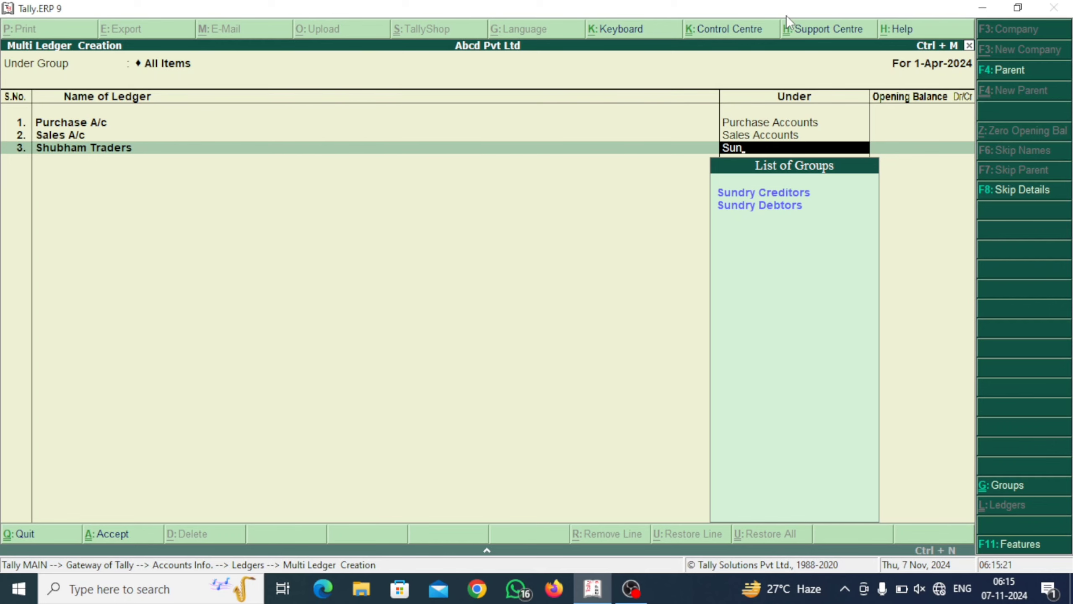
key("Down")
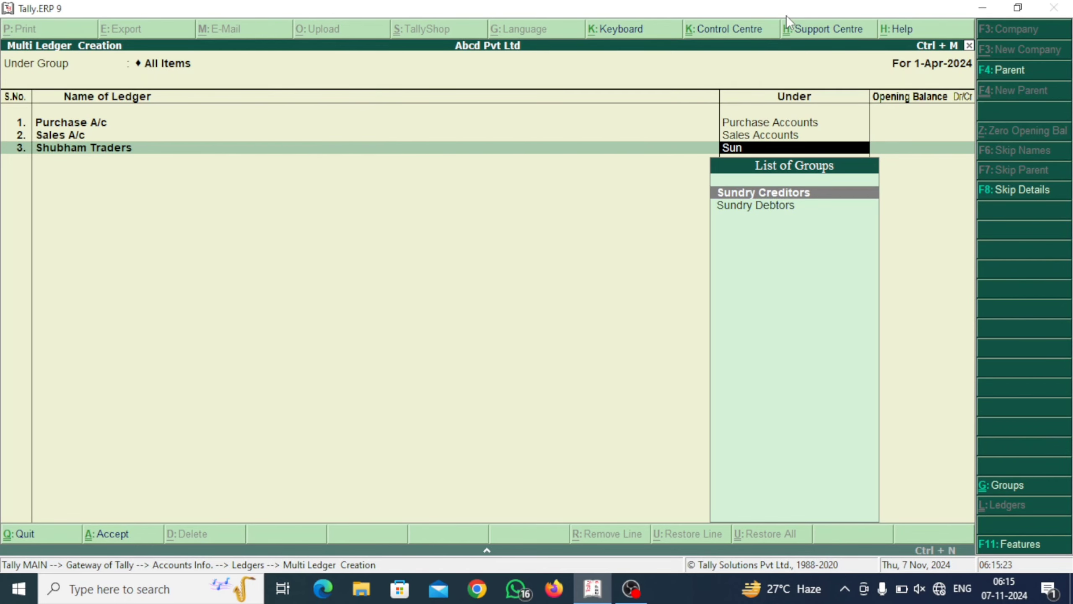
key("Return")
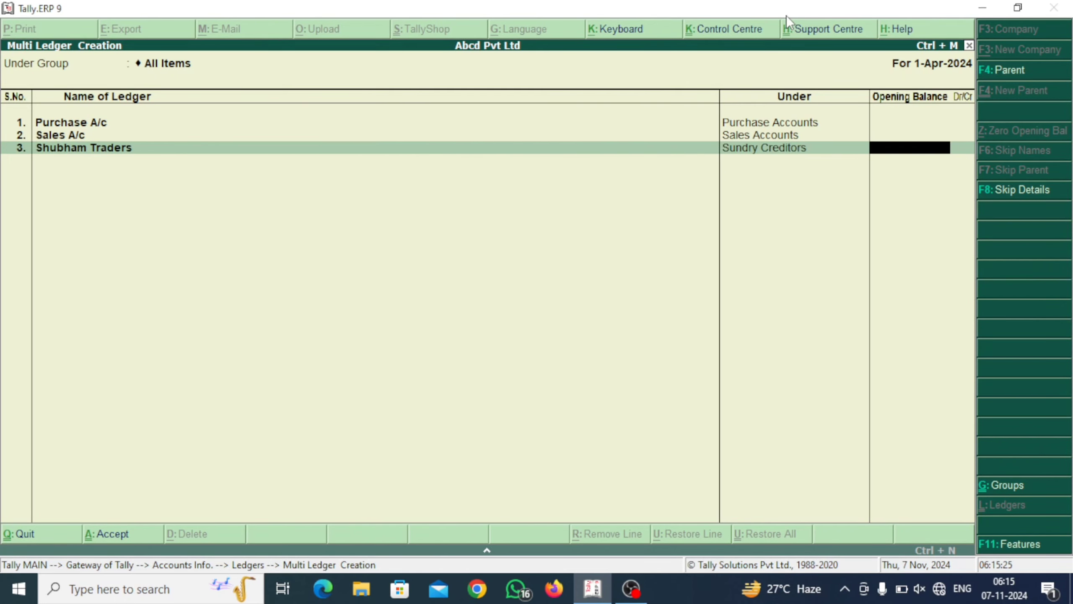
key("Return")
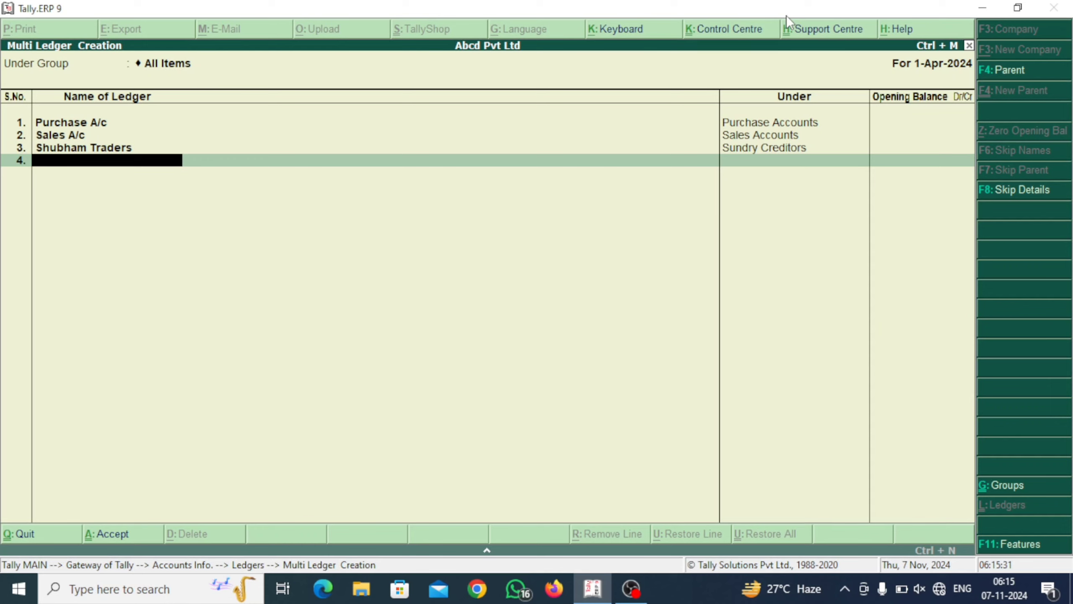
Add a ledger with the customer's name under Sundry Debtors and save all the new ledgers.
type("Pankaj")
key("Return")
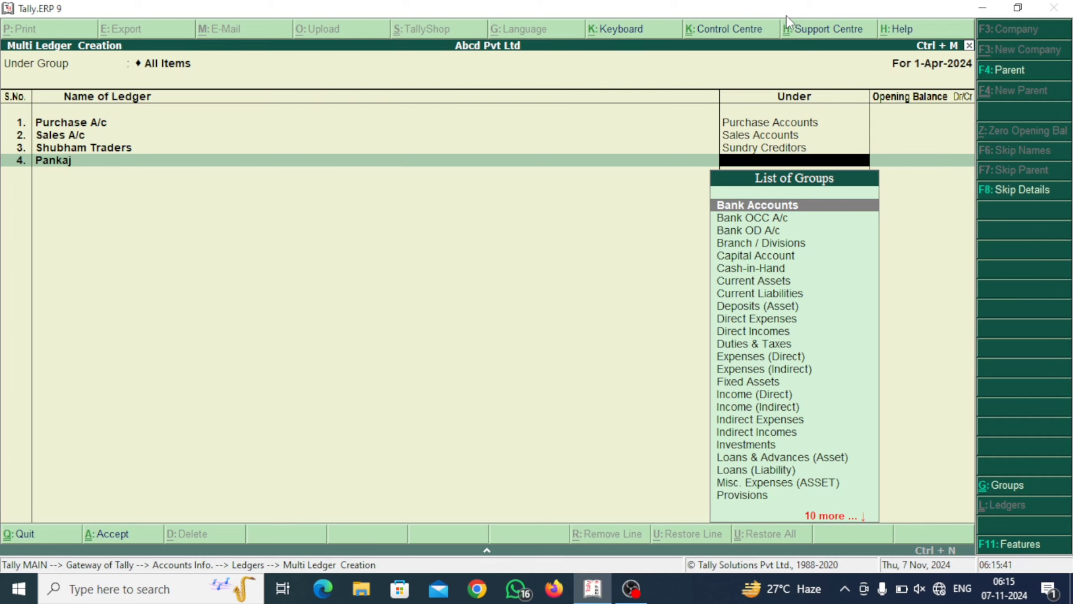
type("Sun")
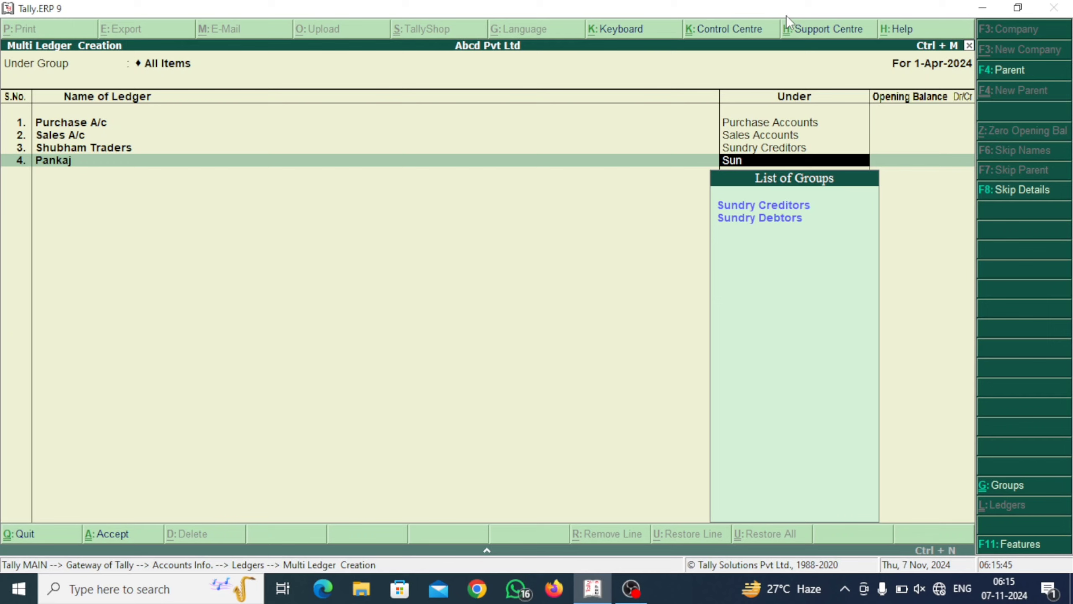
key("Down")
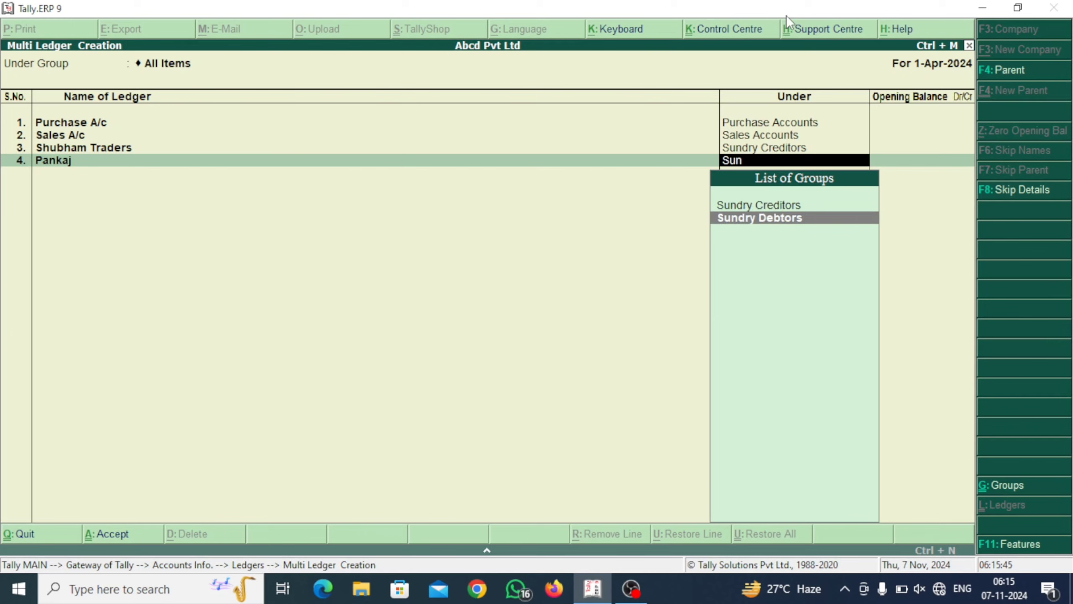
key("Return")
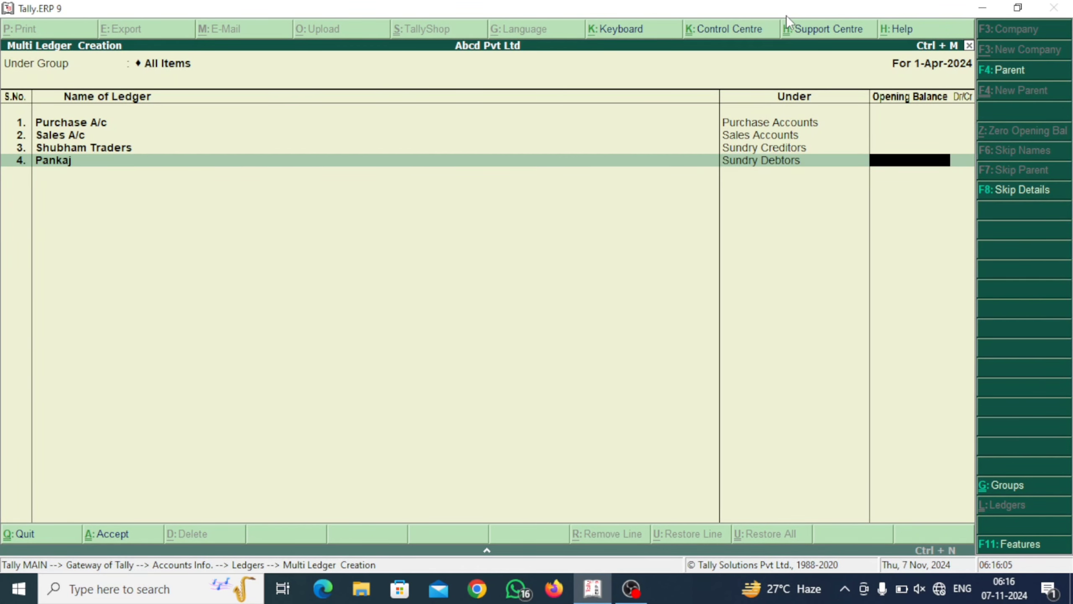
key("ctrl+a")
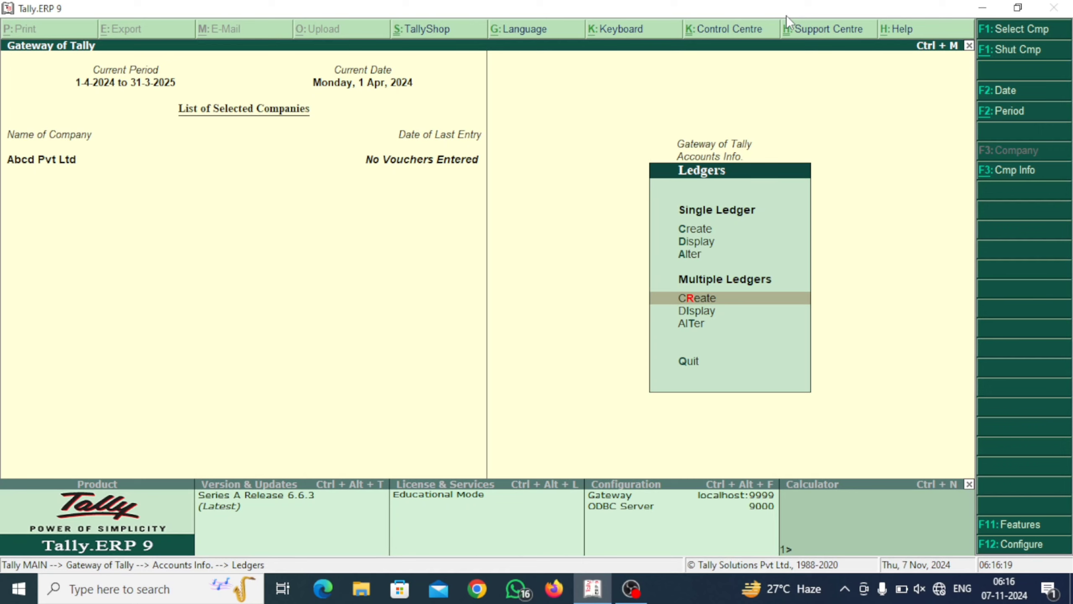
key("Down")
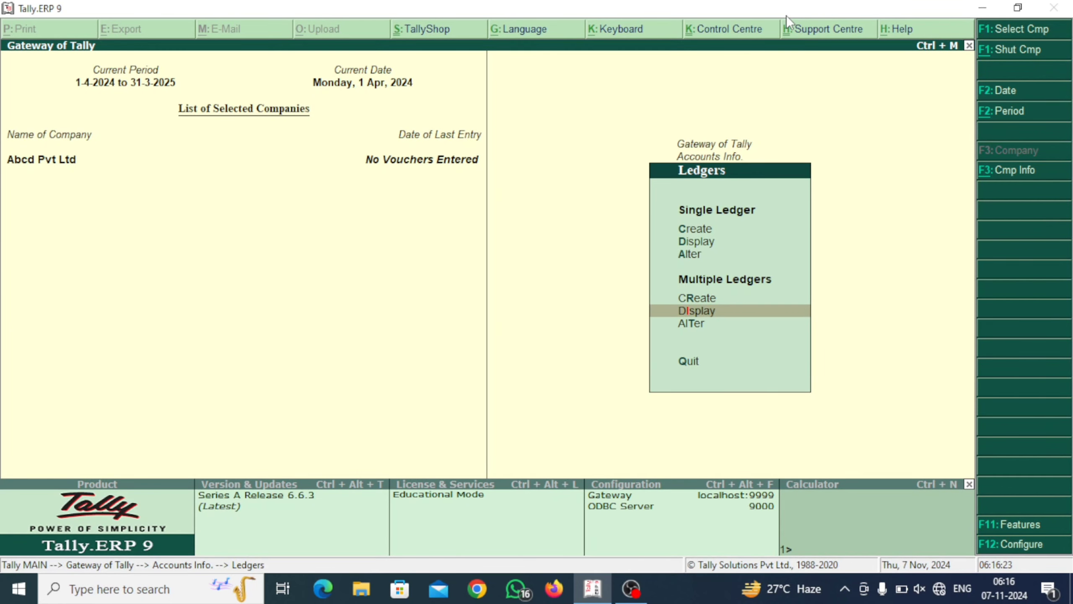
key("Return")
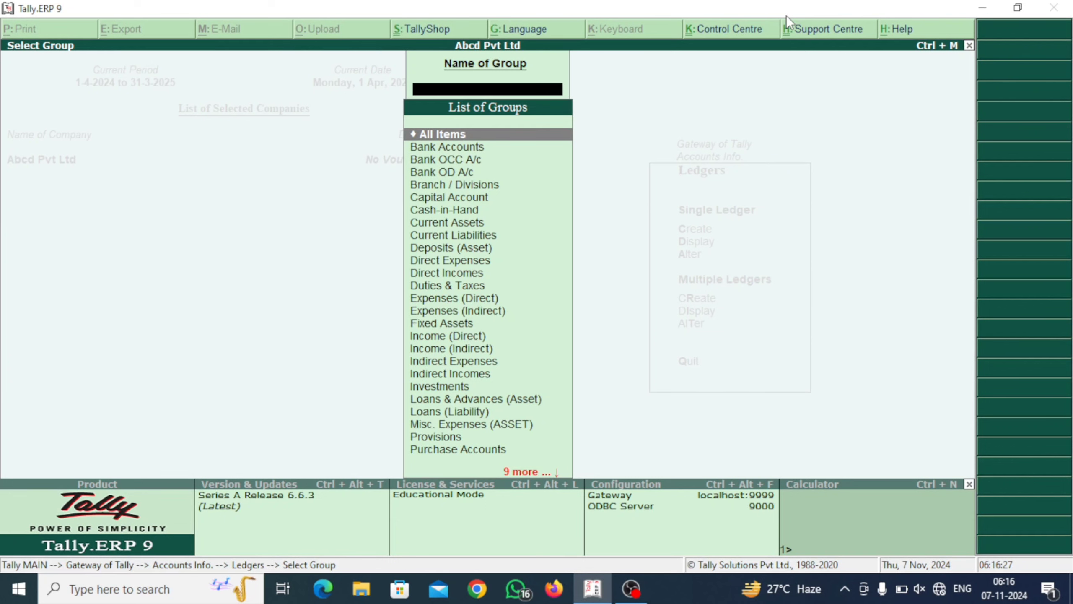
key("Escape")
Display the single-ledger list and look through the ledgers created for the company.
key("Up")
key("Up")
key("Up")
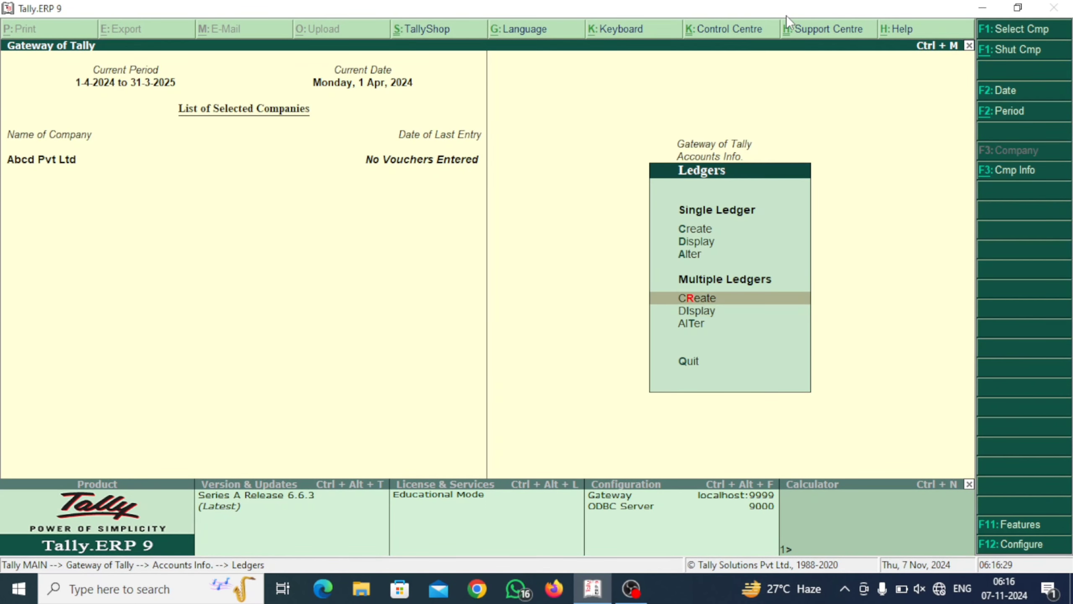
key("Return")
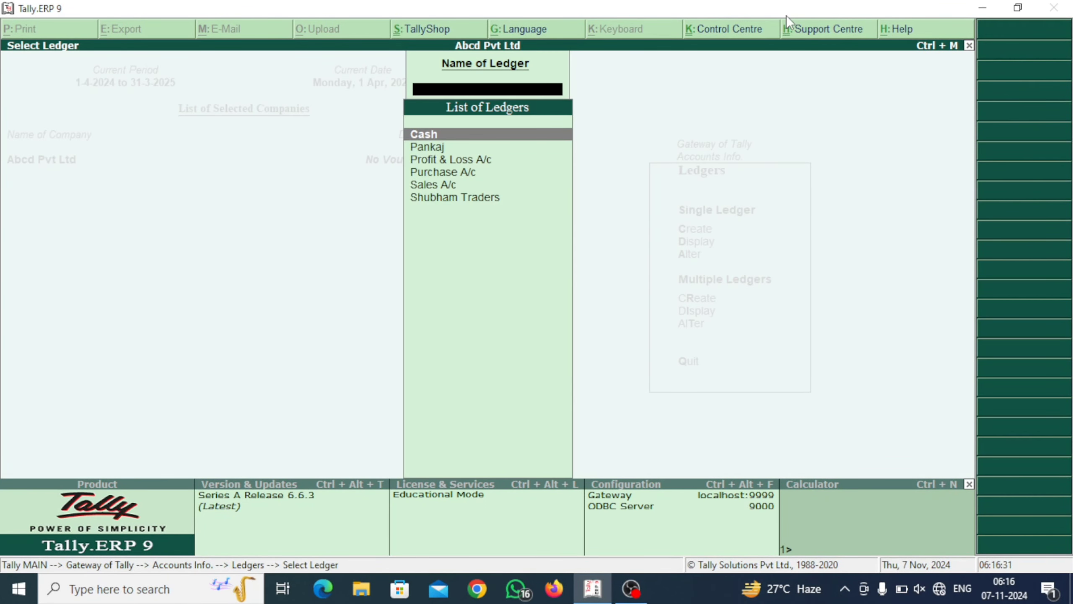
key("Down")
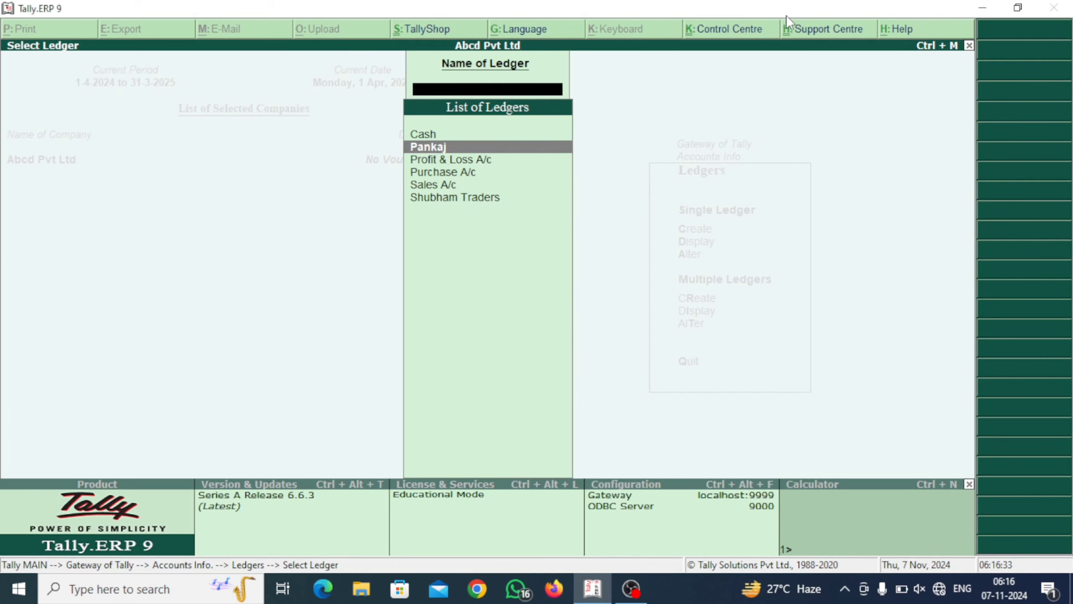
key("Down")
key("Down")
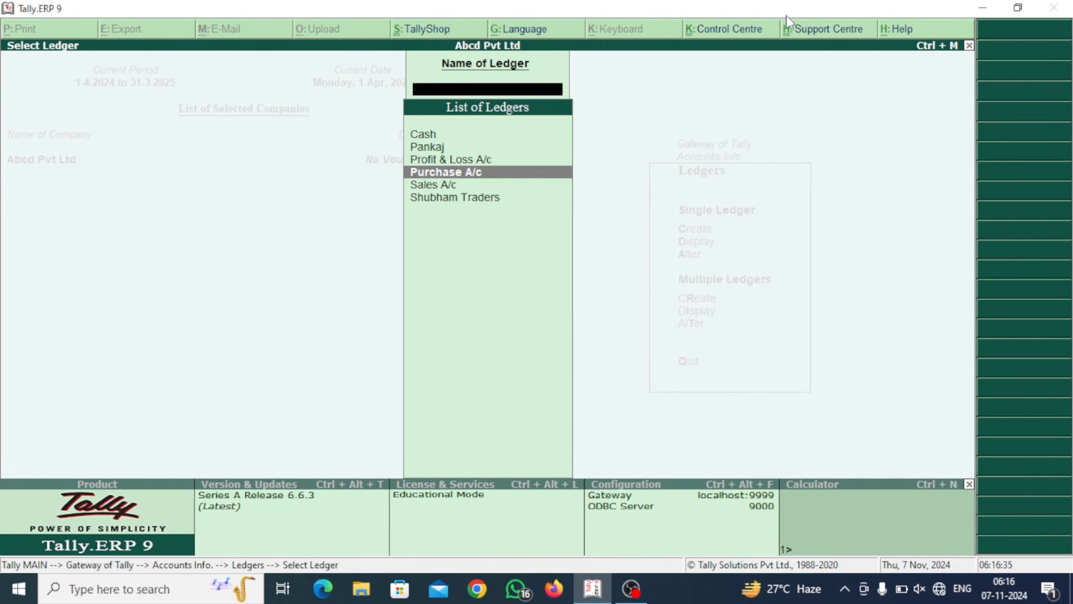
key("Down")
key("Down")
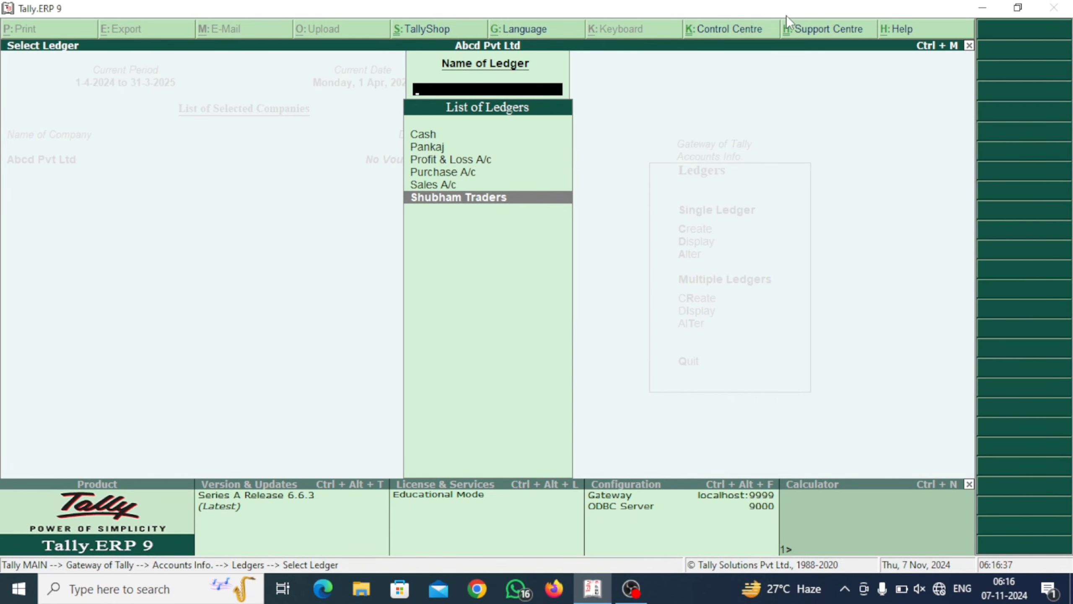
key("Escape")
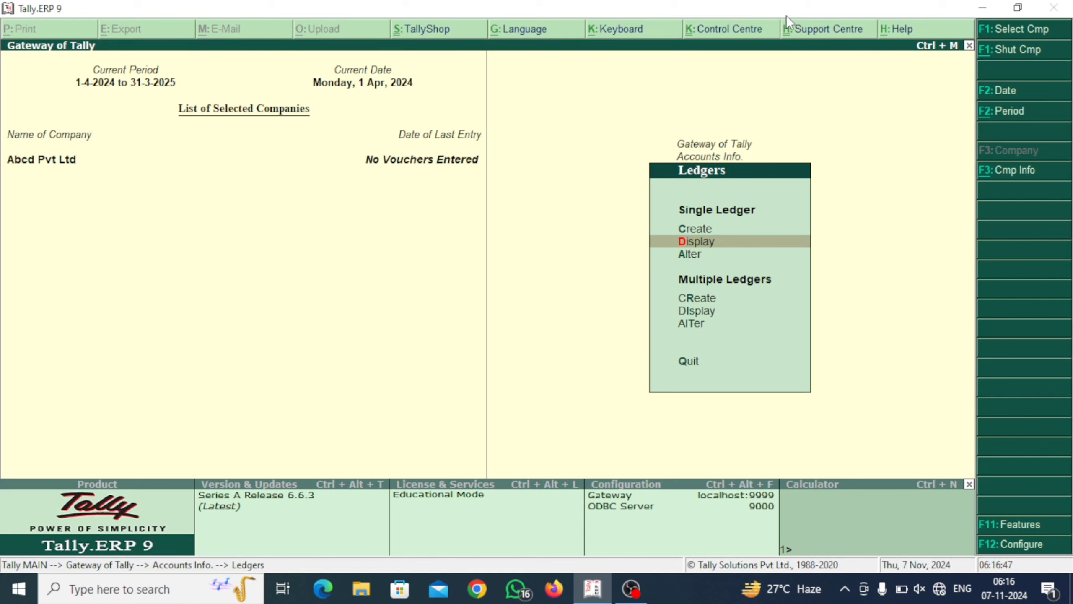
Alter the customer's ledger under Sundry Debtors by replacing its name with another customer's name, and save it.
key("Down")
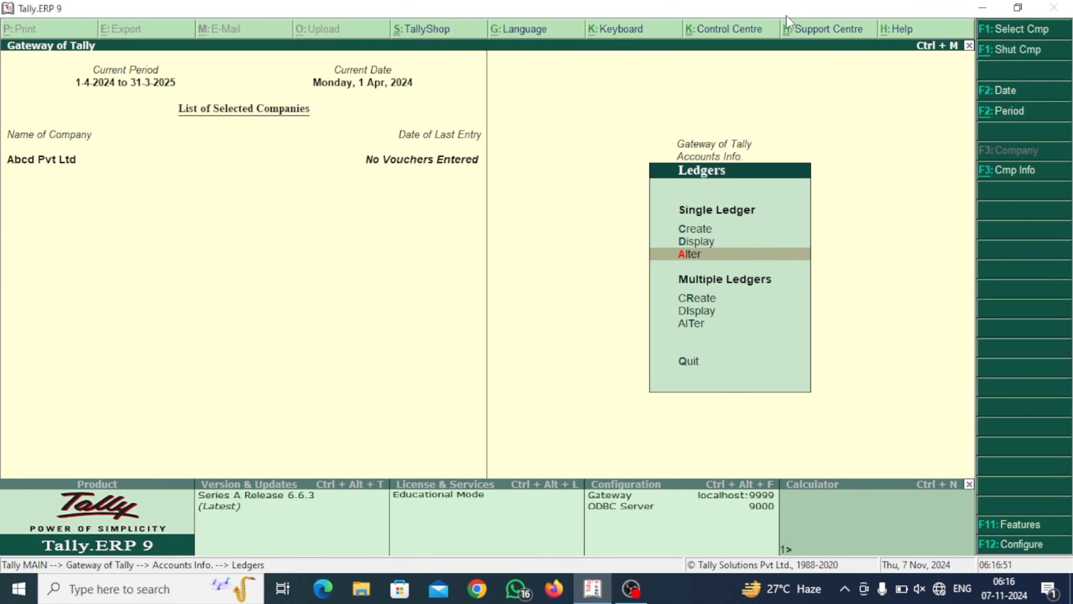
key("Return")
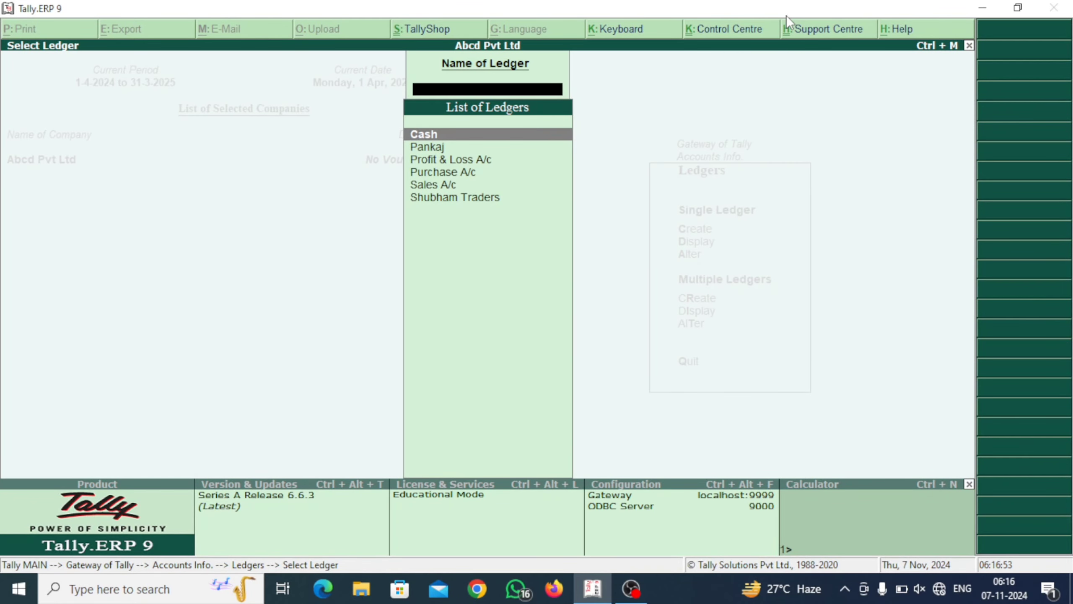
key("Down")
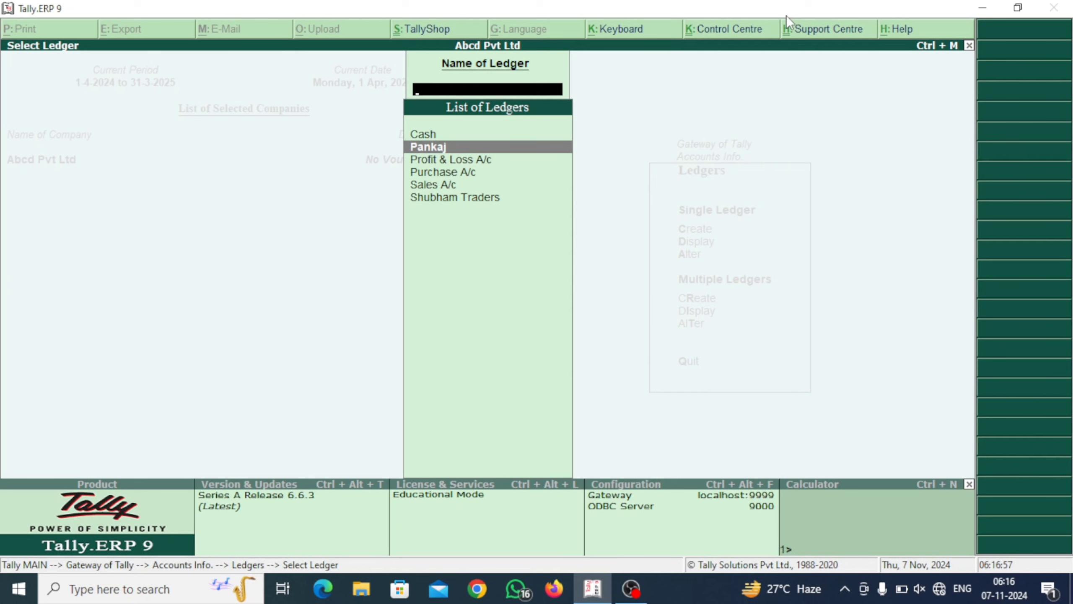
key("Return")
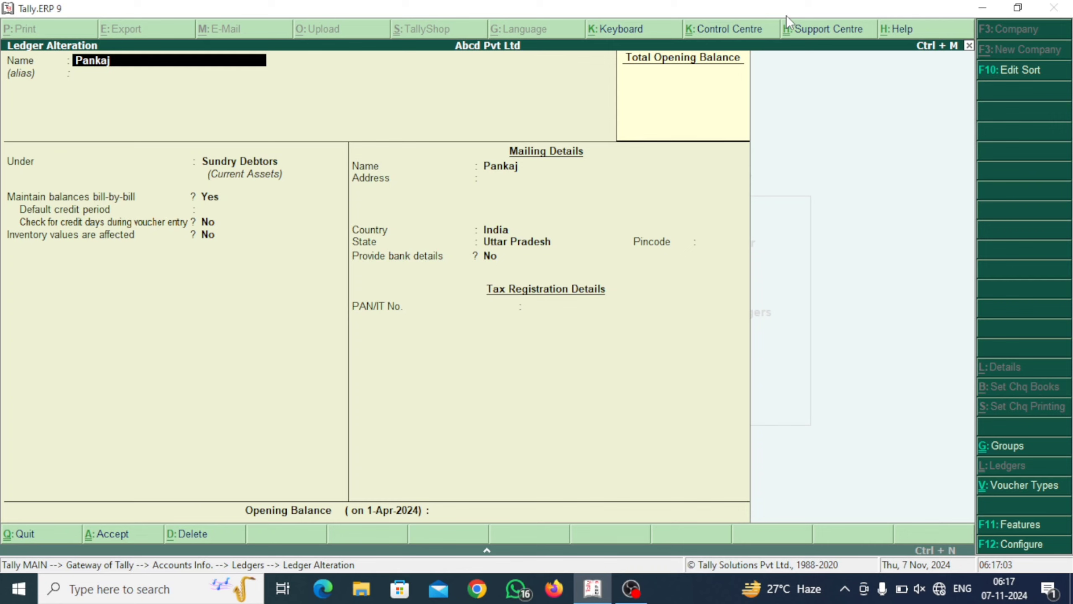
type("Manoj")
key("Return")
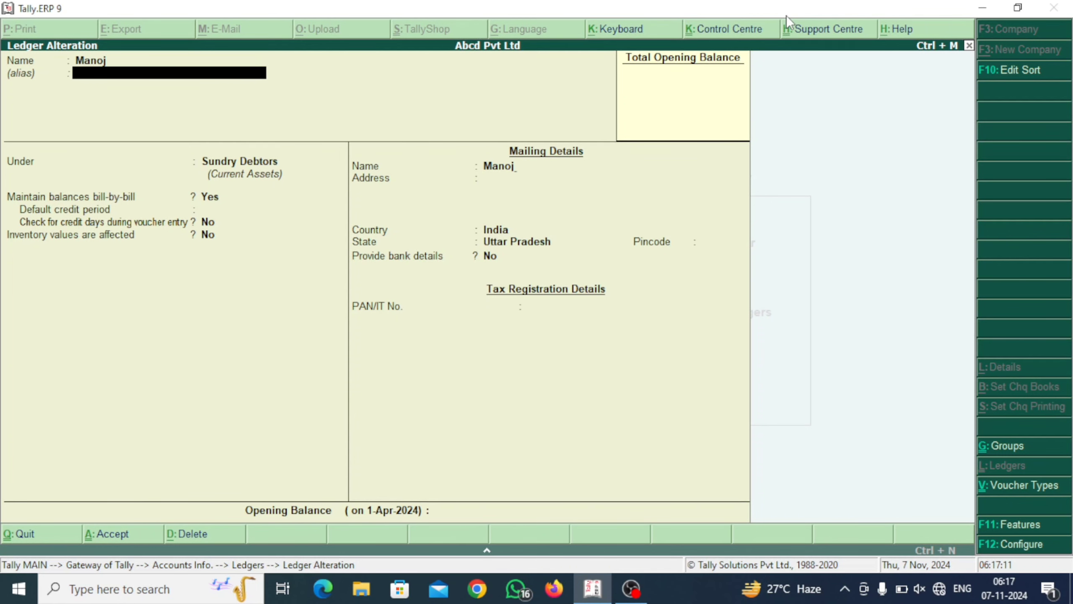
key("Escape")
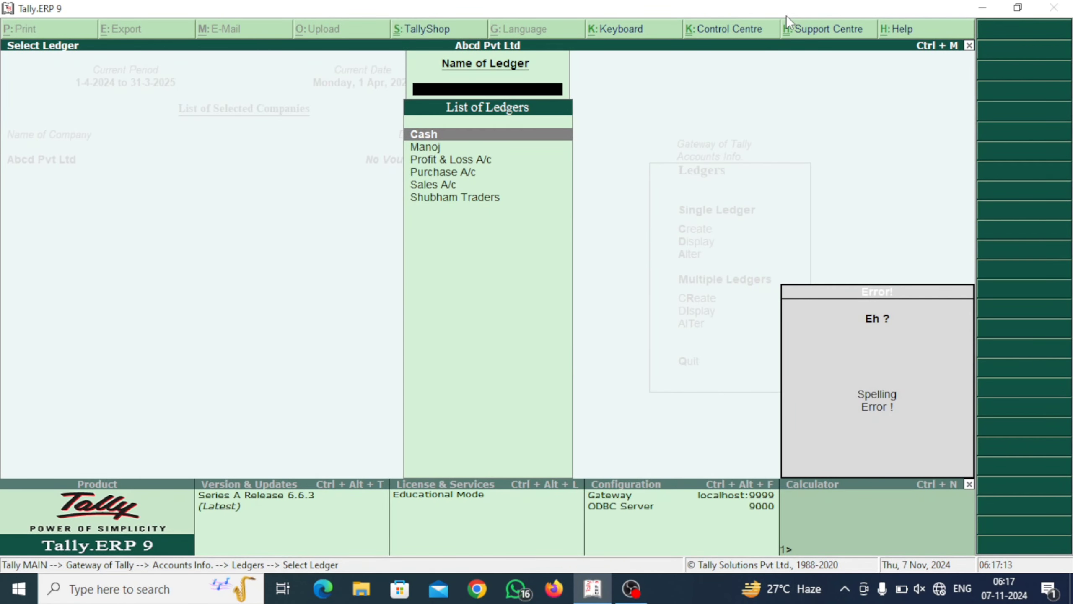
Request deletion of the renamed customer ledger, decline the confirmation, and return to the Gateway of Tally.
key("Down")
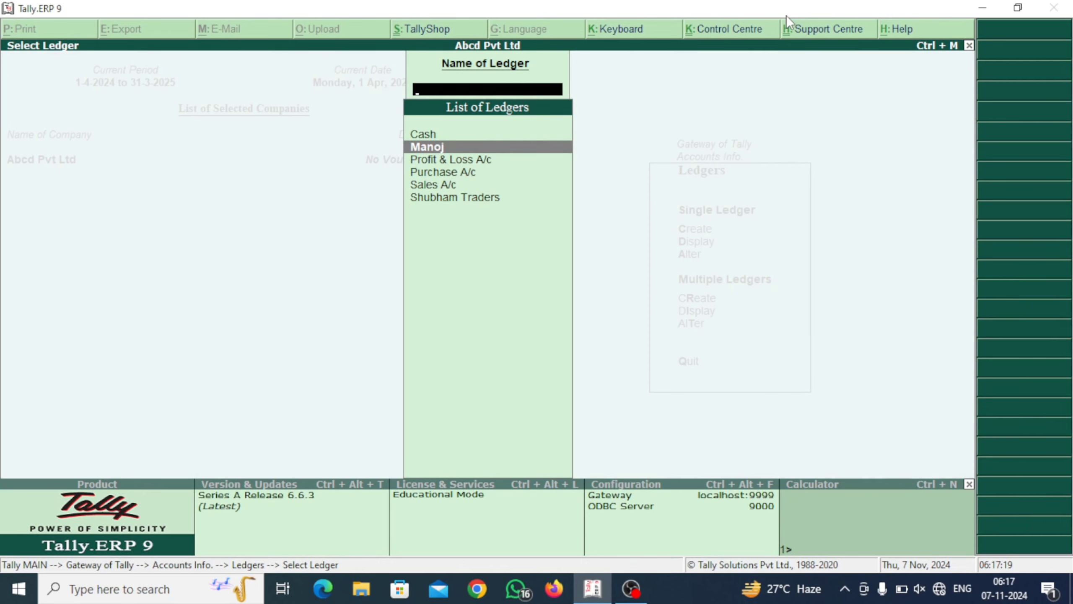
key("Return")
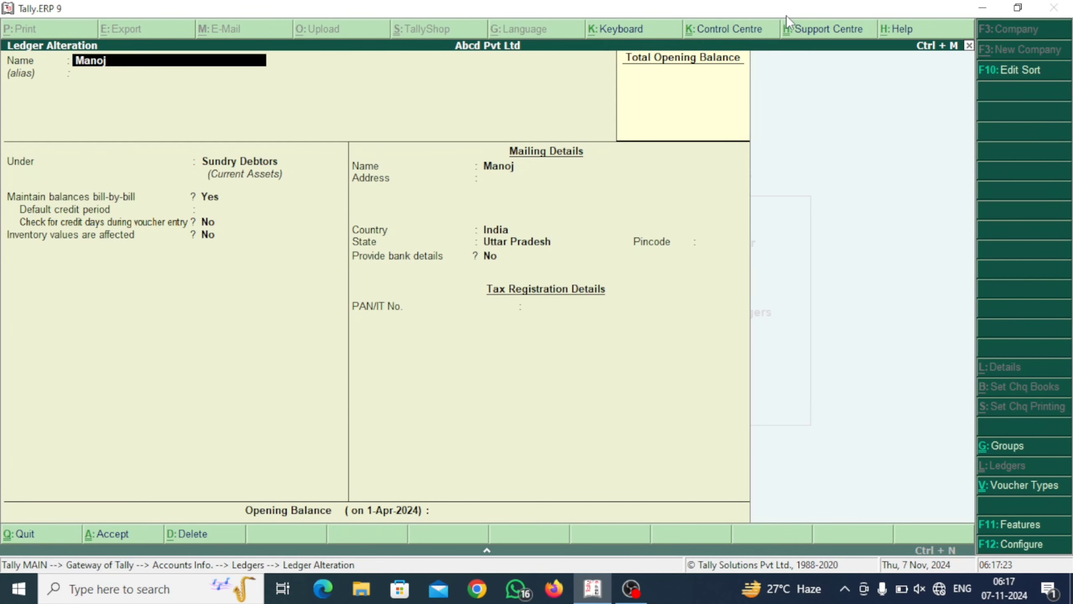
key("alt+d")
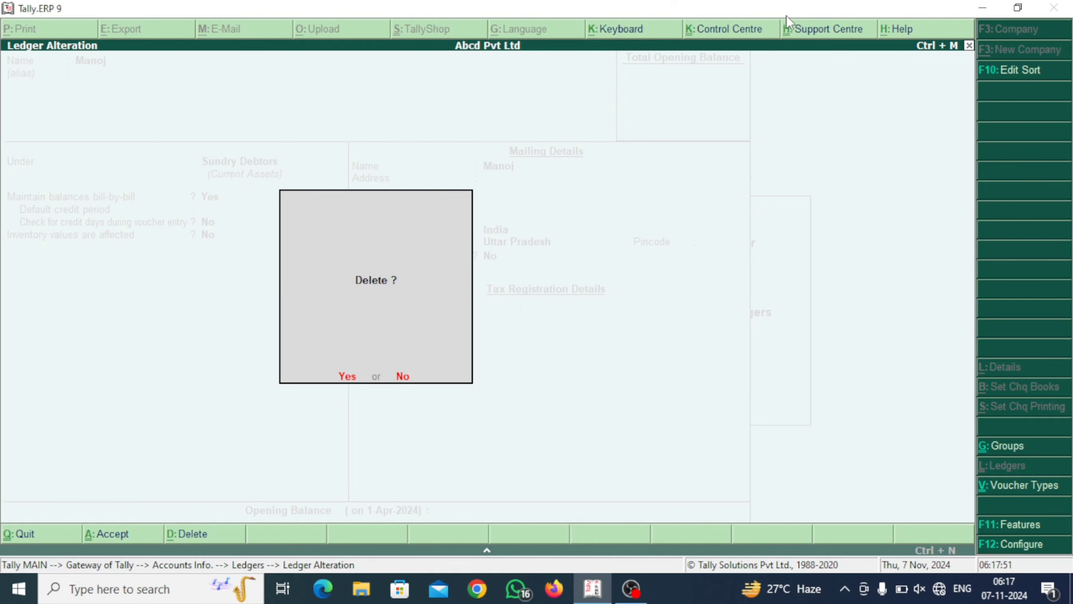
key("Escape")
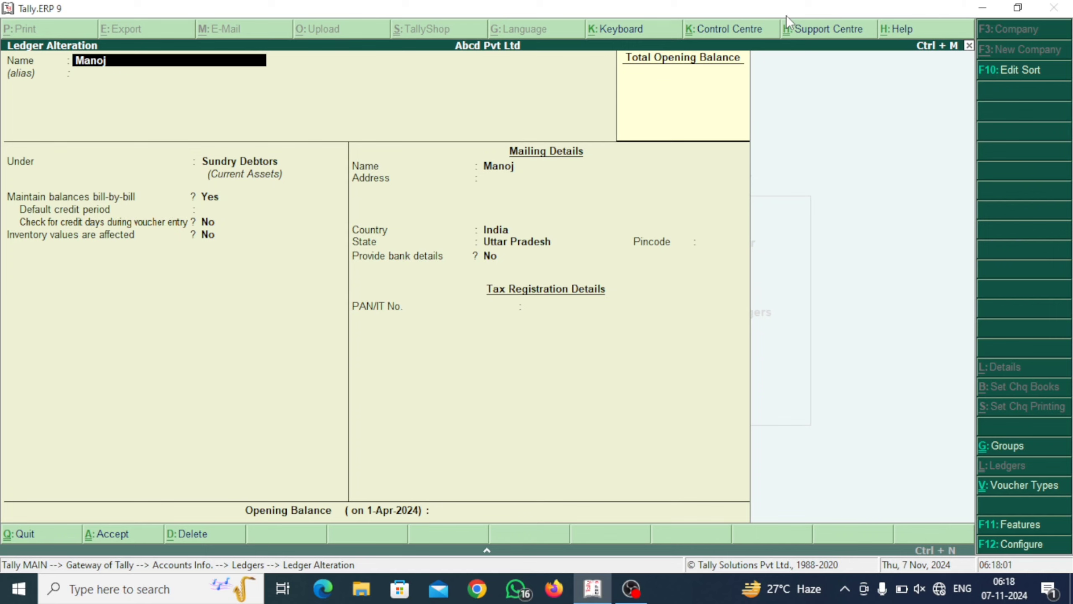
key("BackSpace")
key("Escape")
key("y")
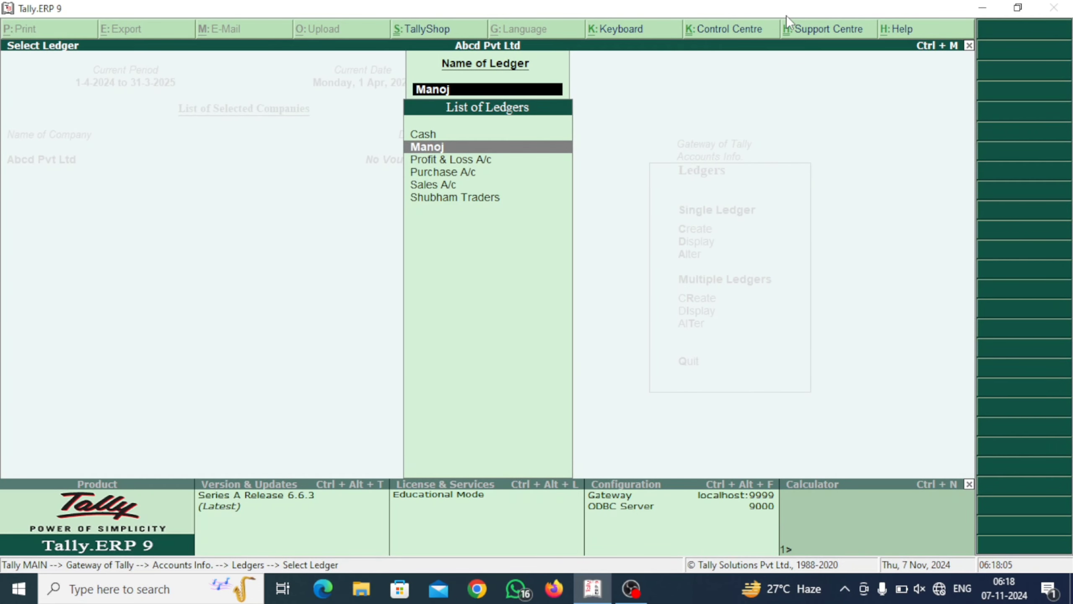
key("Escape")
key("Escape")
key("Escape")
key("Escape")
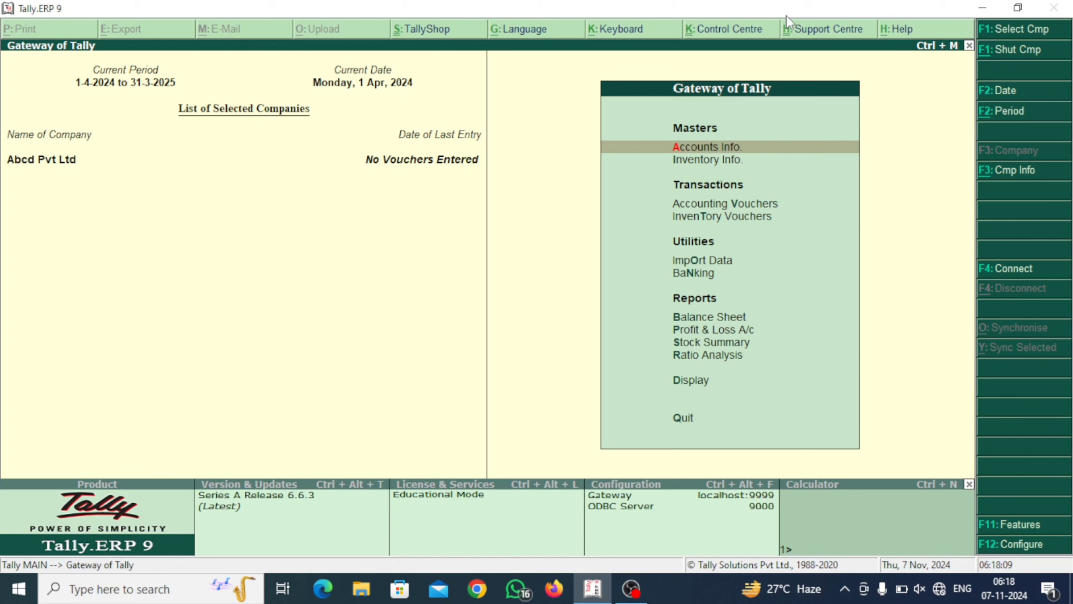
Create a single stock group named Stationary under Primary, with quantities of items not added.
key("Down")
key("Return")
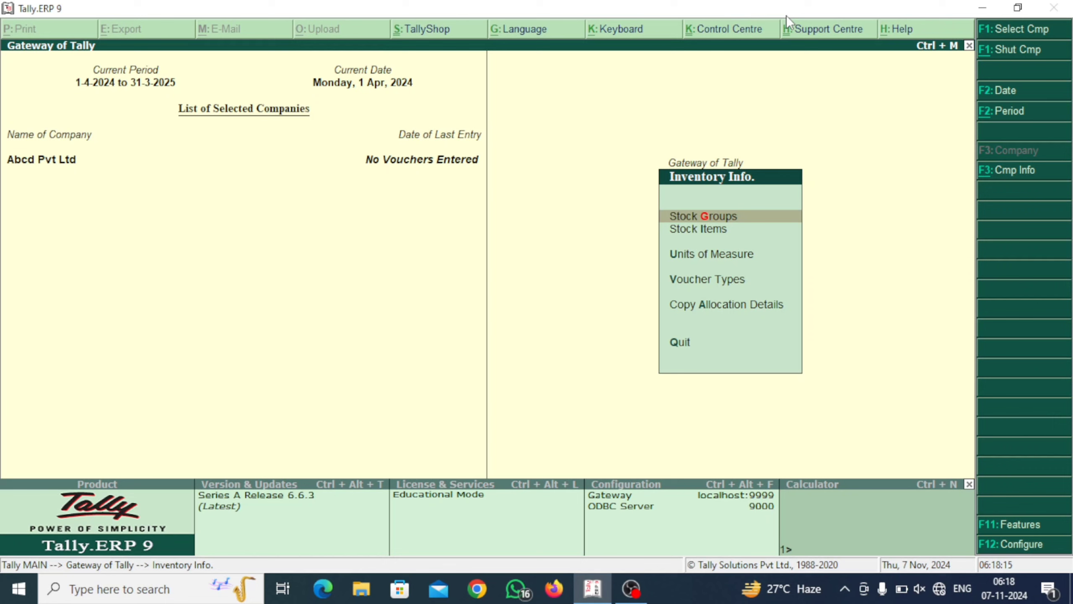
key("Down")
key("Down")
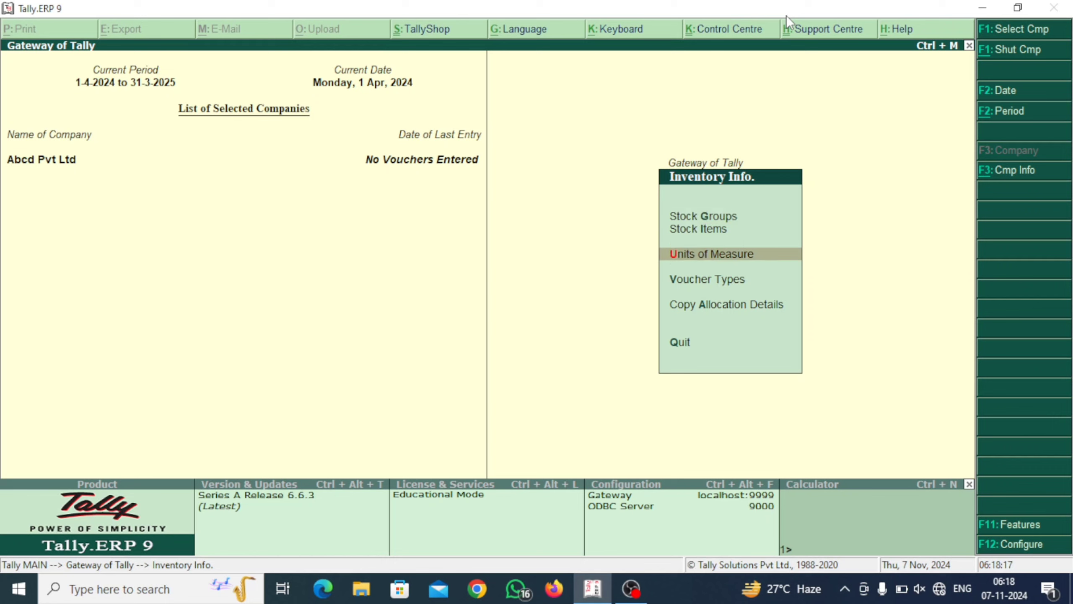
key("Up")
key("Down")
key("Down")
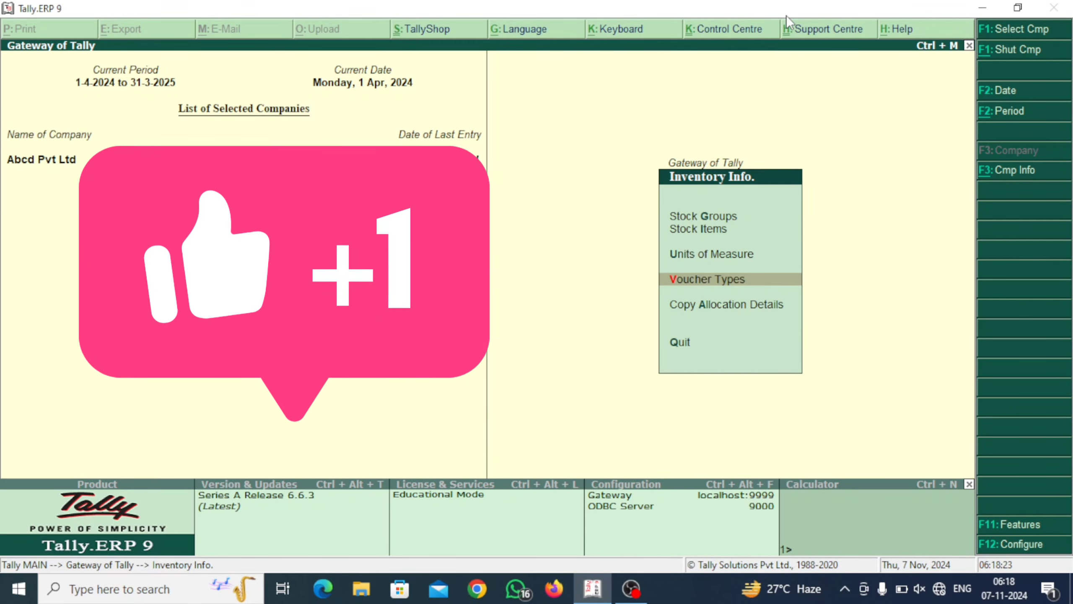
key("Up")
key("Up")
key("Up")
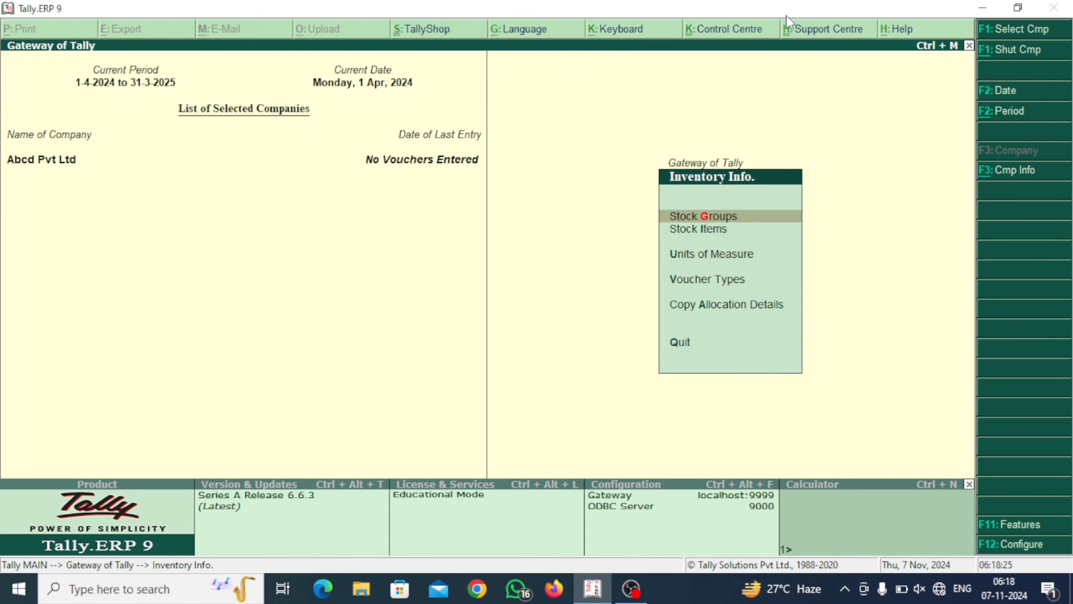
key("Return")
key("Return")
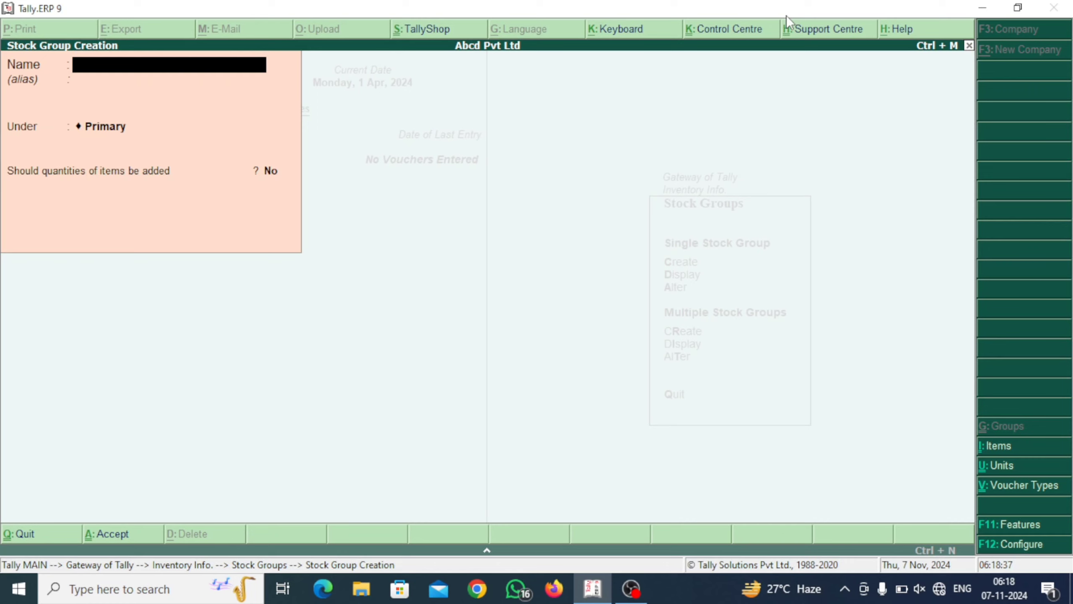
type("Stationary")
key("Return")
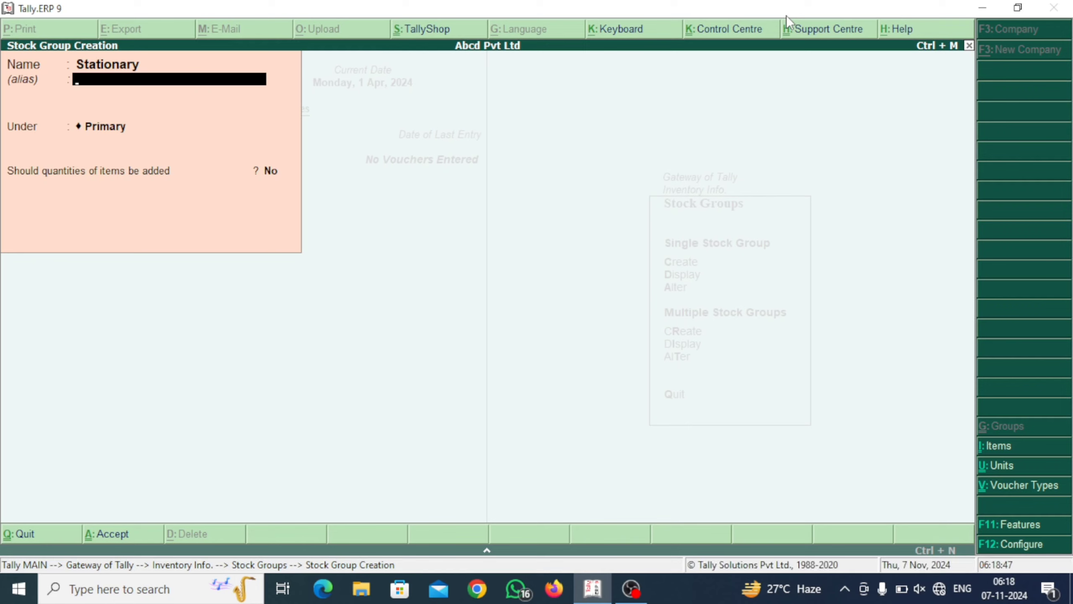
key("BackSpace")
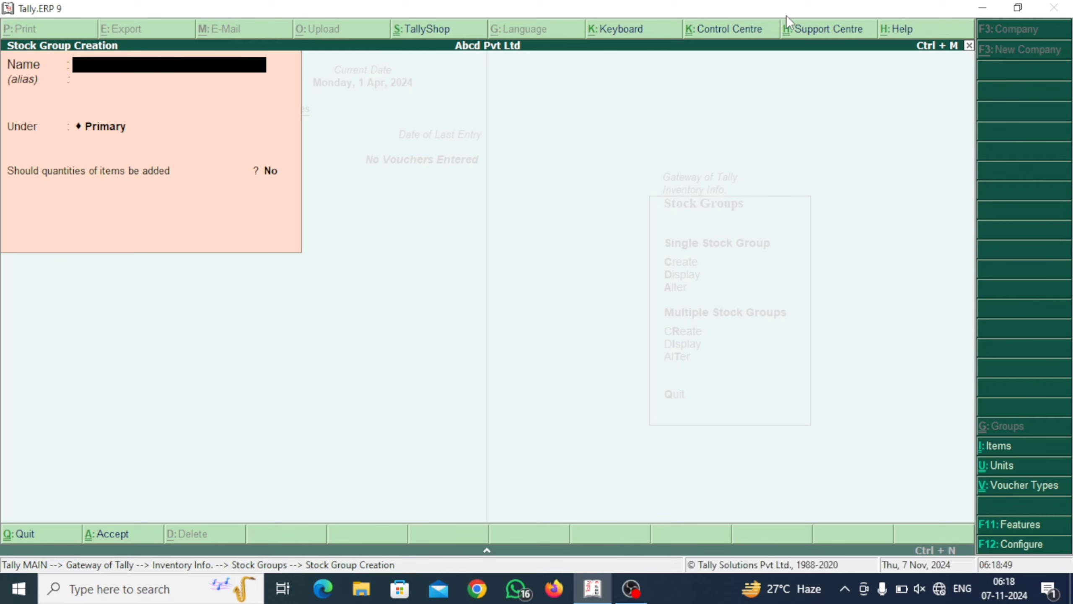
Create a stock group named General Store under Primary, with quantities of items not added.
type("General Store")
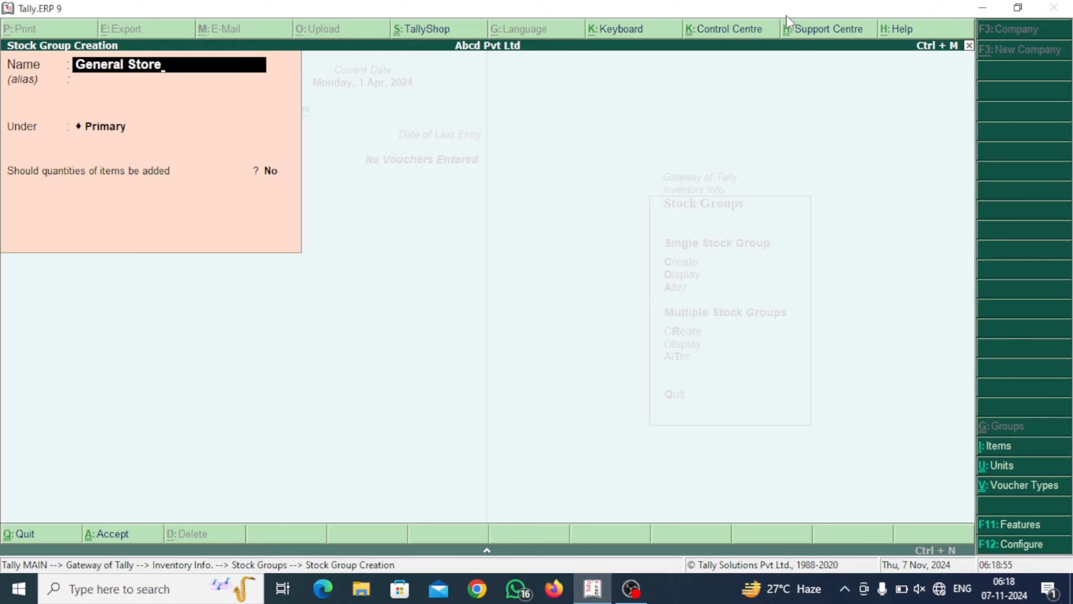
key("BackSpace")
key("BackSpace")
key("BackSpace")
key("BackSpace")
key("BackSpace")
key("BackSpace")
key("BackSpace")
key("BackSpace")
key("BackSpace")
key("BackSpace")
key("BackSpace")
key("BackSpace")
key("BackSpace")
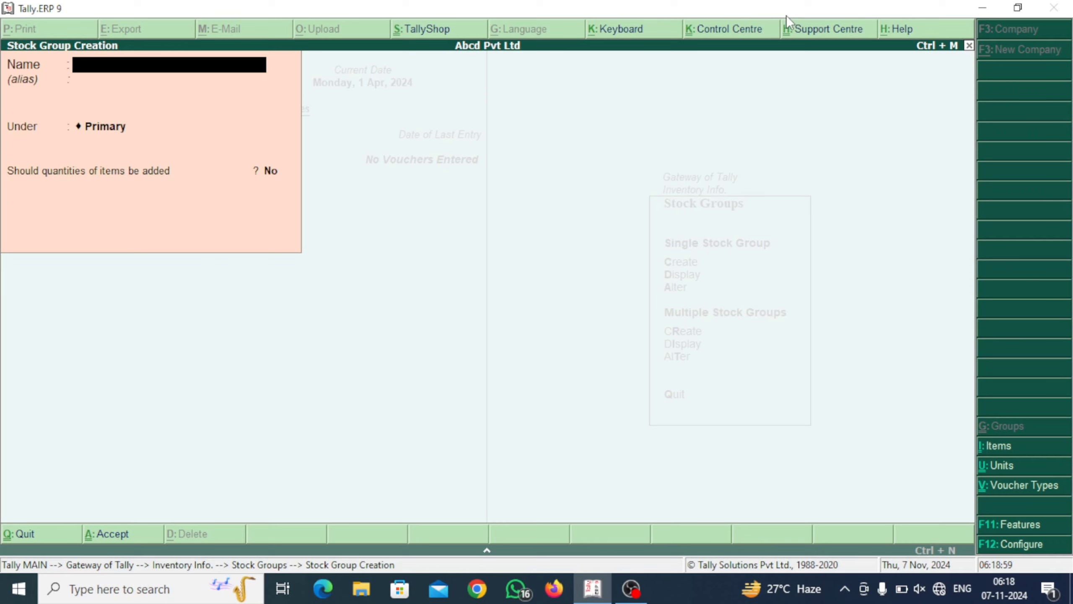
Create a stock group named Auto Parts under Primary and finish stock group creation.
type("Auto Parts")
key("ctrl+a")
key("y")
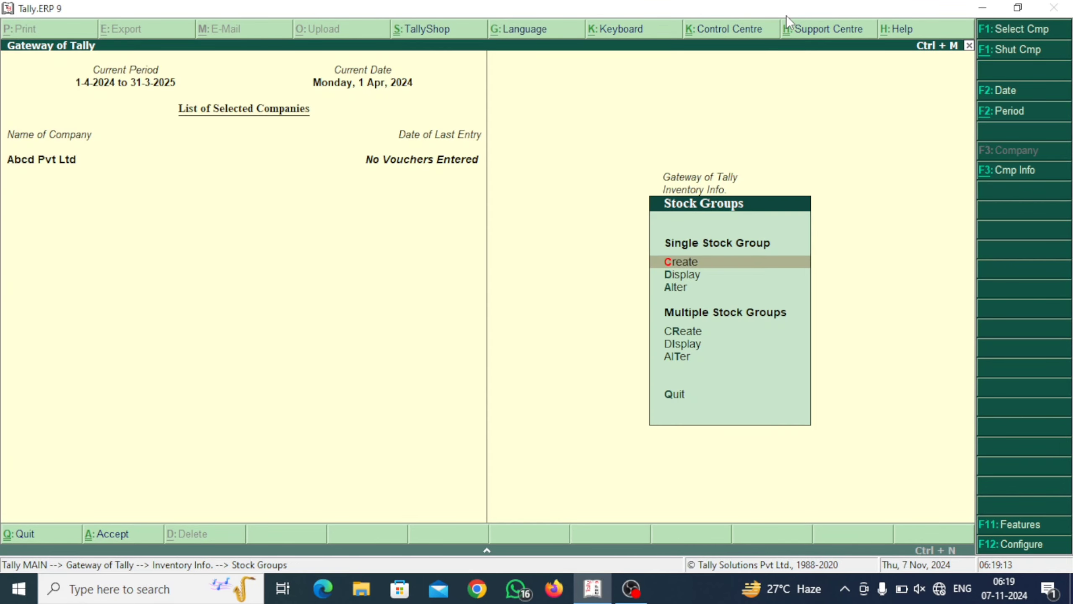
Display the list of stock groups and look through the groups created for the company.
key("Down")
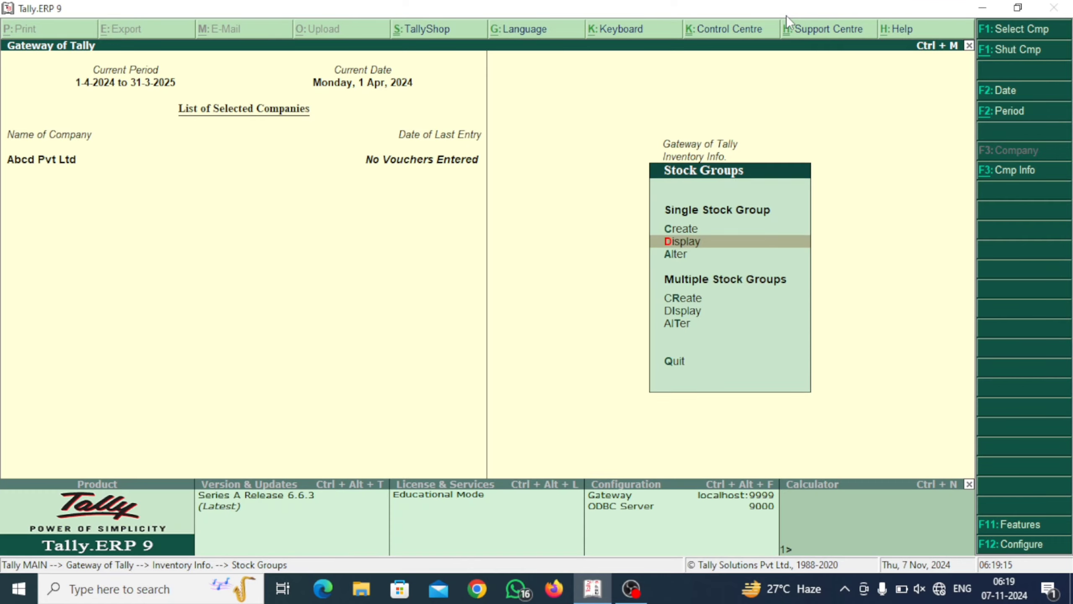
key("Return")
key("Down")
key("Down")
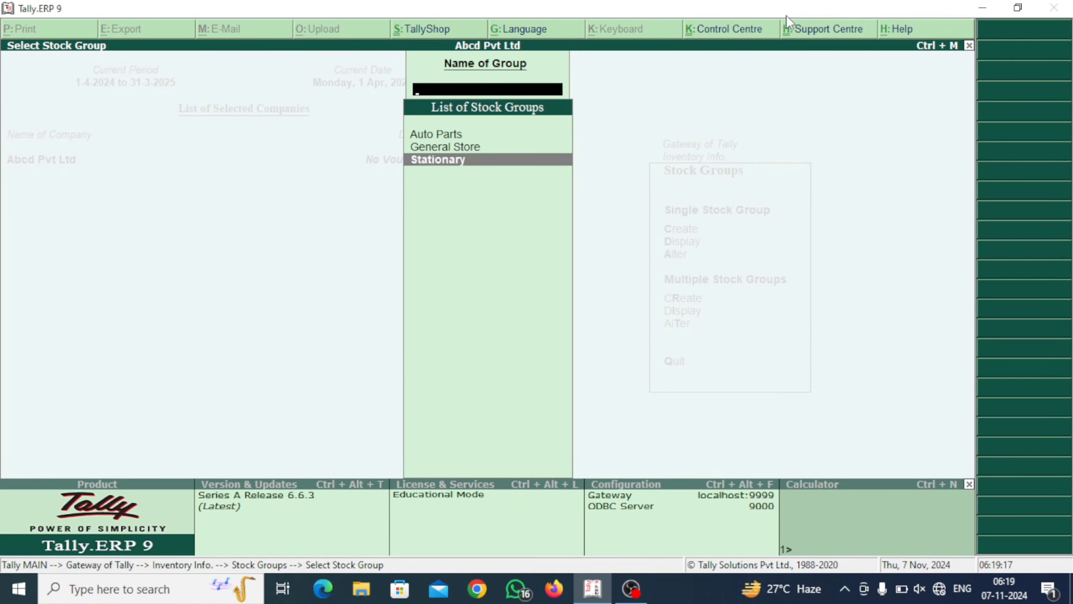
key("Up")
key("Up")
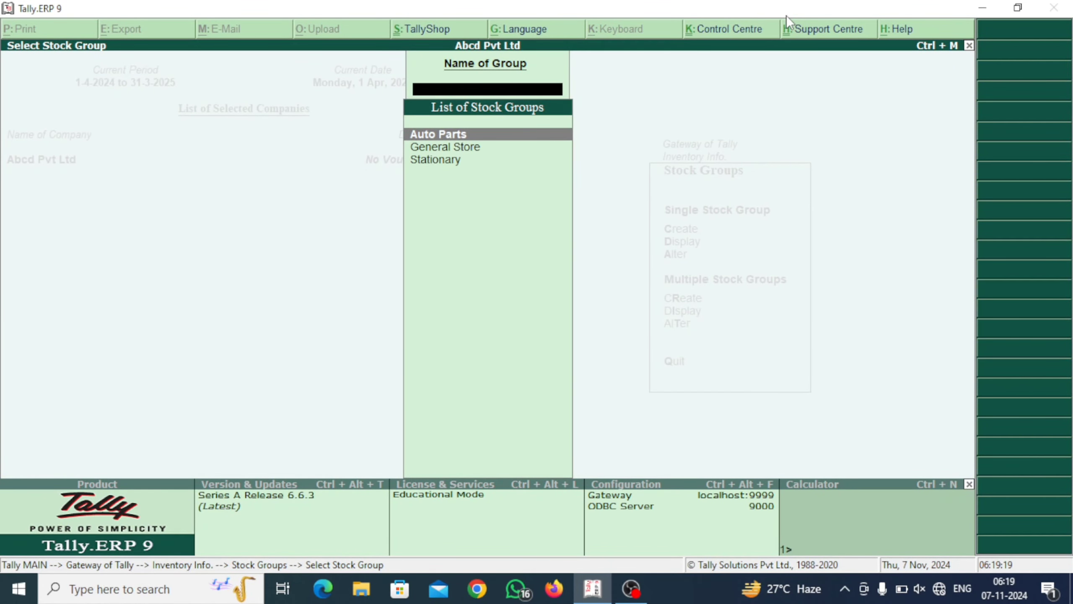
key("Escape")
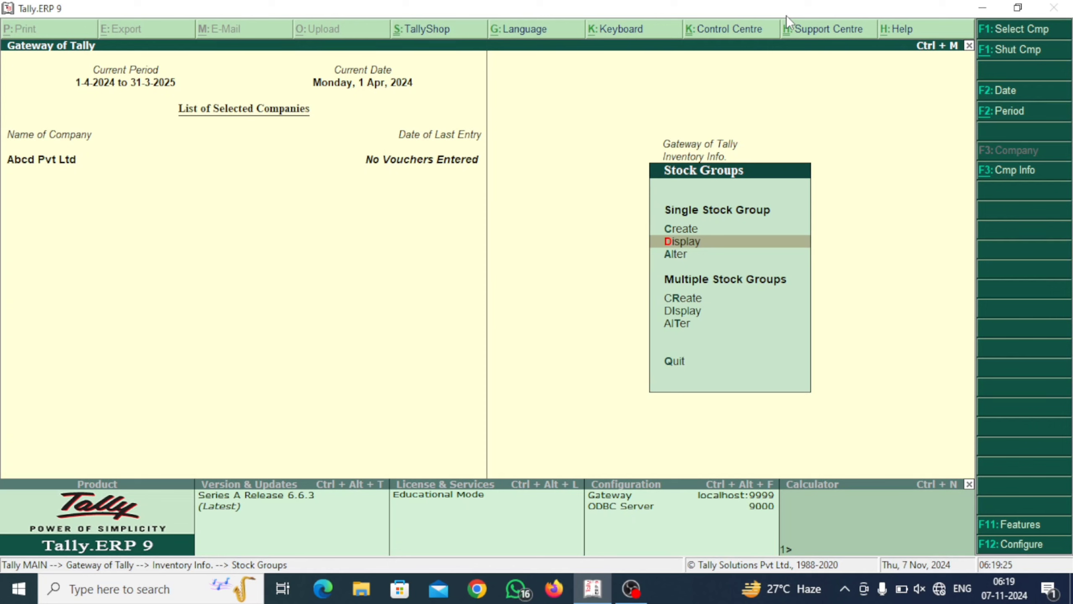
key("Down")
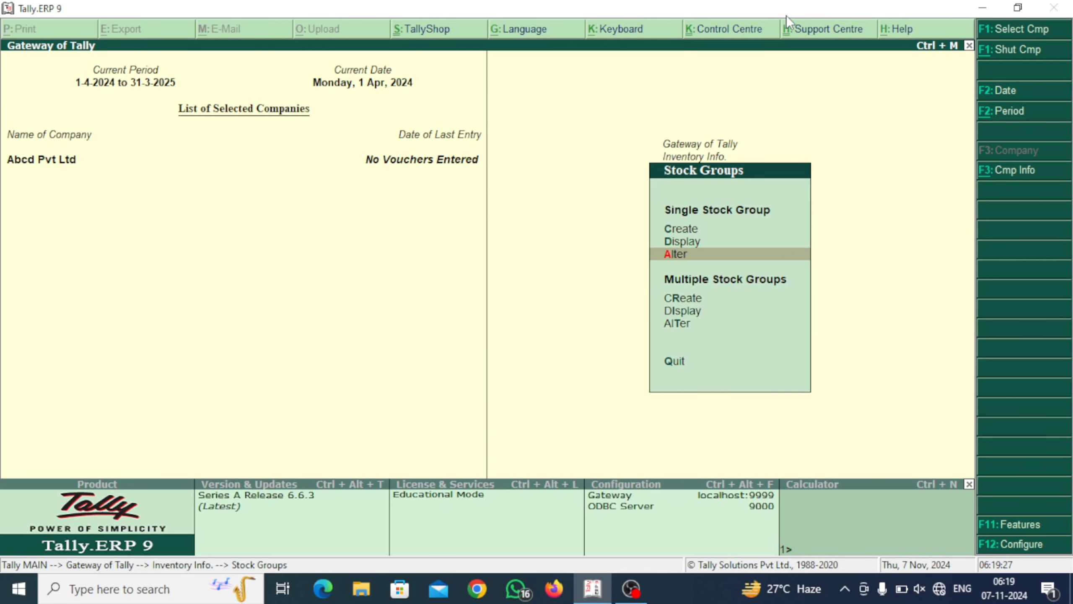
Look through the stock groups available for alteration without editing any of them.
key("Return")
key("Down")
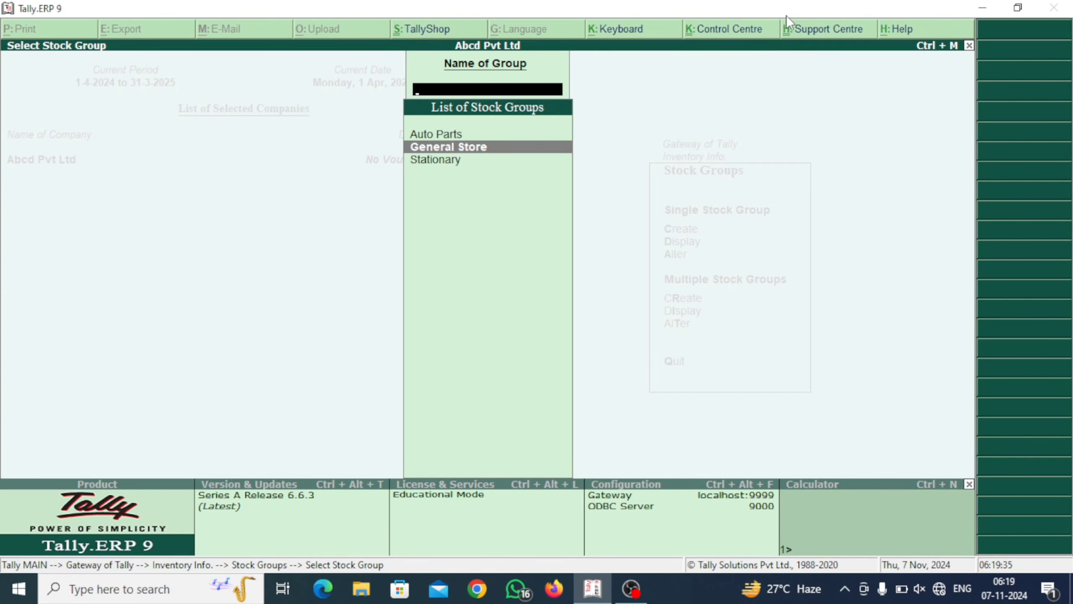
key("Escape")
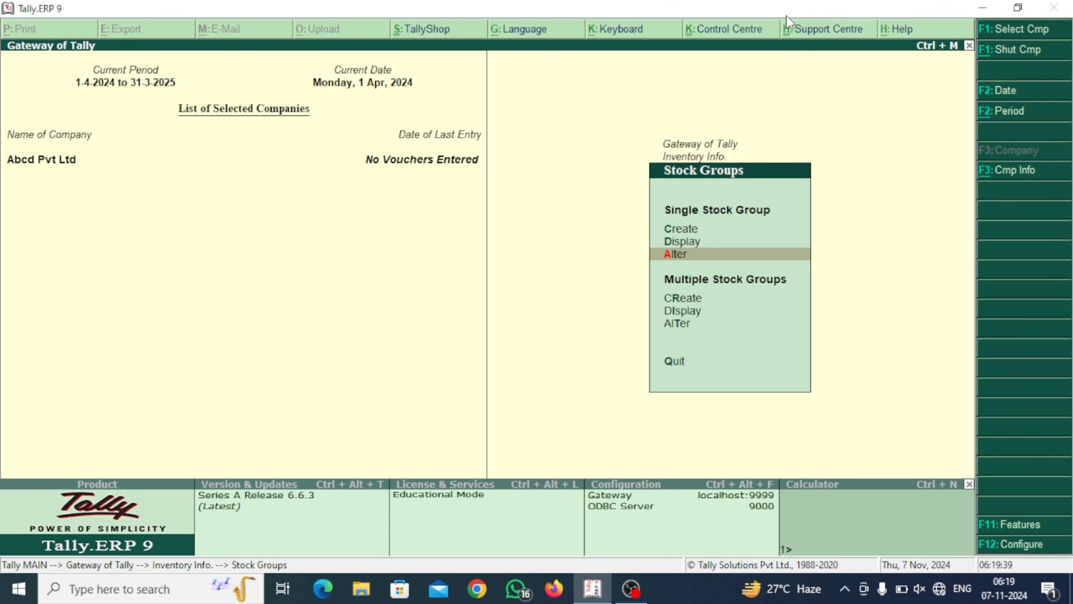
key("Escape")
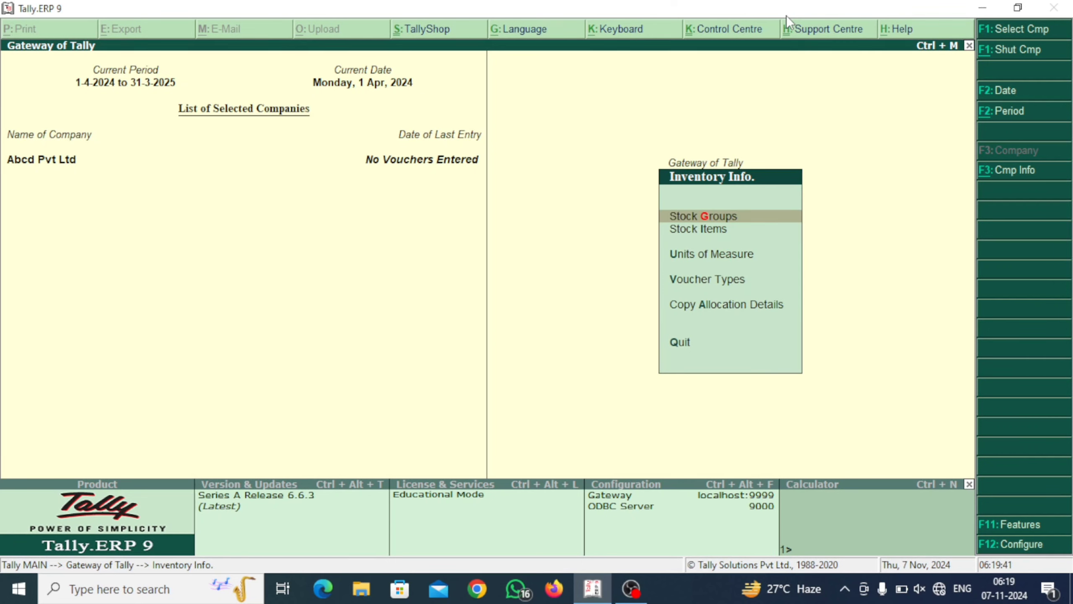
Create a simple unit of measure with symbol pcs and formal name Piece, and leave unit creation.
key("Down")
key("Down")
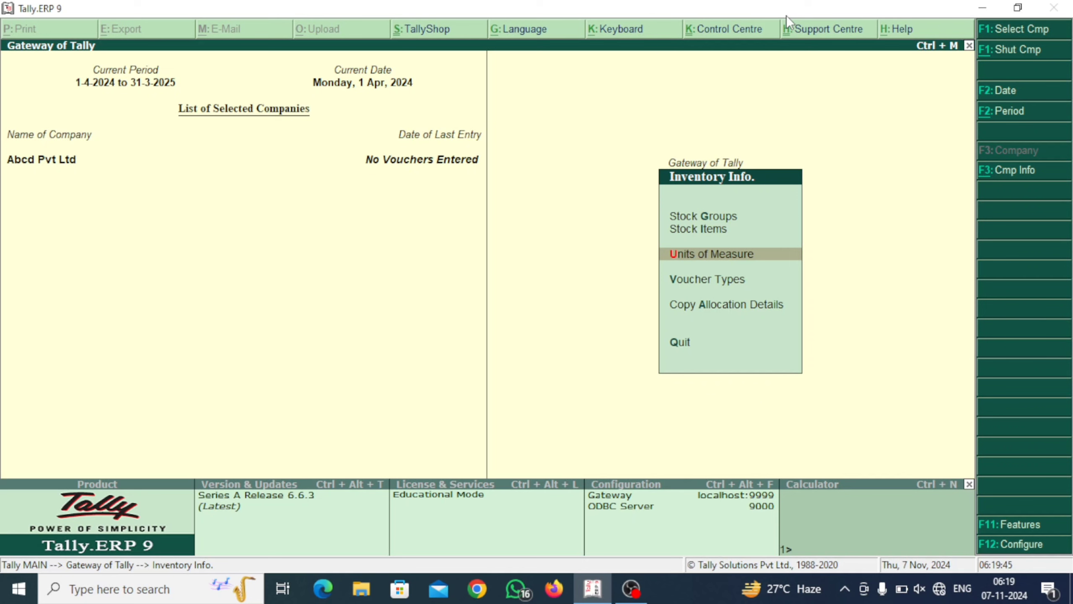
key("Return")
key("Return")
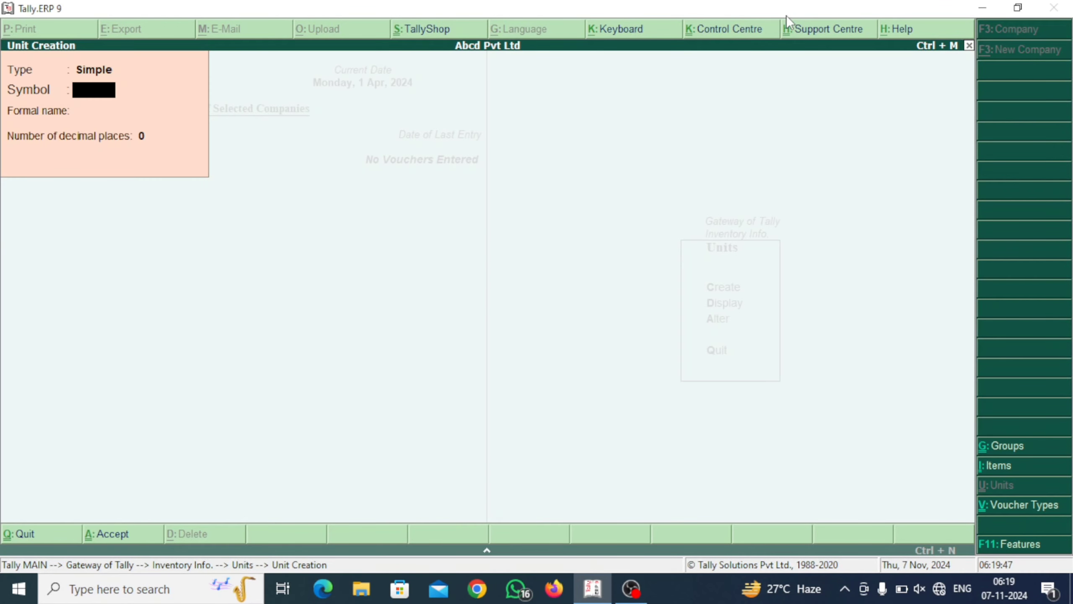
type("pcs")
key("Return")
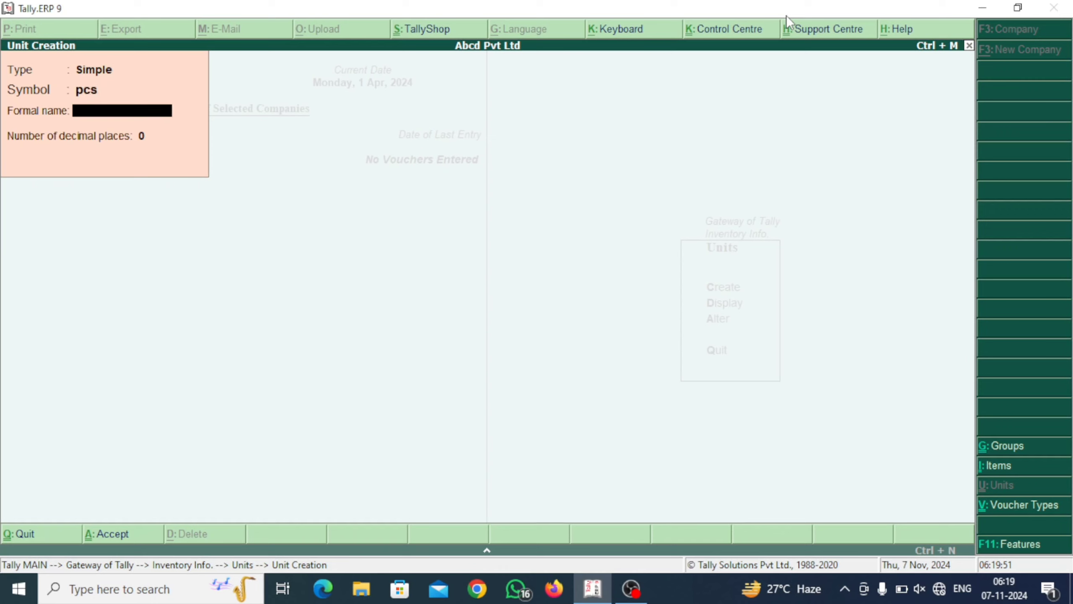
type("Pe")
key("BackSpace")
type("iece")
key("ctrl+a")
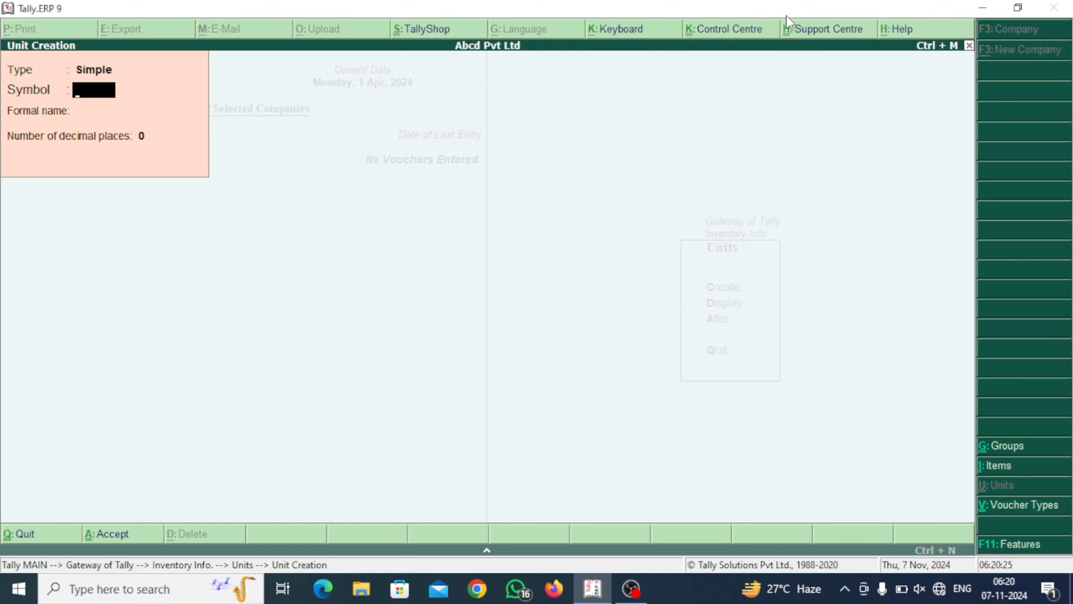
key("Escape")
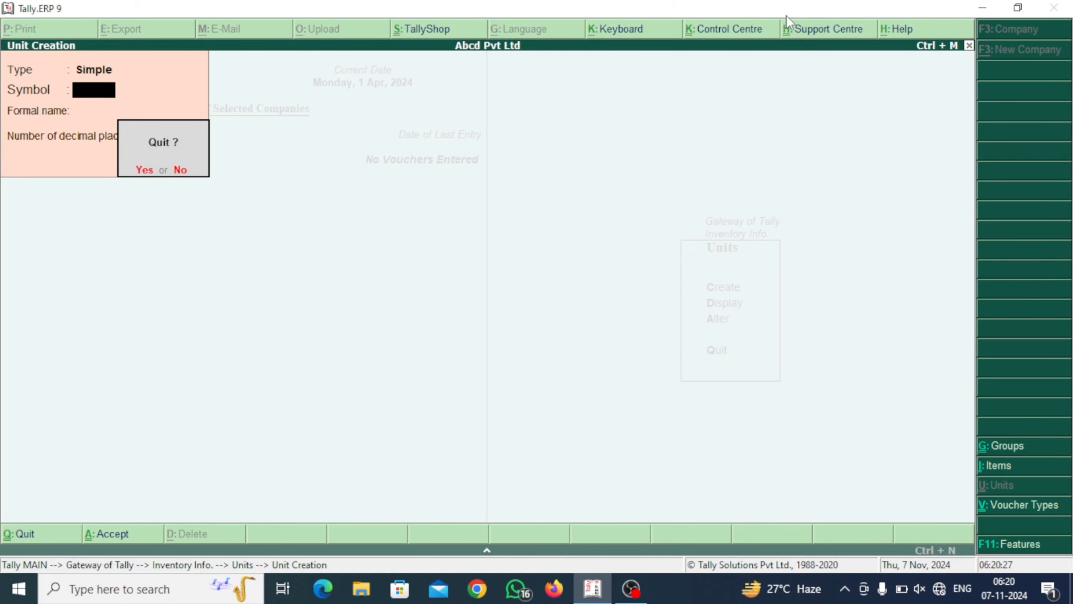
key("y")
key("Escape")
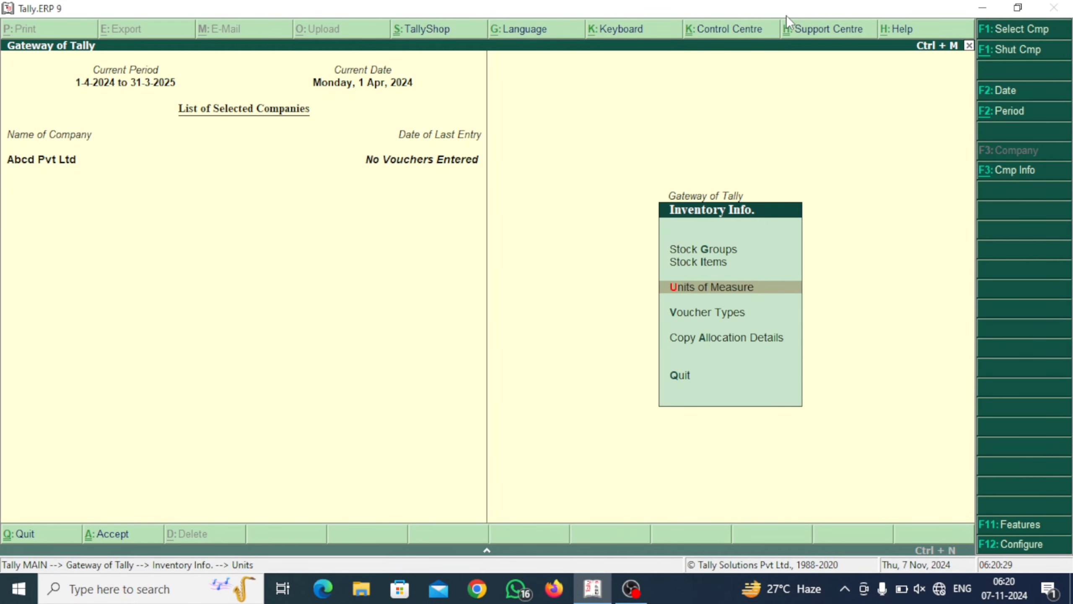
Check the stock item options and review the list of stock groups again.
key("Up")
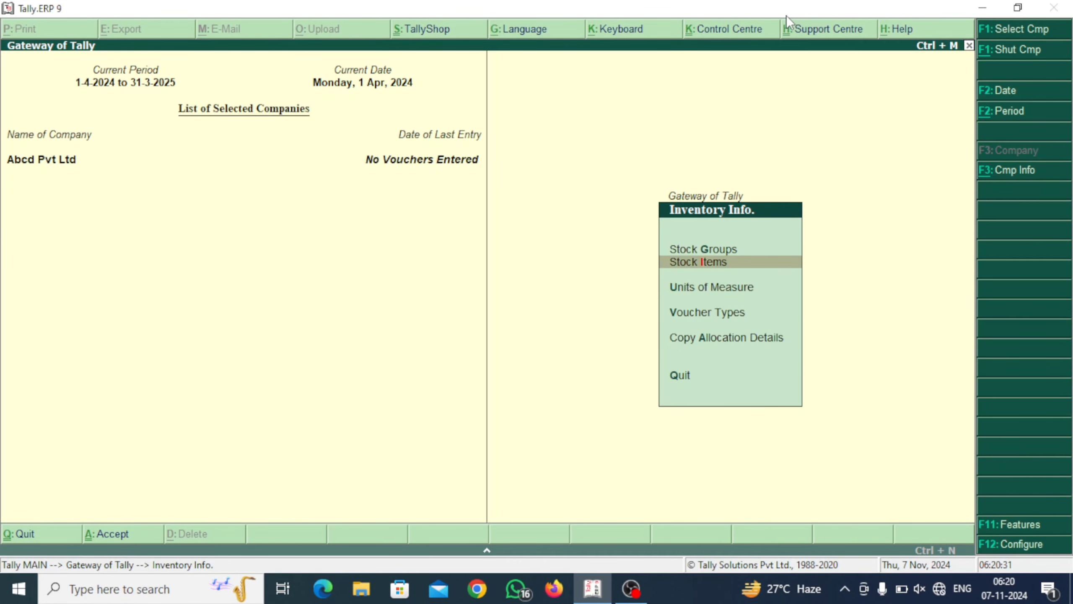
key("Return")
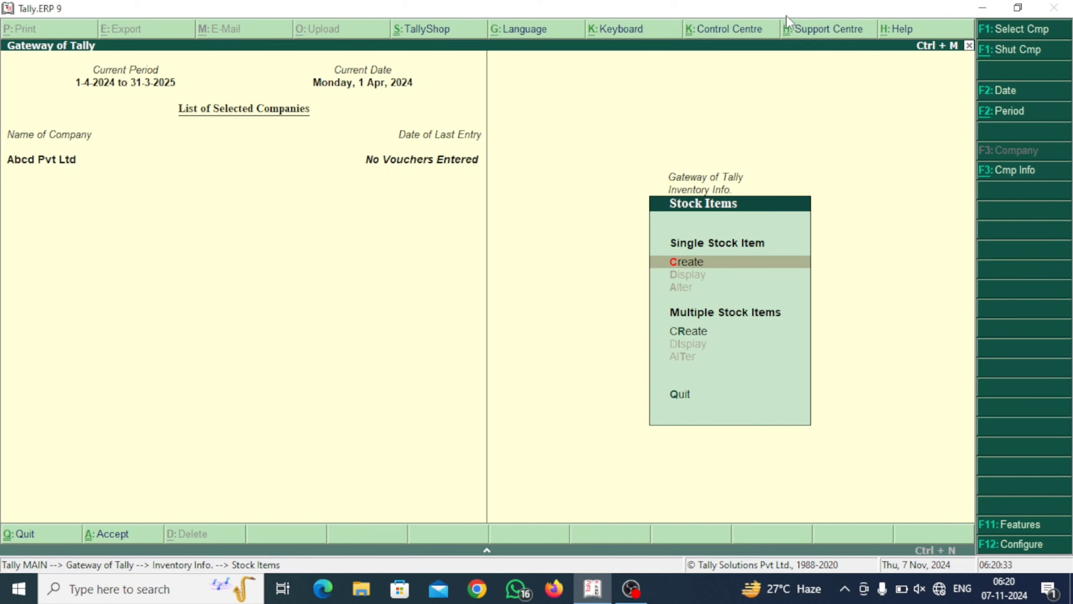
key("Escape")
key("Up")
key("Return")
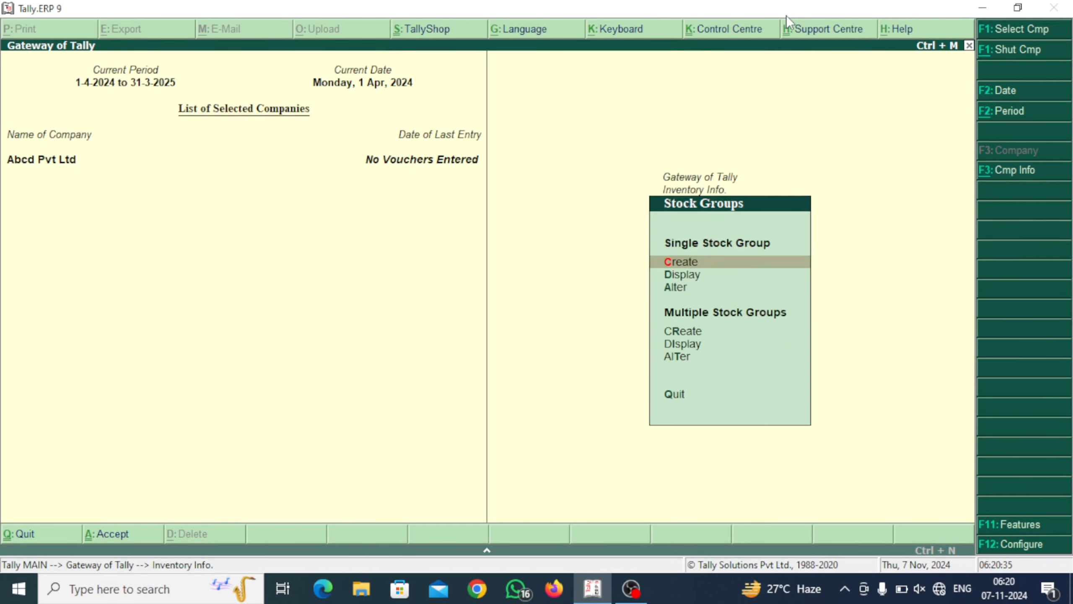
key("Down")
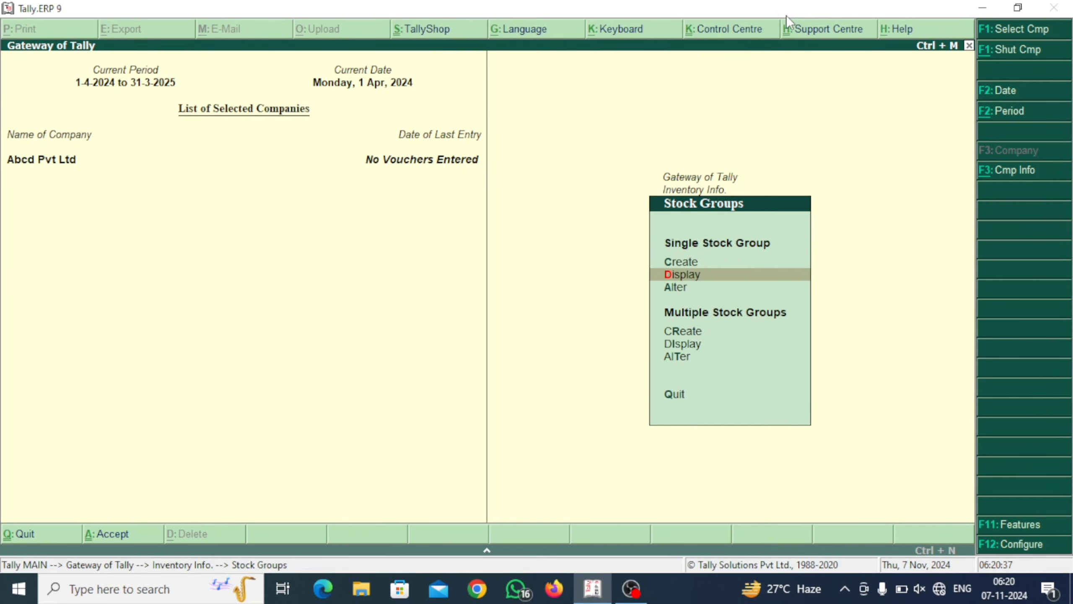
key("Return")
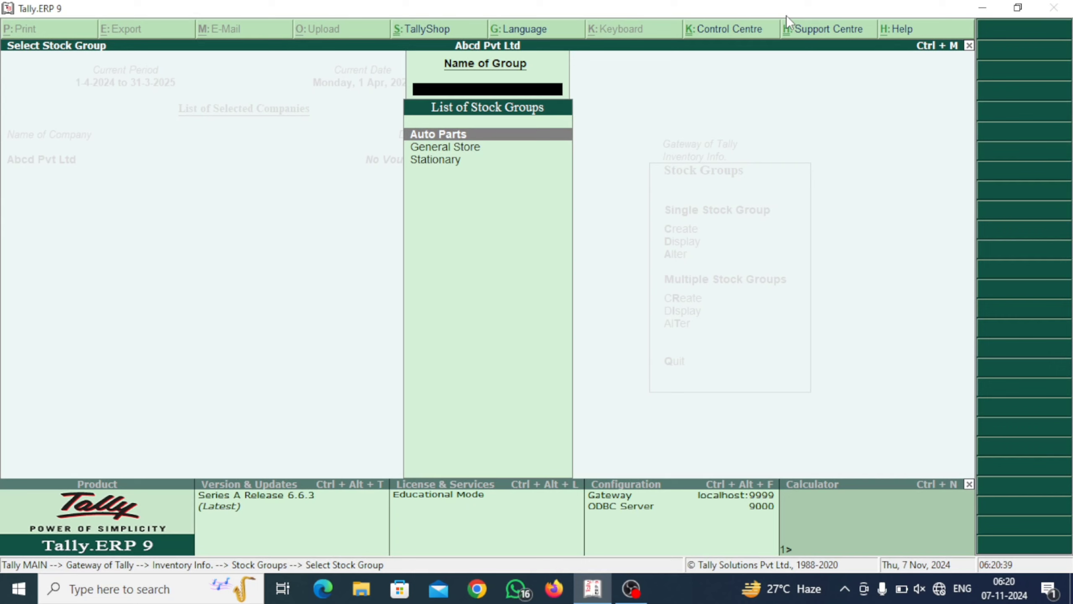
key("Down")
key("Down")
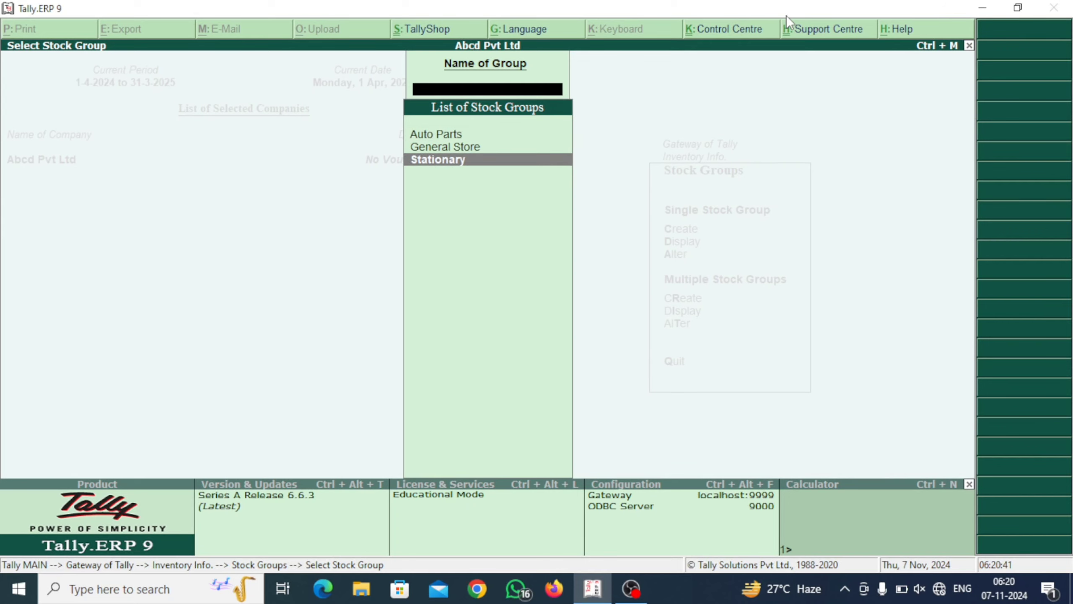
key("Up")
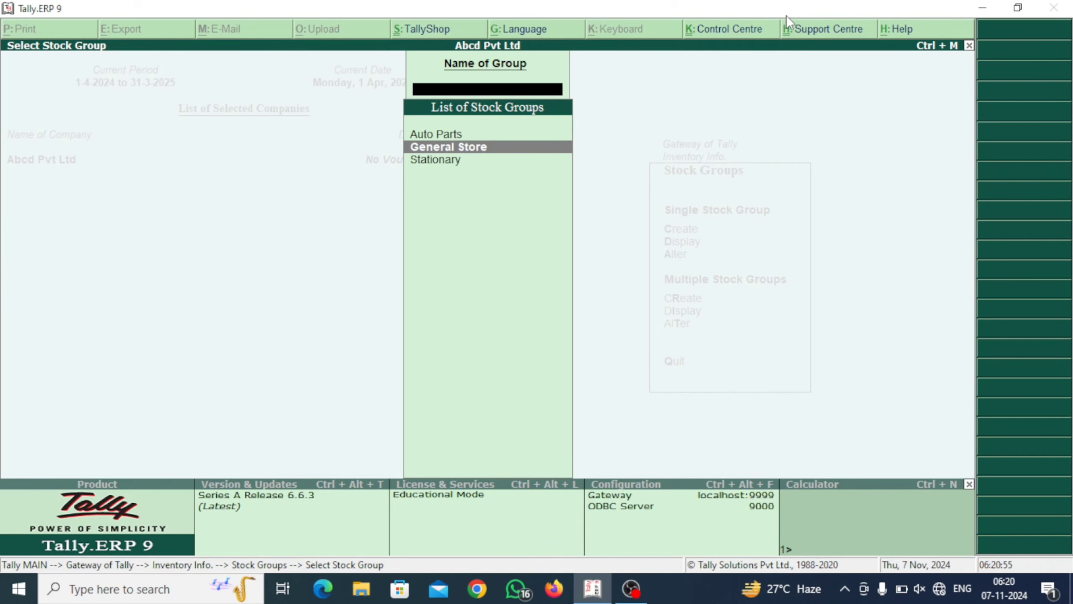
key("Escape")
key("Escape")
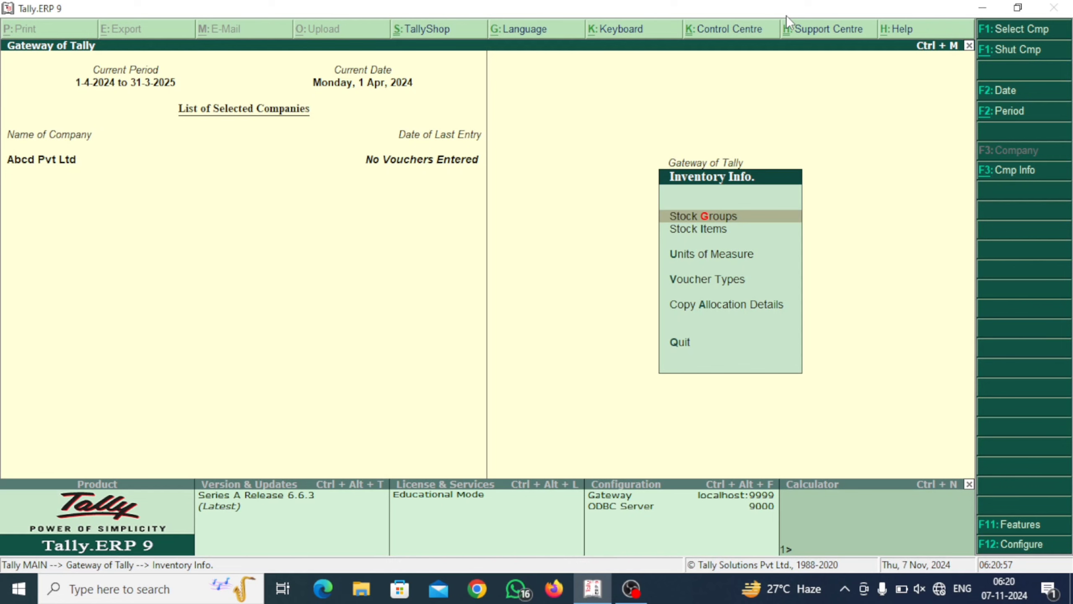
Create a simple unit of measure with symbol kg and formal name Kilogram.
key("Down")
key("Down")
key("Return")
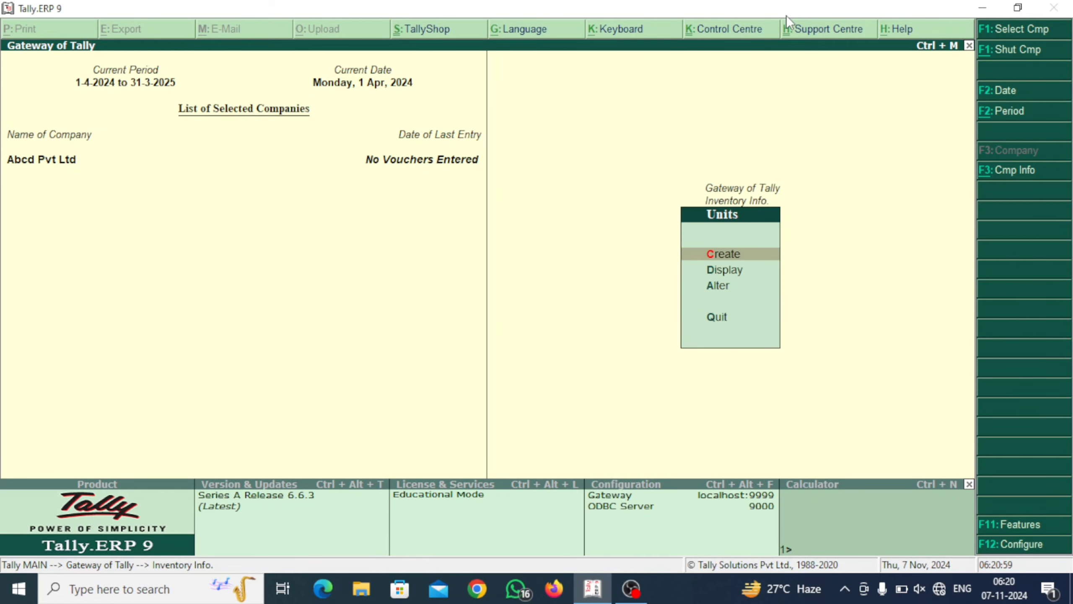
key("Return")
type("kg")
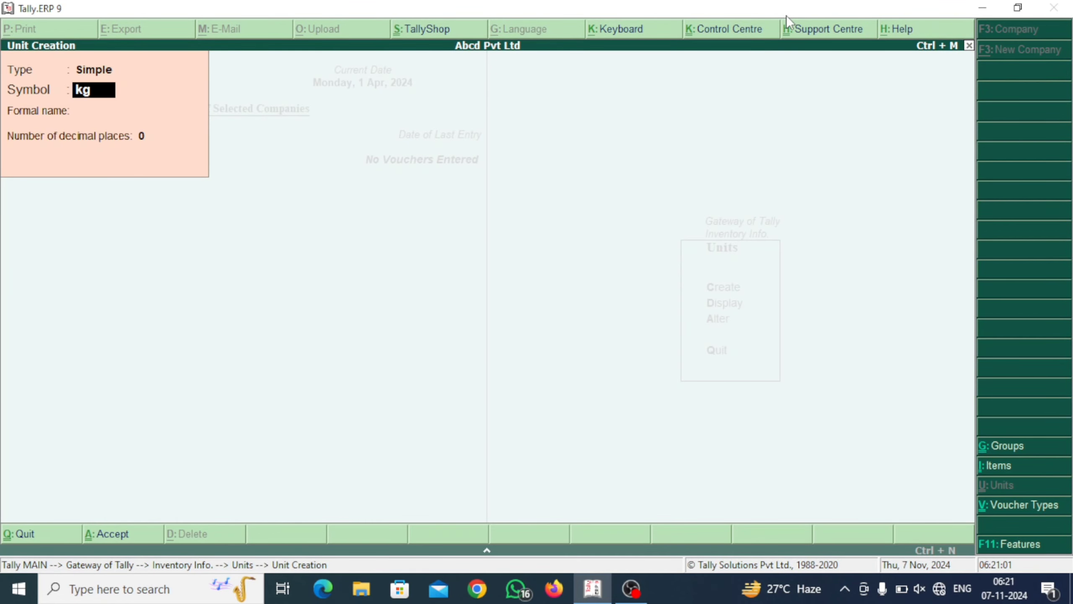
key("Return")
type("Ki")
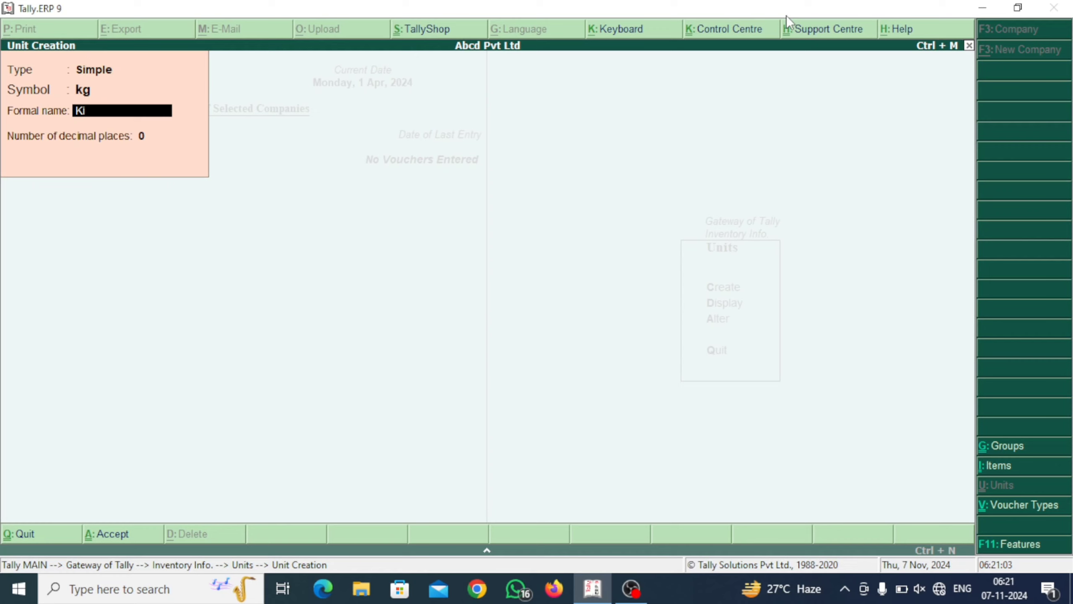
type("logram")
key("ctrl+a")
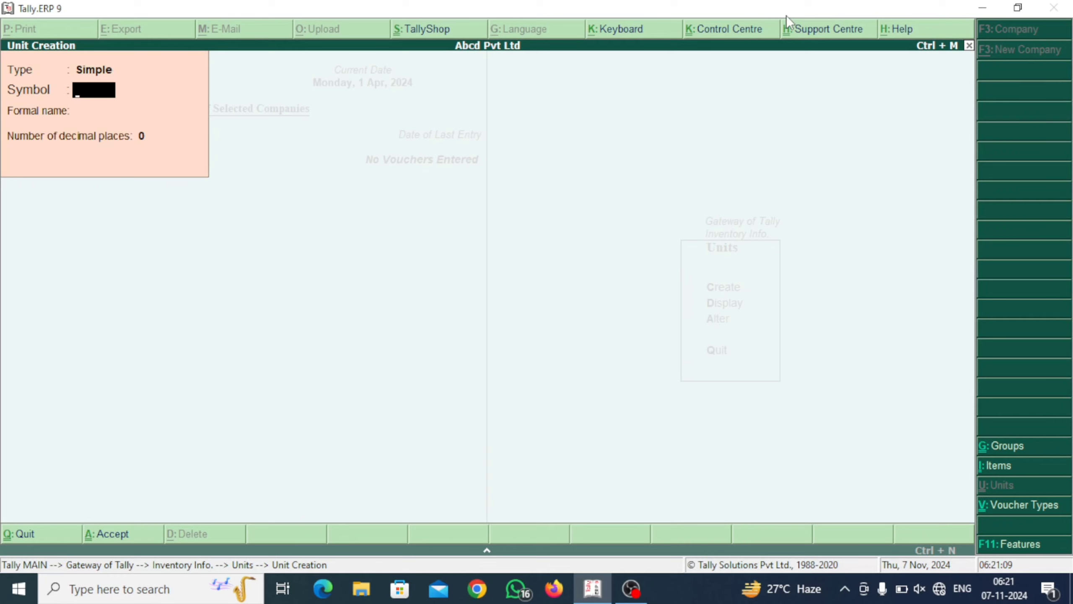
Create a simple unit of measure with symbol ml and no formal name, and leave unit creation.
type("ml")
key("Return")
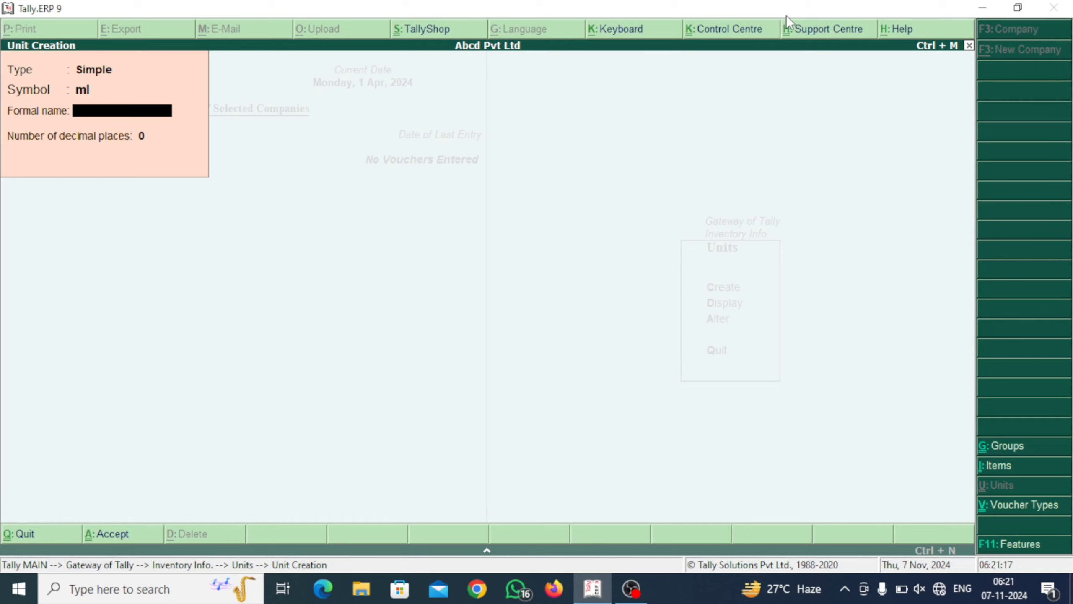
key("BackSpace")
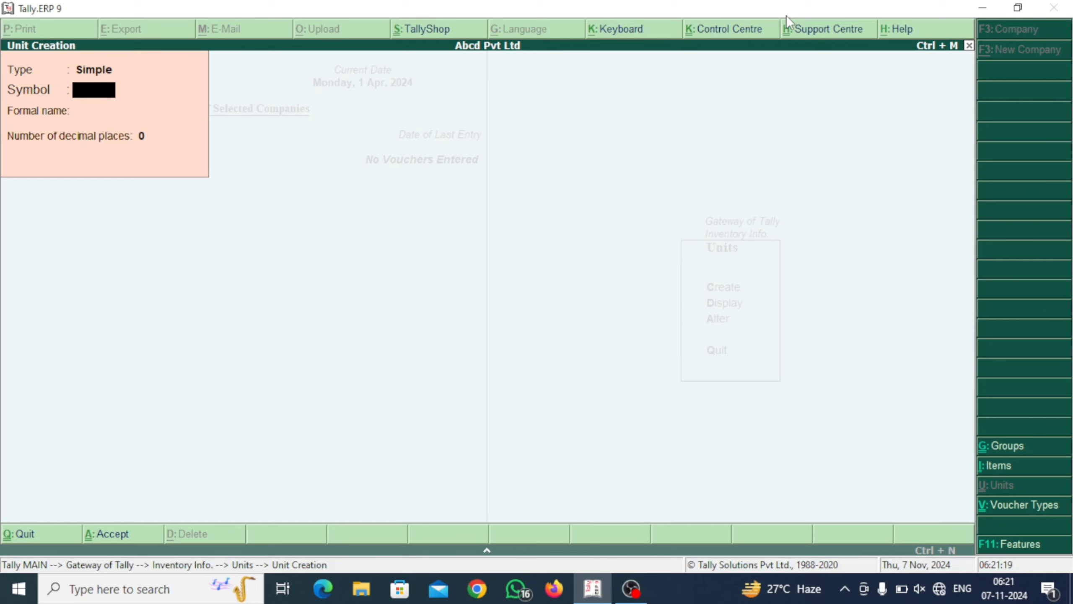
key("Escape")
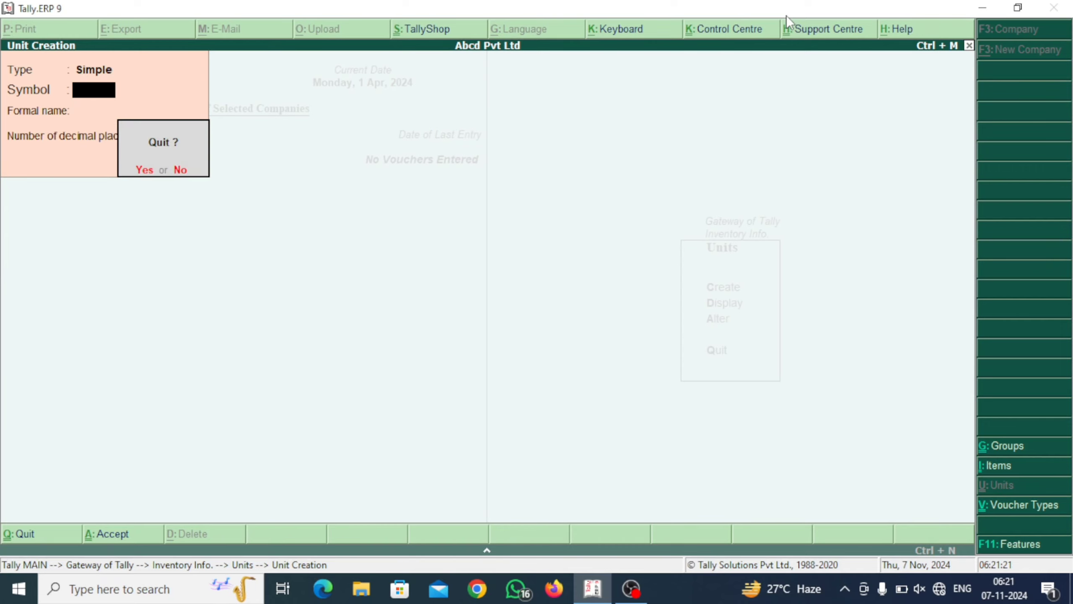
key("y")
key("Escape")
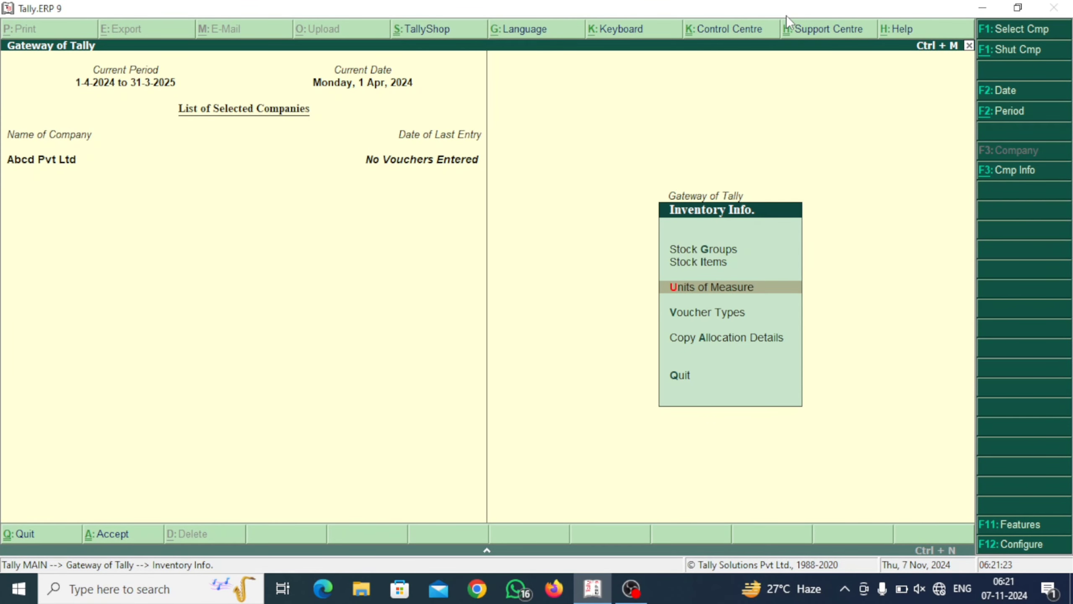
Start a single stock item named Headlight with no alias.
key("Up")
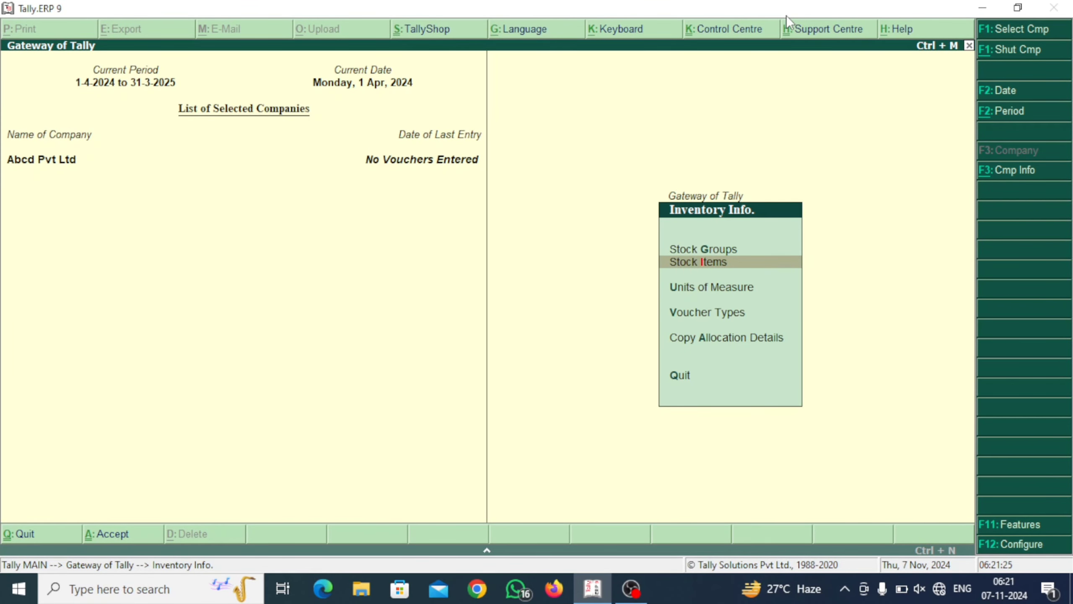
key("Return")
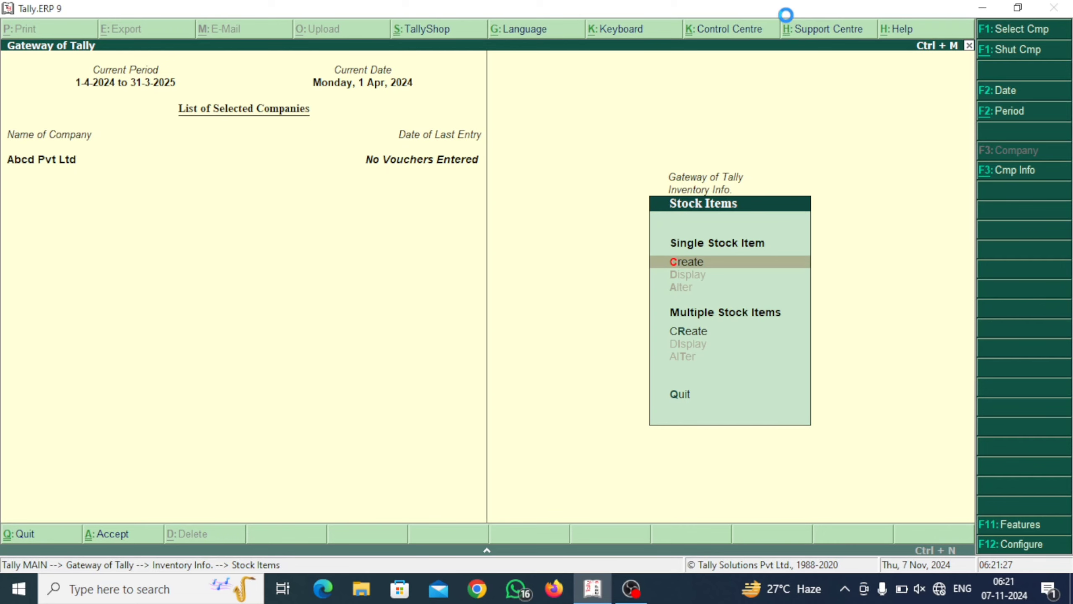
key("Return")
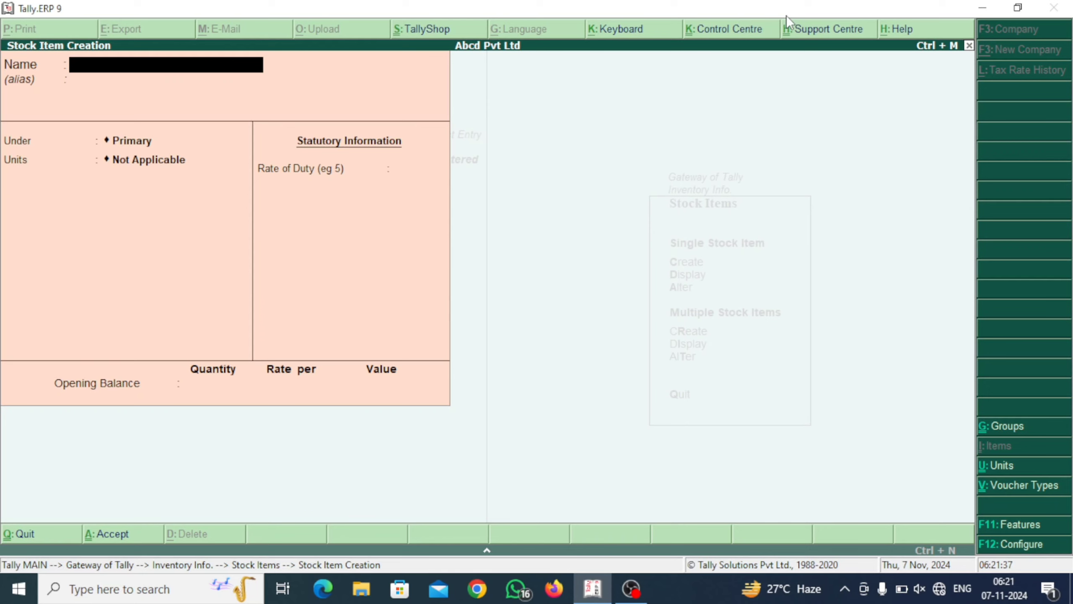
type("Headlight")
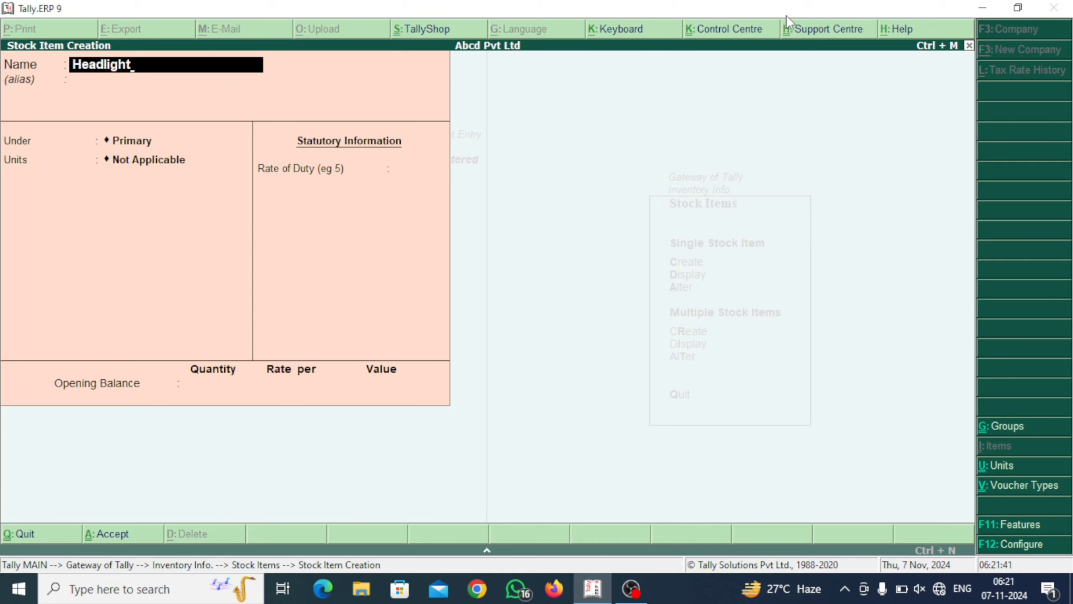
key("Return")
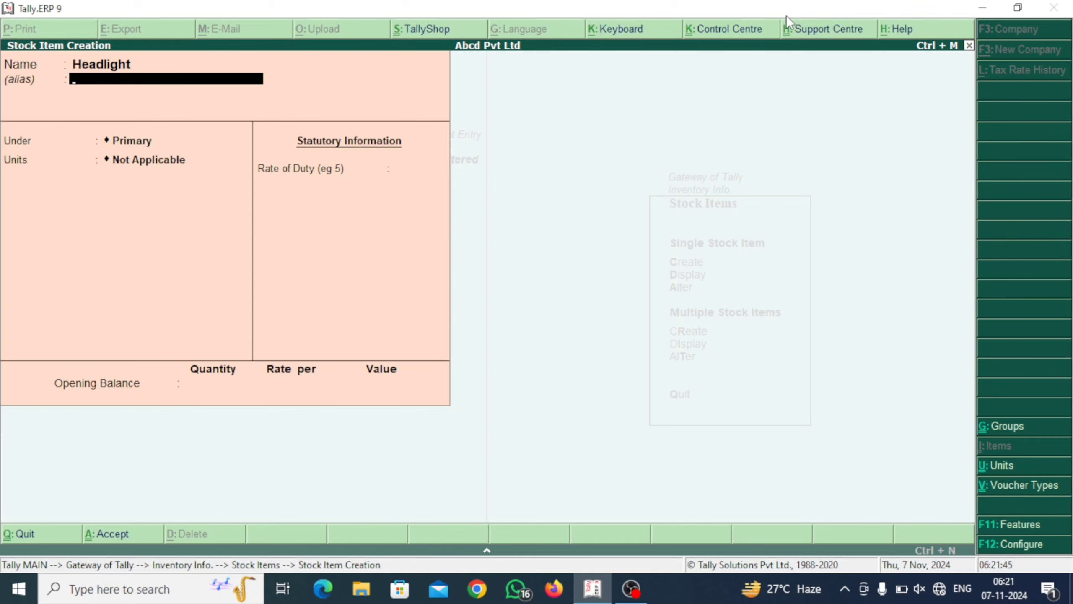
key("Return")
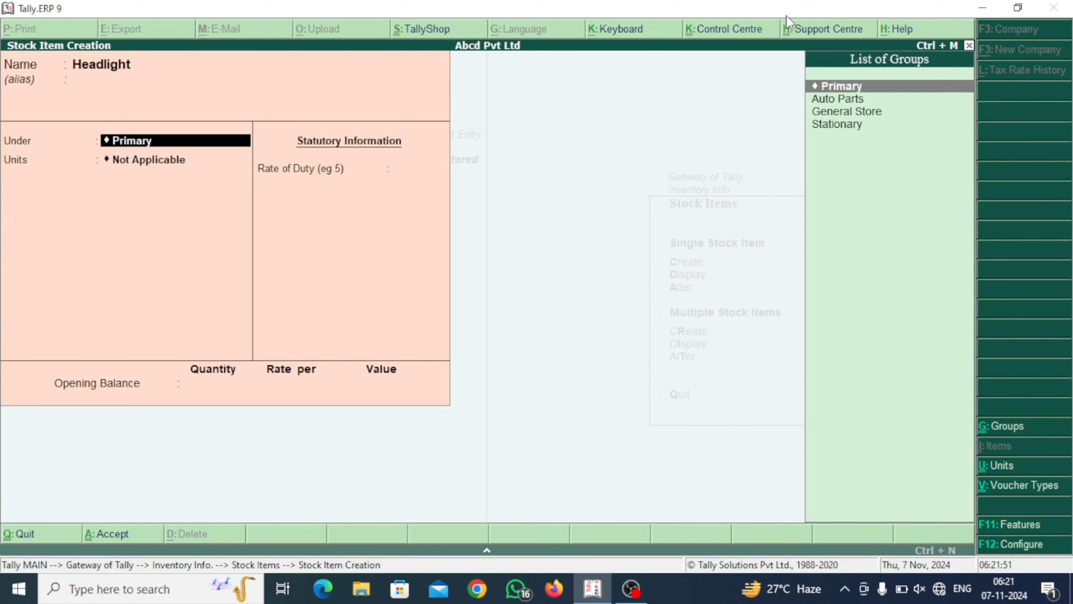
Place the Headlight stock item under the Auto Parts group and set its unit to pcs.
key("Down")
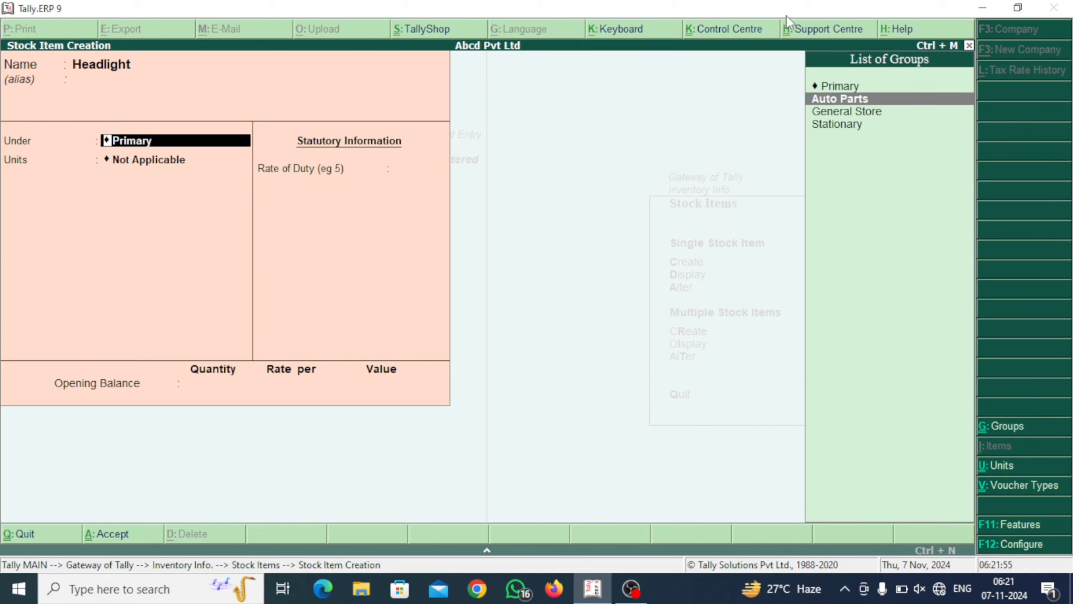
key("Return")
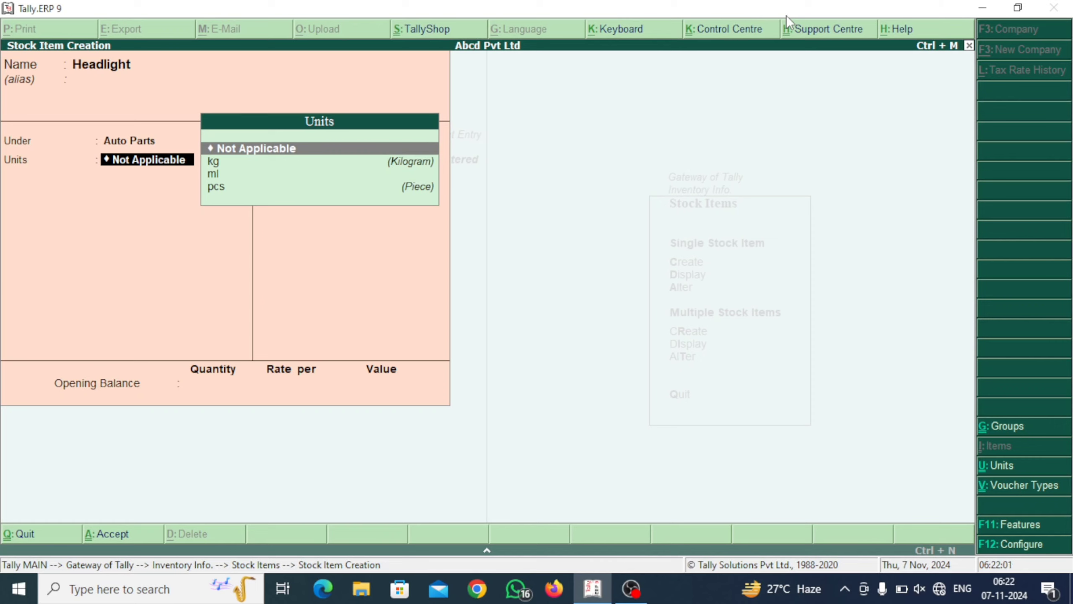
key("Down")
key("Down")
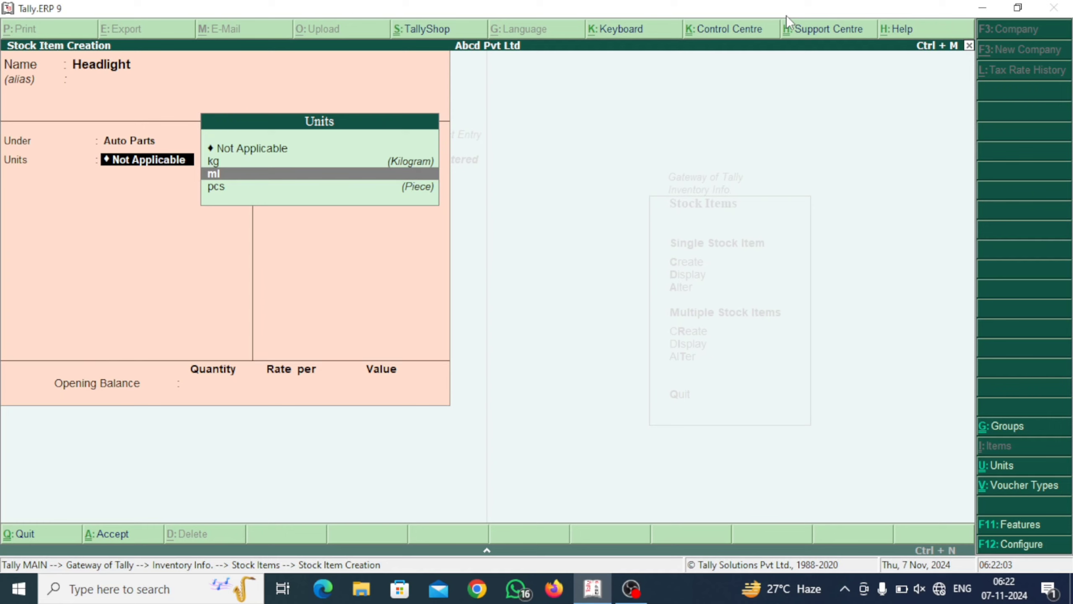
key("Down")
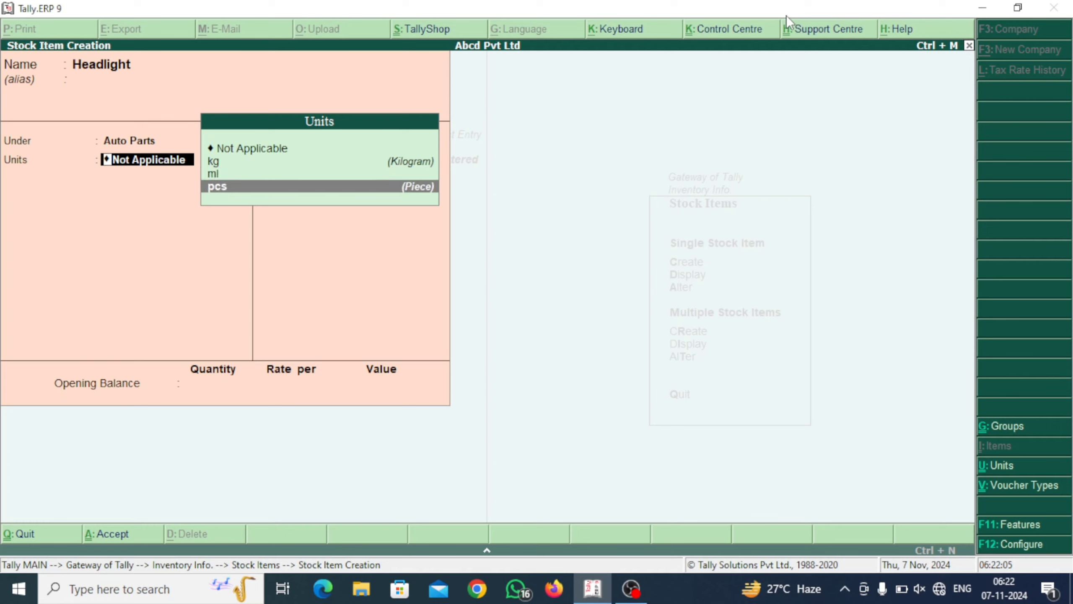
key("Return")
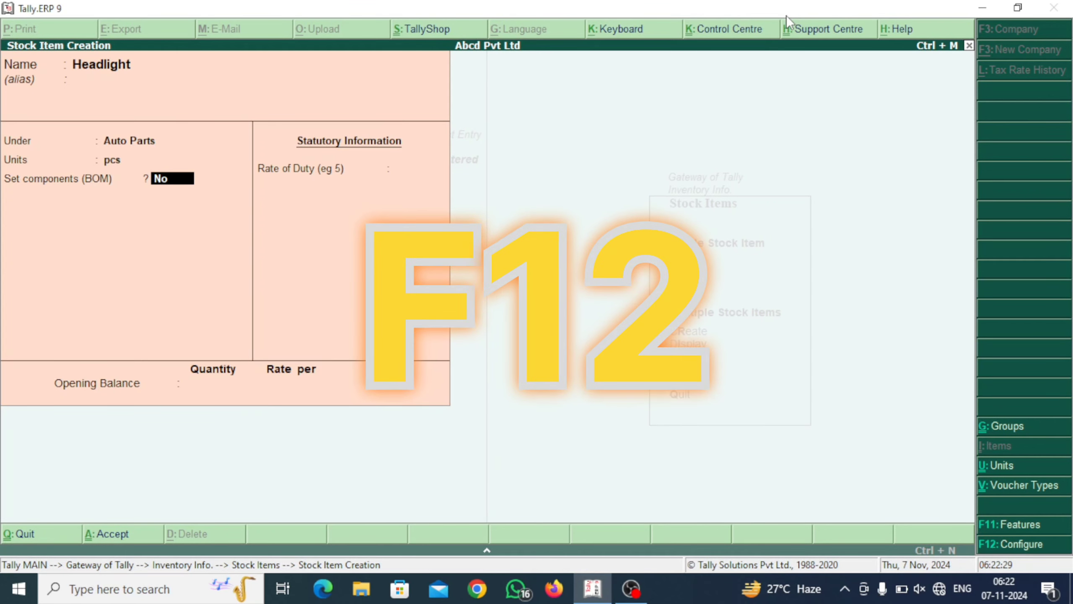
Enable standard rates for stock items in the stock item configuration, keep the other options as they are, and save it.
key("F12")
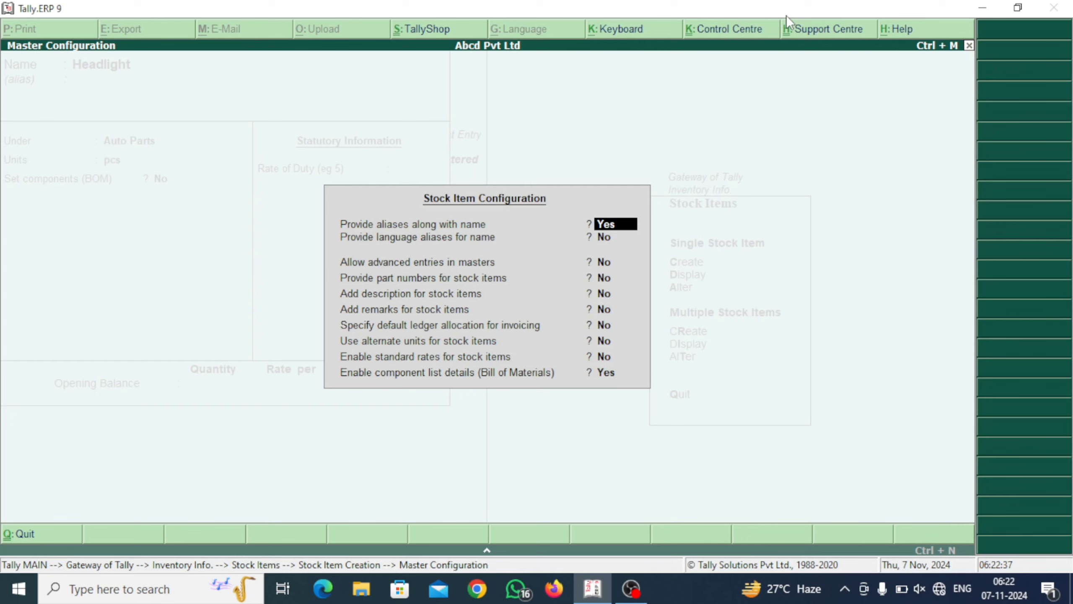
key("Return")
key("Return")
key("Return")
key("Return")
key("Return")
key("Return")
key("Return")
key("Return")
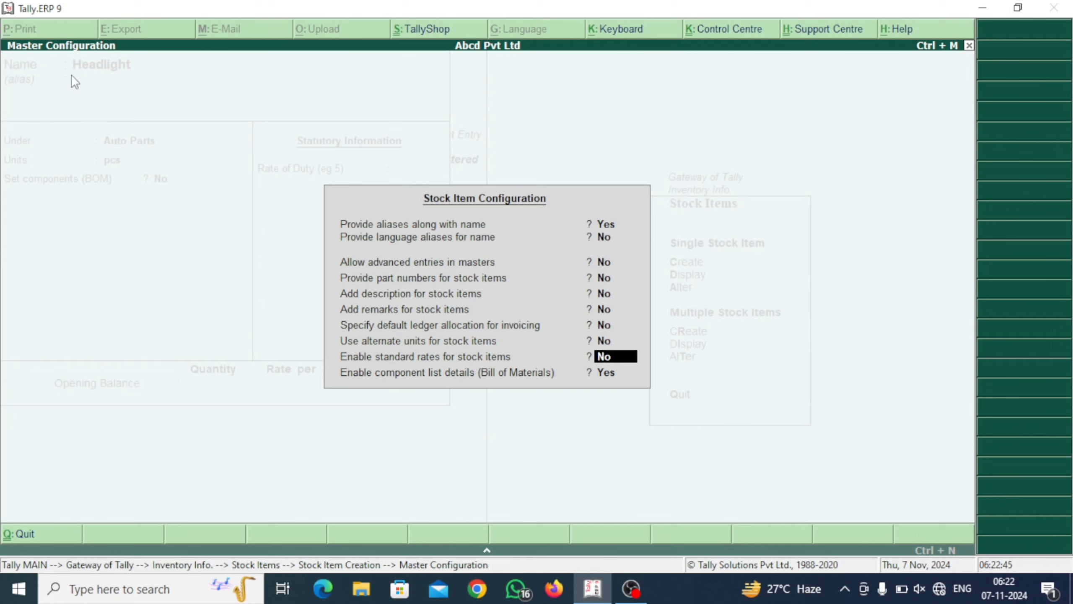
left_click(385, 363)
key("ctrl")
key("ctrl")
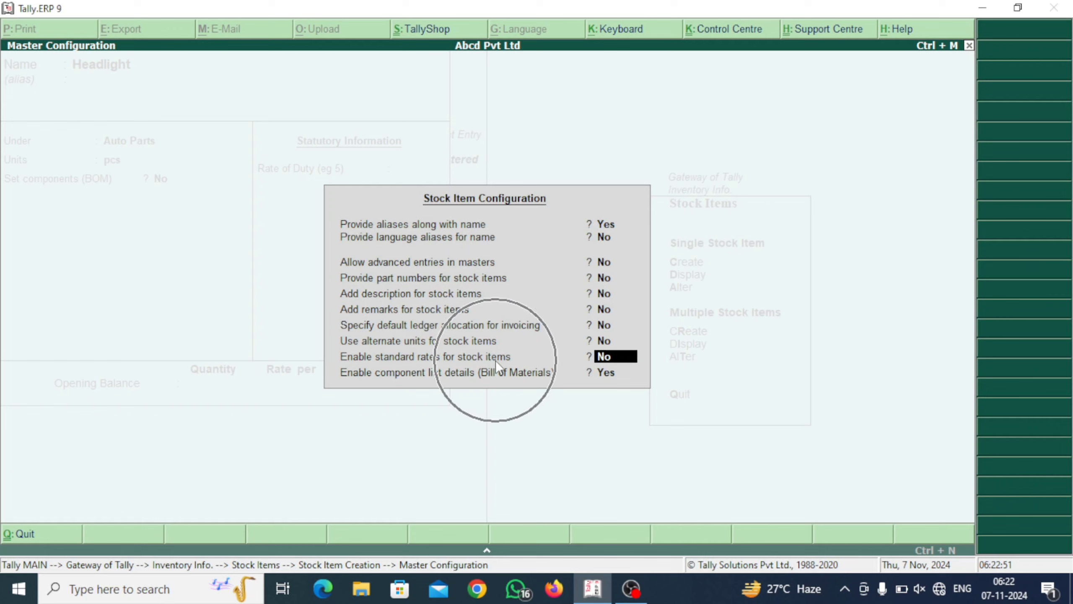
key("ctrl")
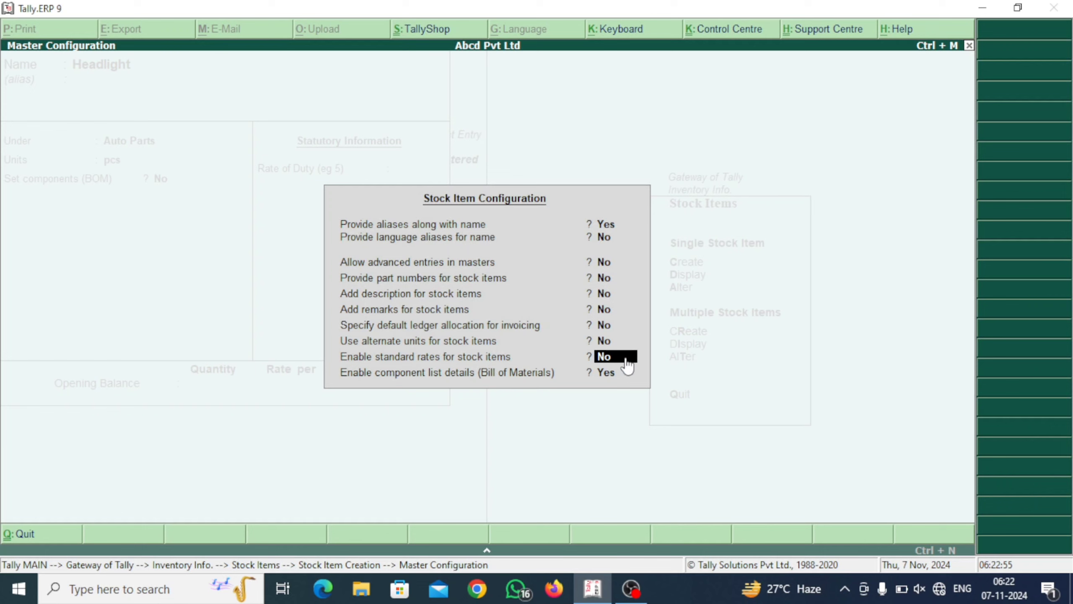
type("y")
key("Return")
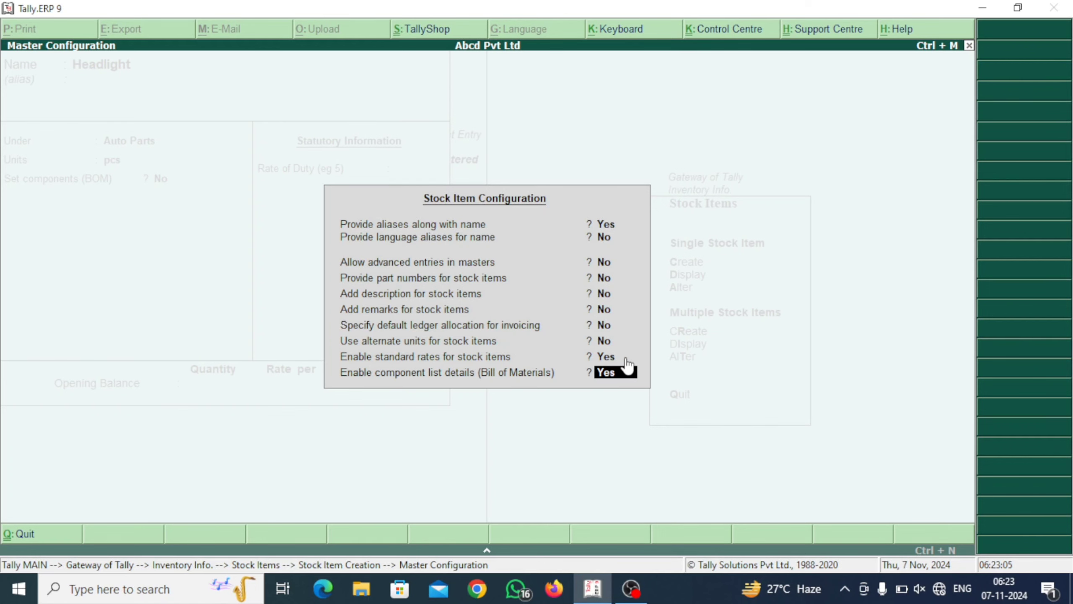
key("Return")
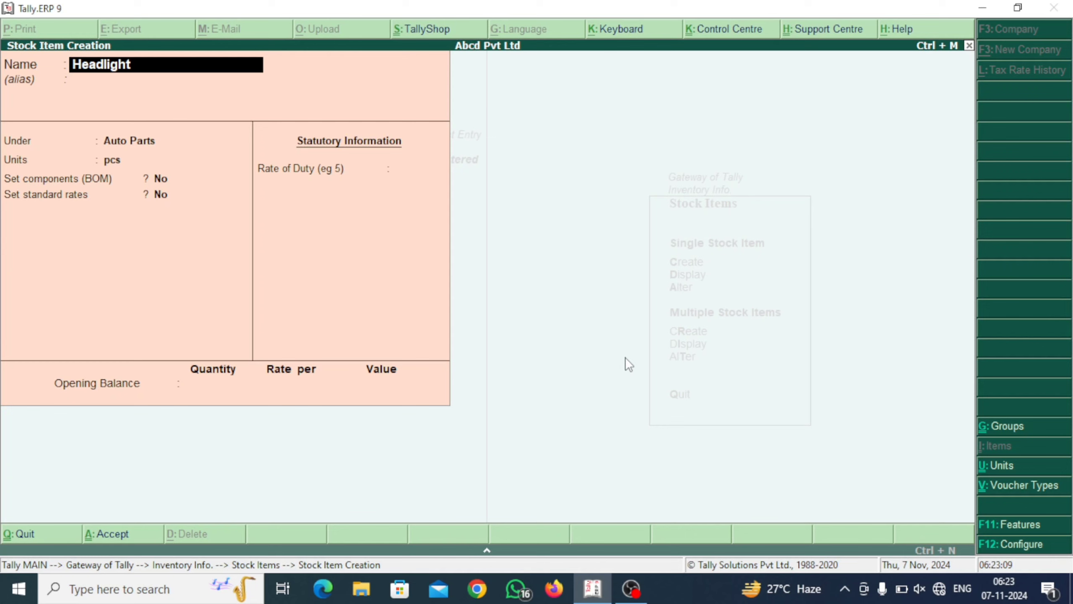
Keep Headlight's name, group, unit and component settings, and turn on Set standard rates for it.
key("Return")
key("Return")
key("Return")
key("Return")
key("Return")
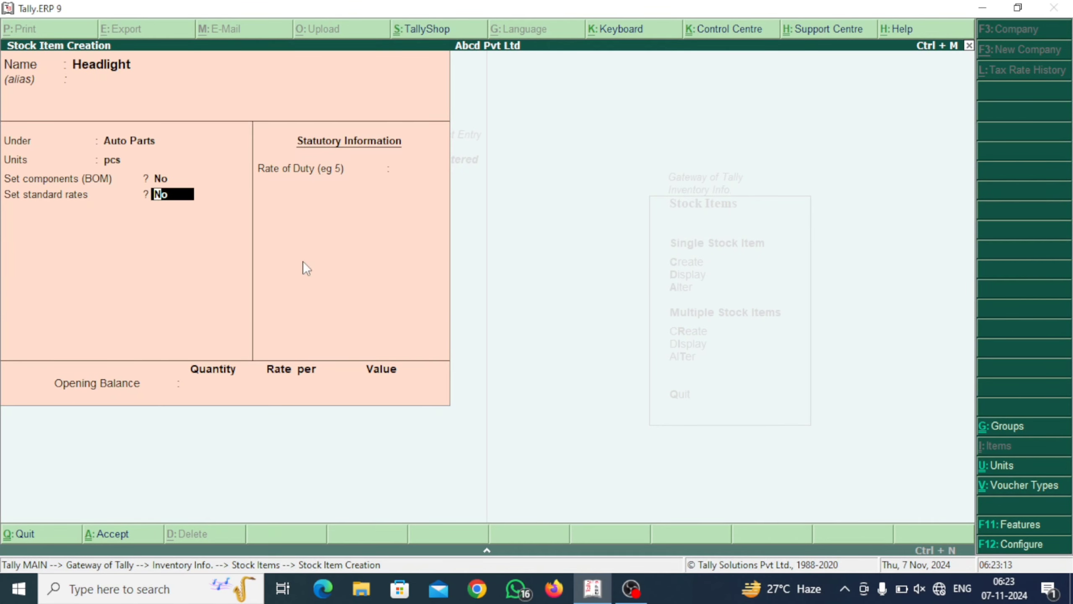
left_click(56, 205)
type("y")
key("Return")
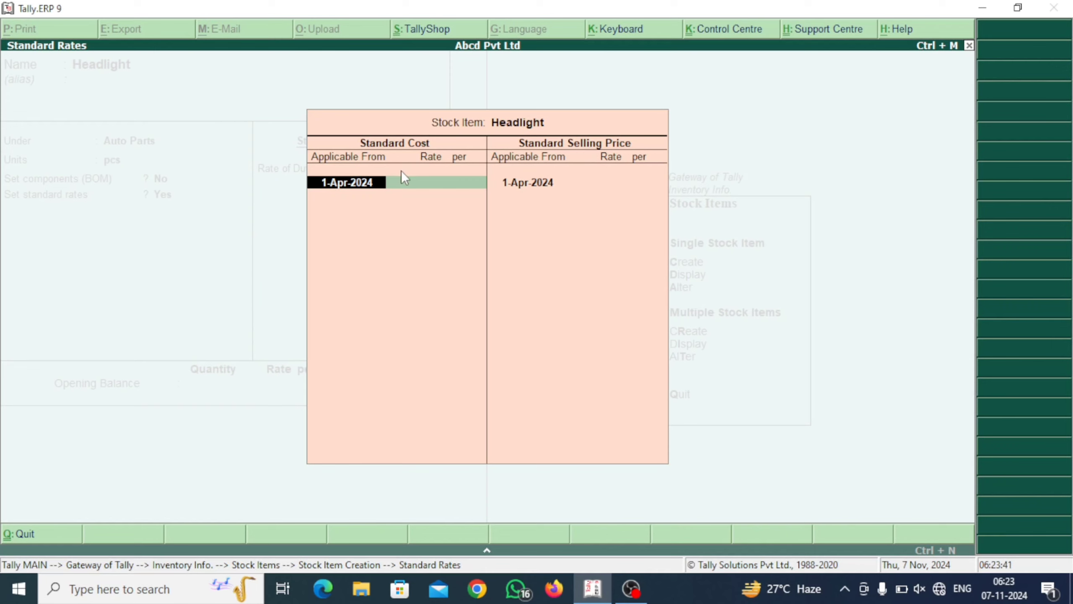
Set Headlight's standard cost to 250 and selling price to 350 per pcs, both applicable from 1-Apr-2024, and save the item.
key("Return")
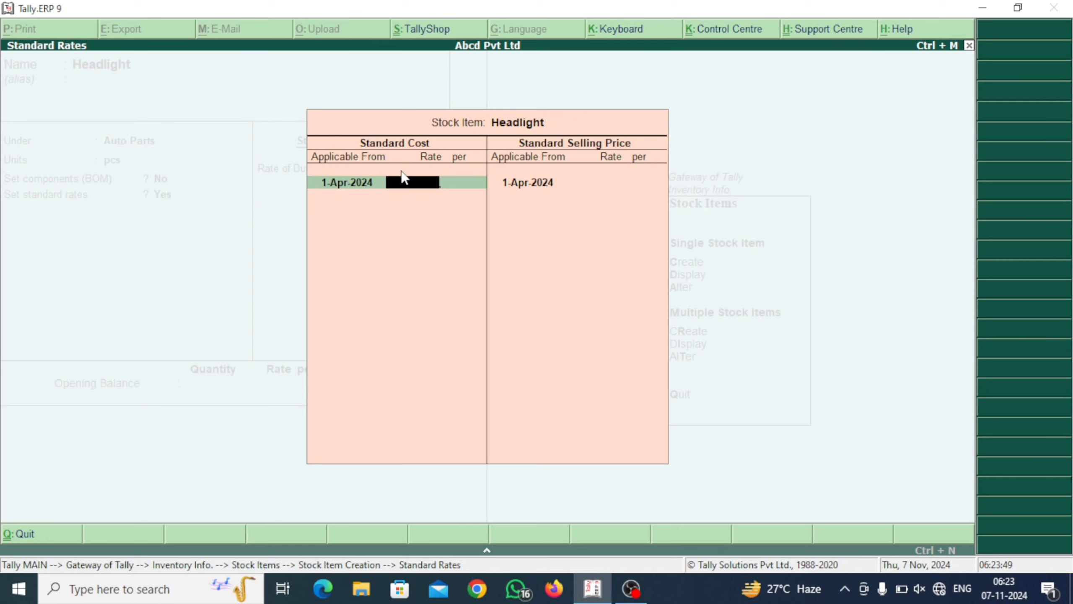
type("250")
key("Return")
key("Return")
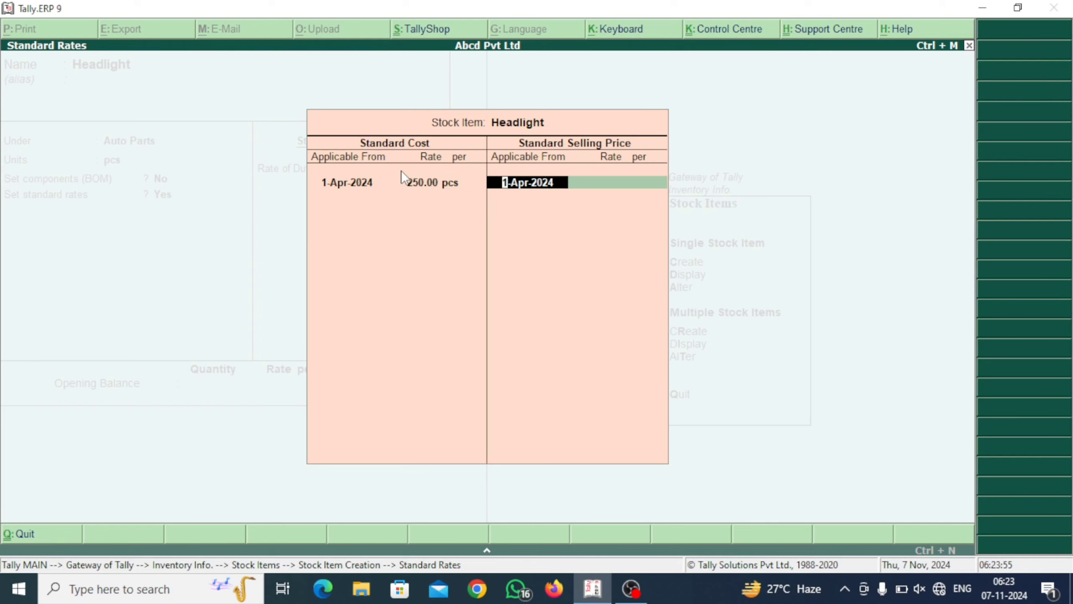
key("Return")
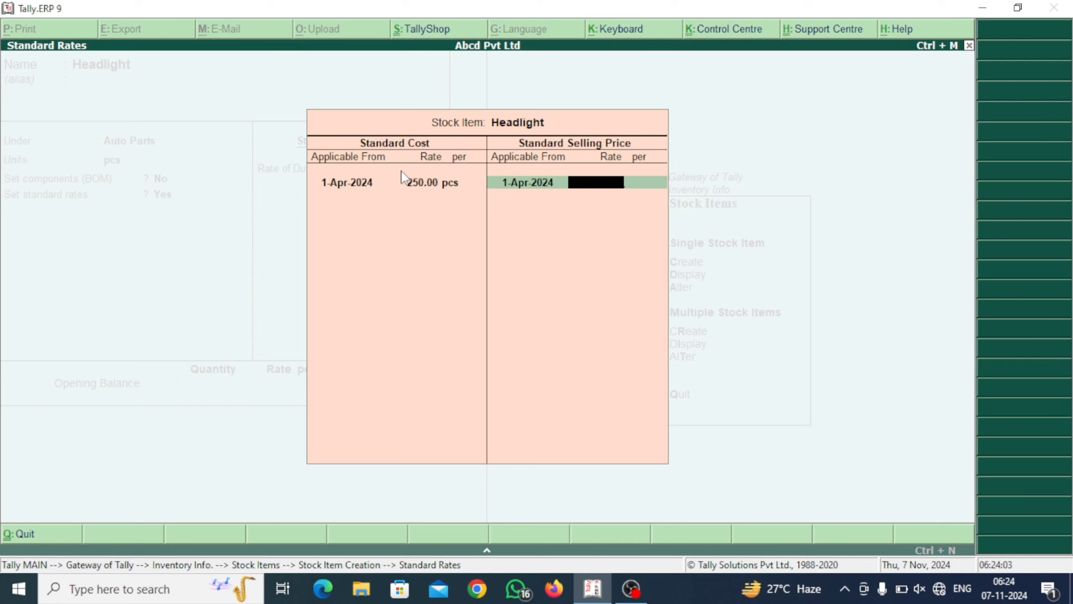
type("350")
key("Return")
key("Return")
key("Return")
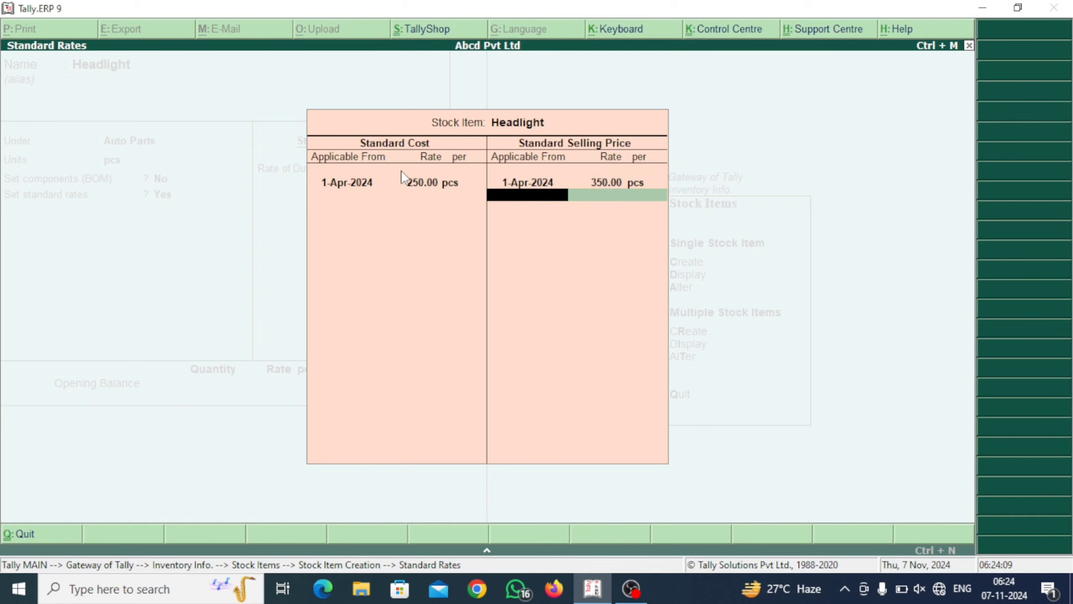
key("Return")
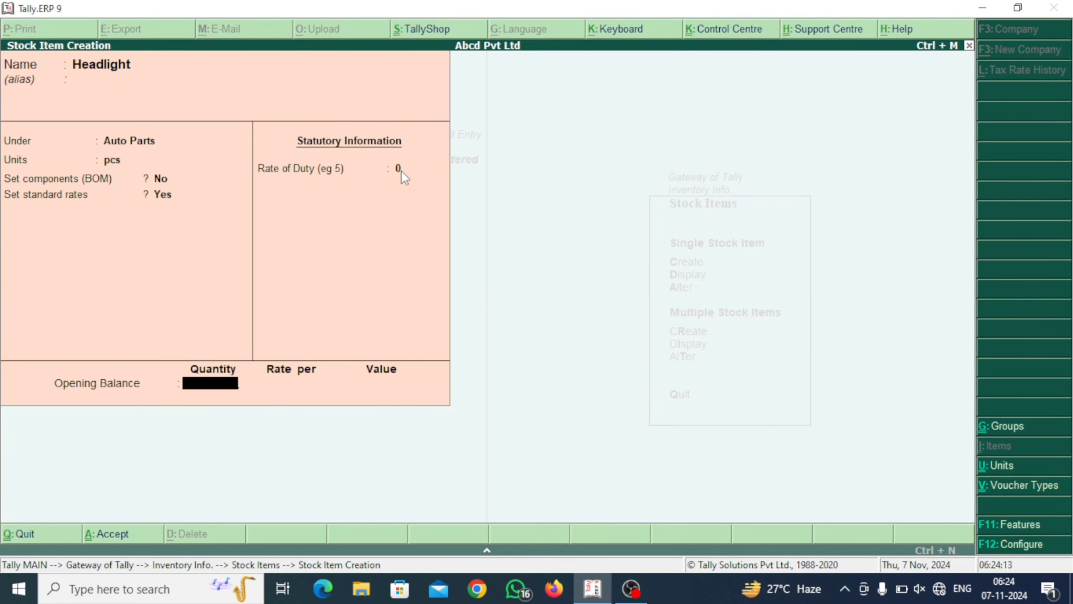
key("ctrl+a")
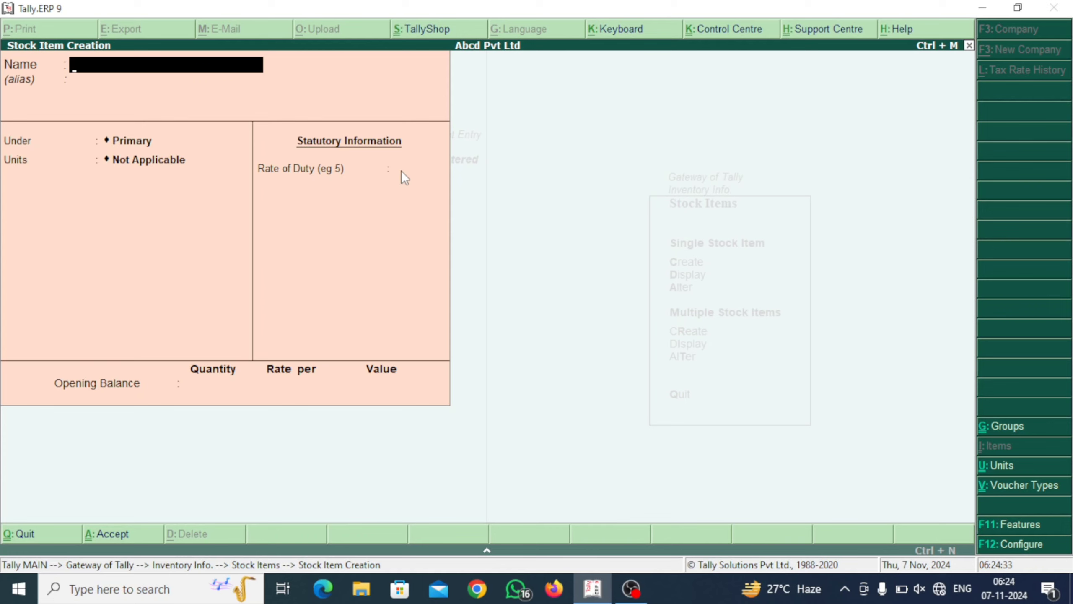
Start a stock item named Sugar with no alias, under the General Store group with unit kg.
type("Sugar")
key("Return")
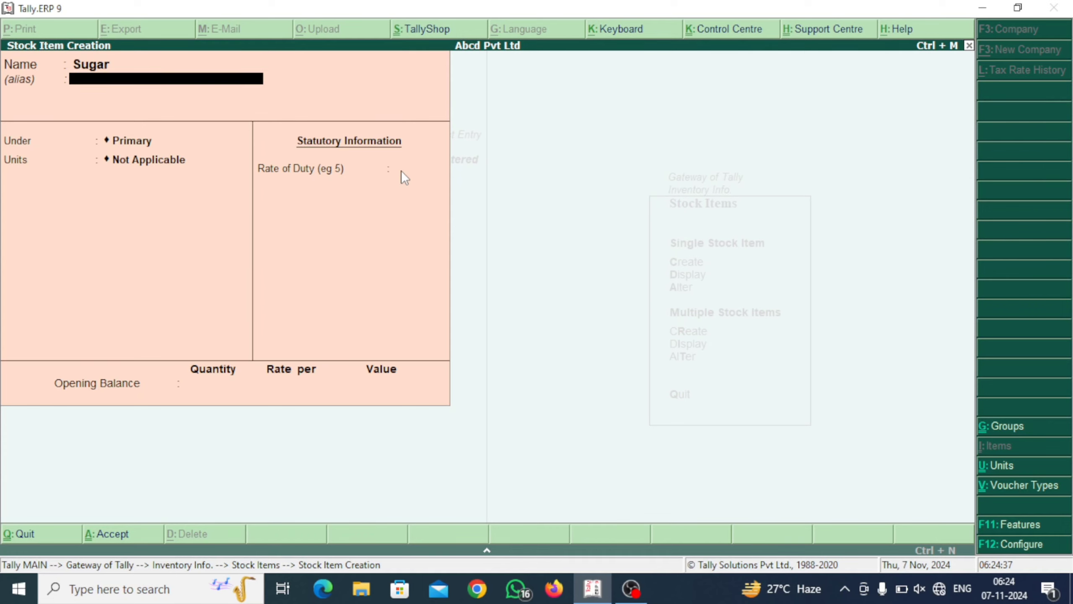
key("Return")
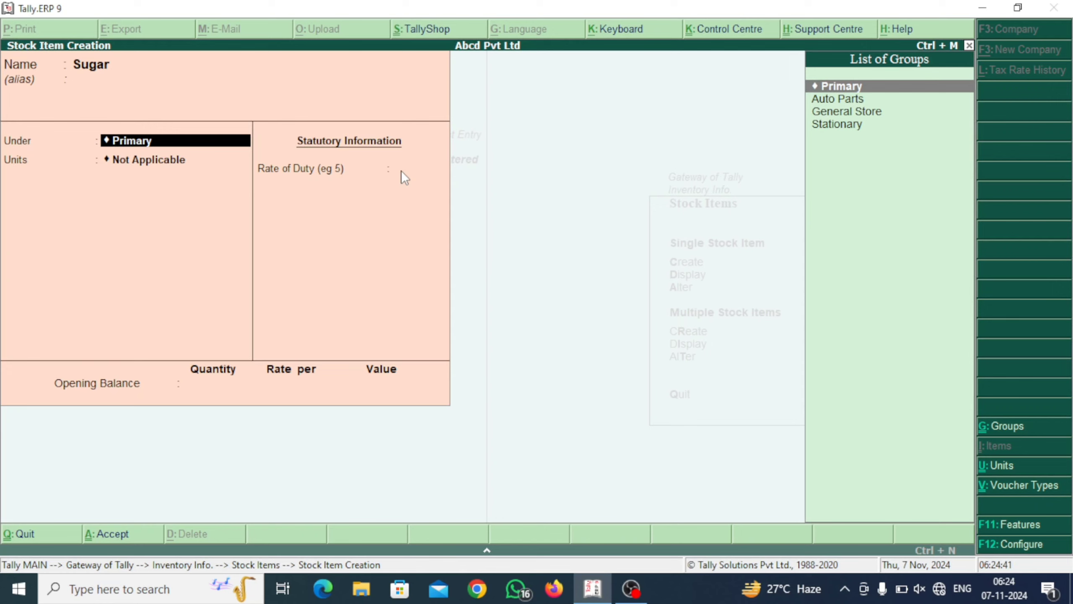
key("Down")
key("Down")
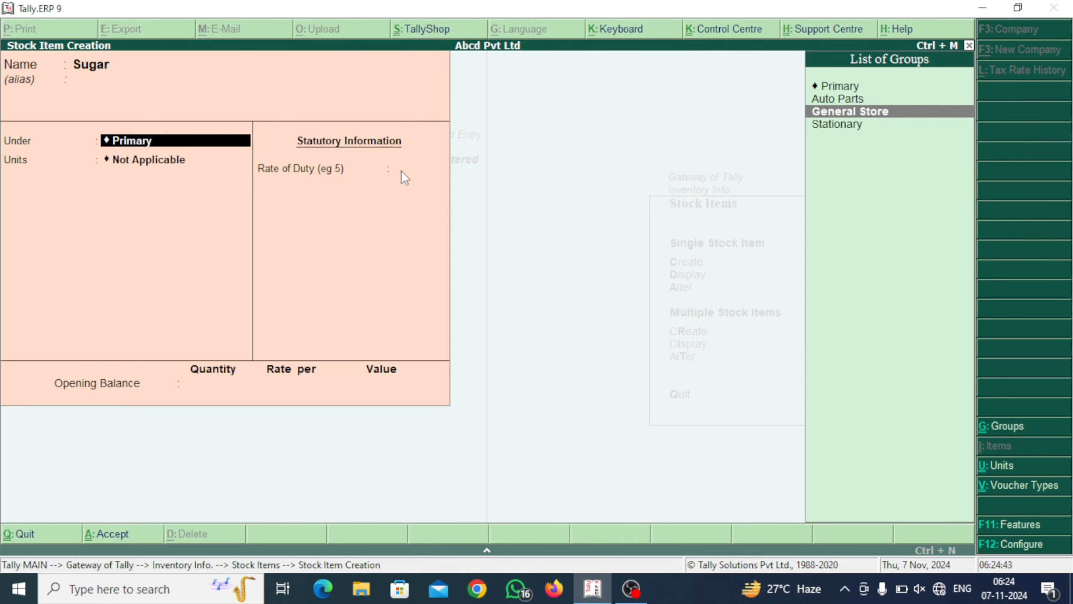
key("Return")
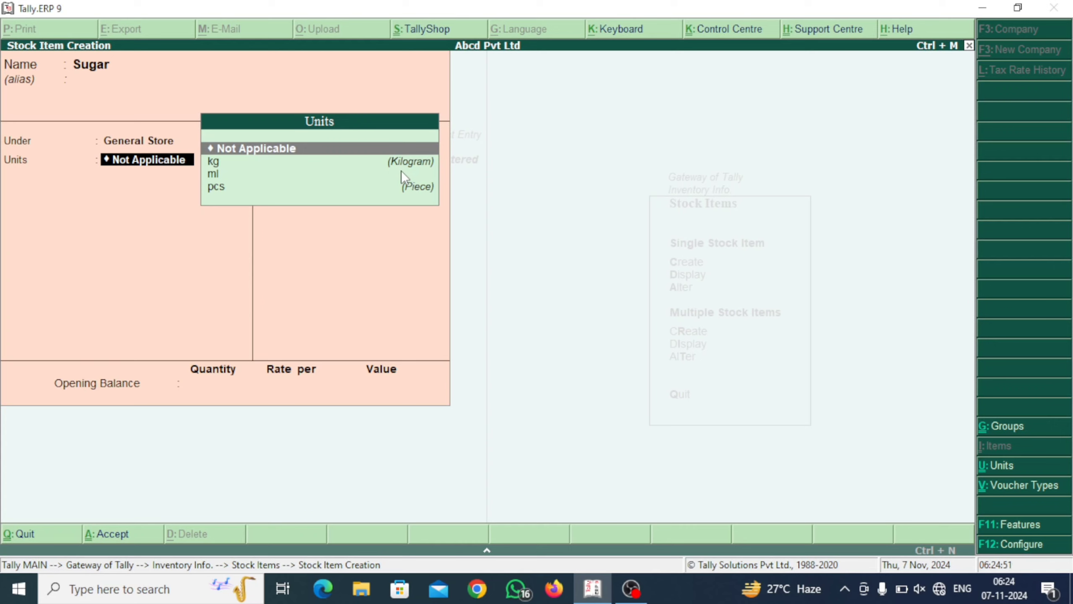
key("Down")
key("Down")
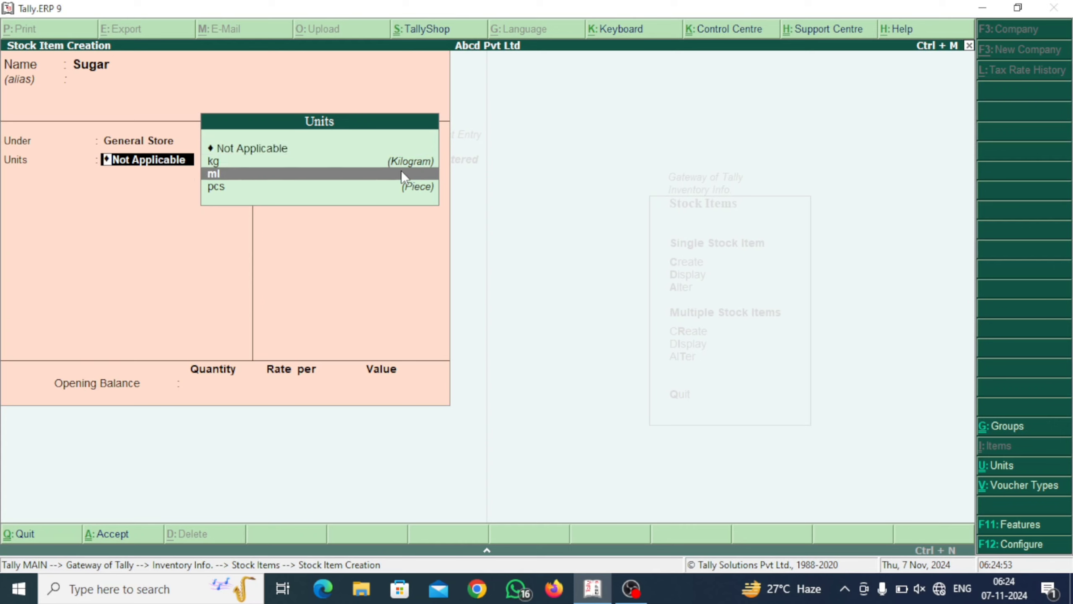
key("Up")
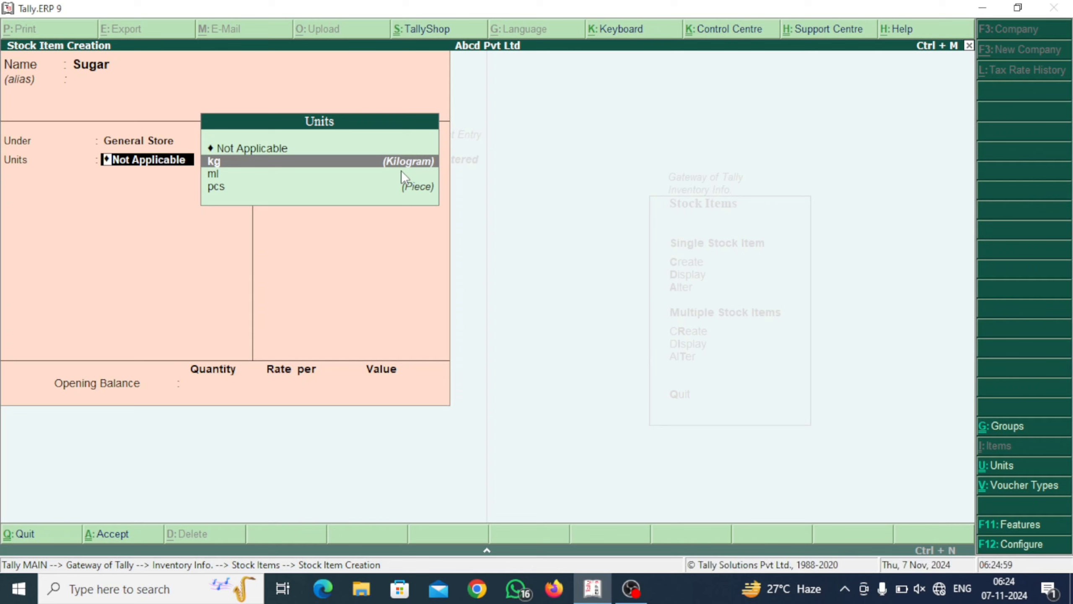
key("Return")
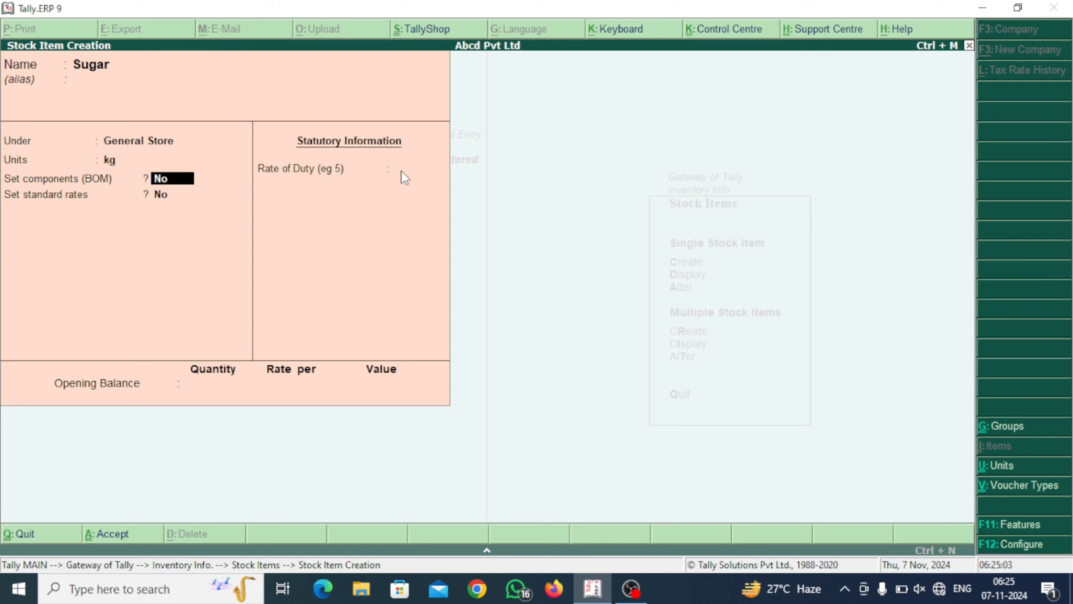
Turn on standard rates for Sugar without components and set its standard cost to 30 per kg from 1-Apr-2024.
key("Return")
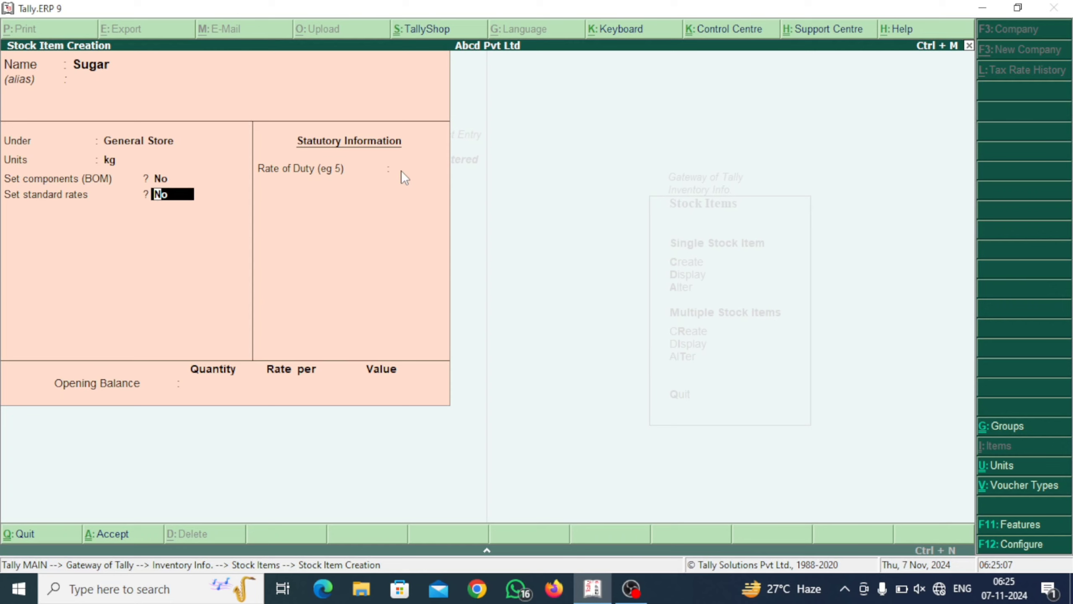
type("y")
key("Return")
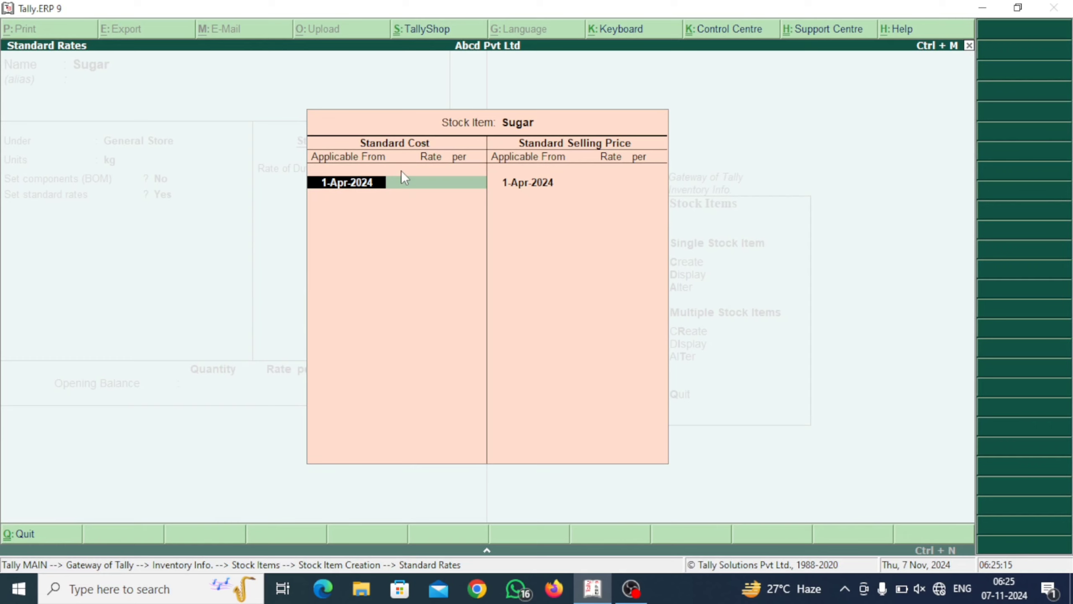
key("Return")
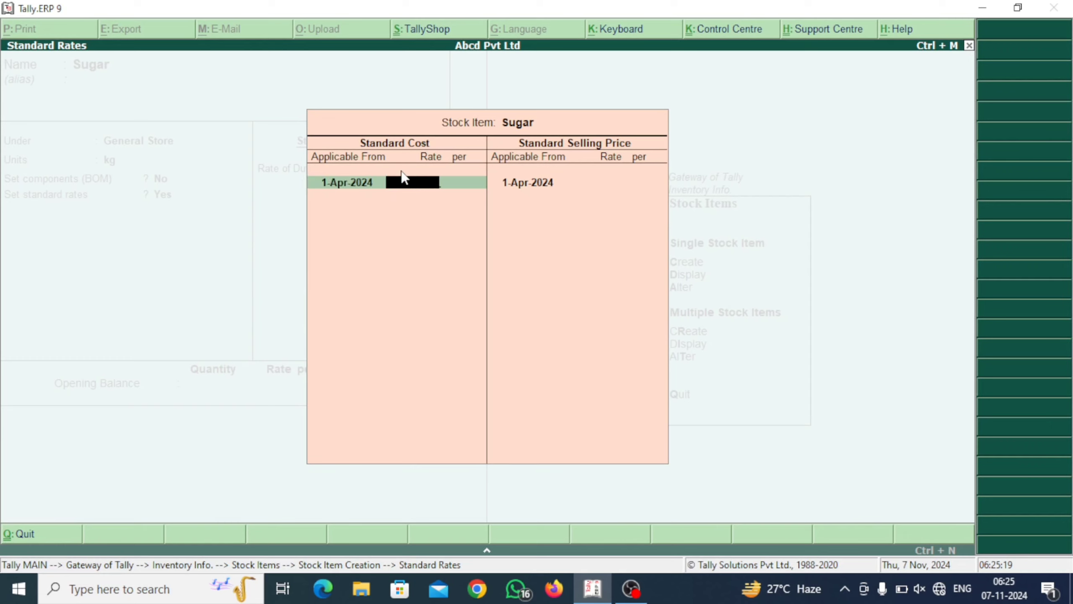
type("30")
key("Return")
key("Return")
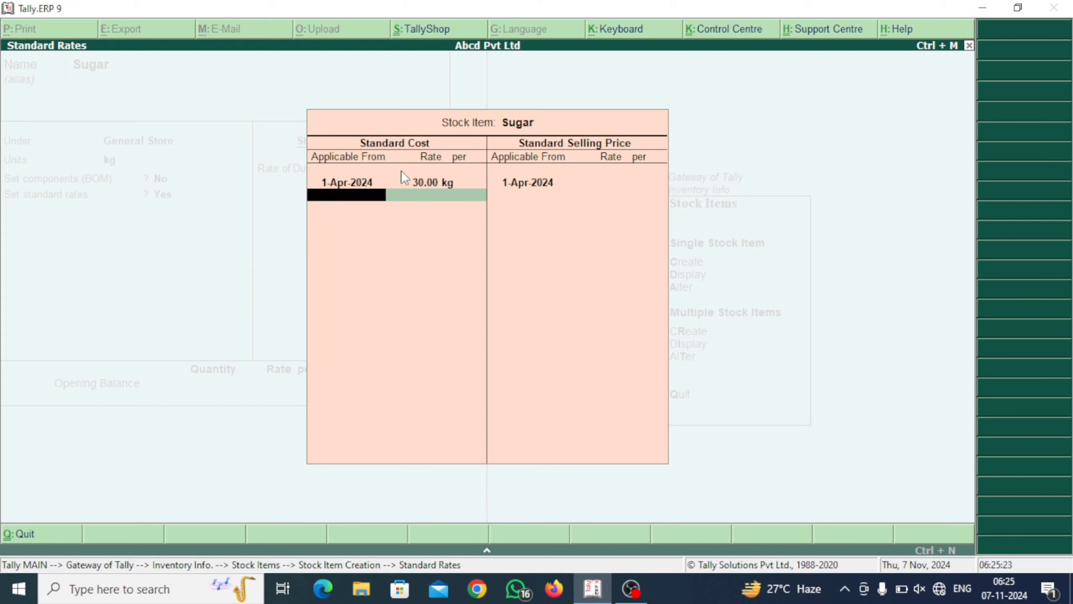
Set Sugar's standard selling price to 50 per kg from 1-Apr-2024 and save the stock item.
key("Return")
key("Return")
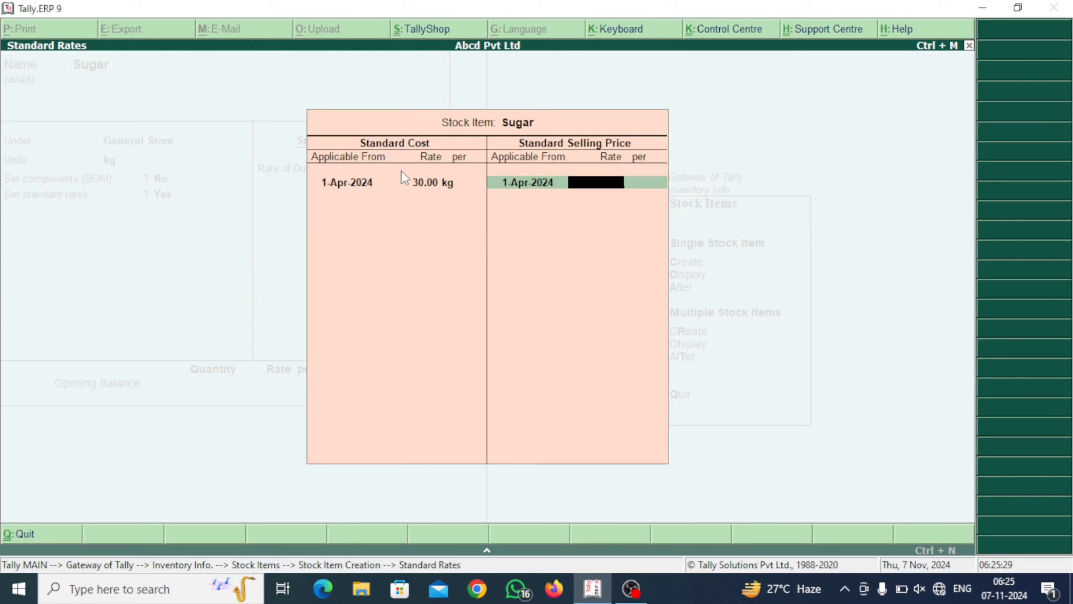
type("50")
key("Return")
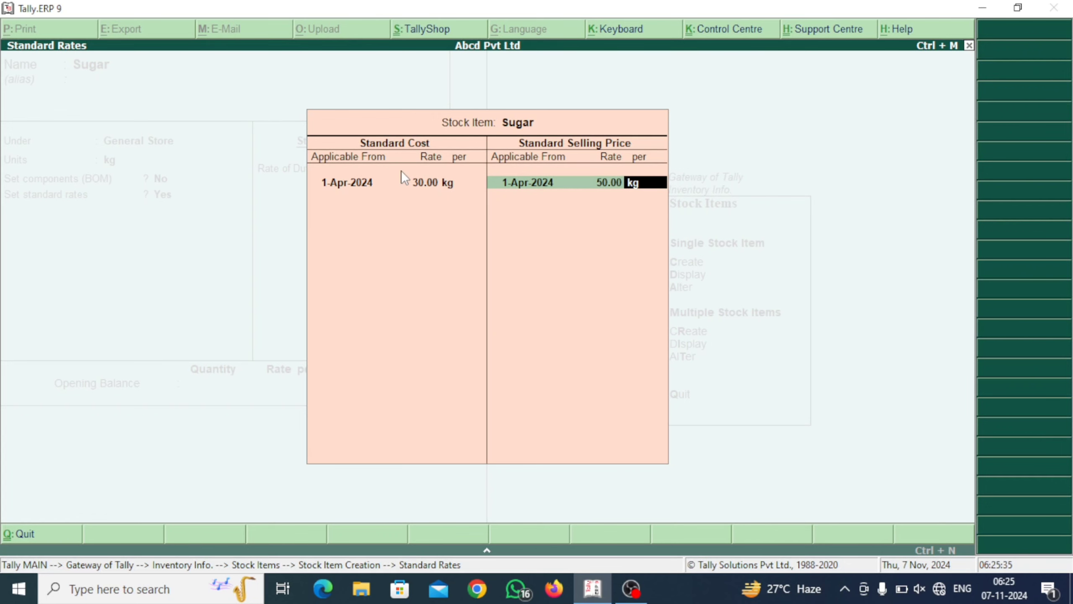
key("Return")
key("Return")
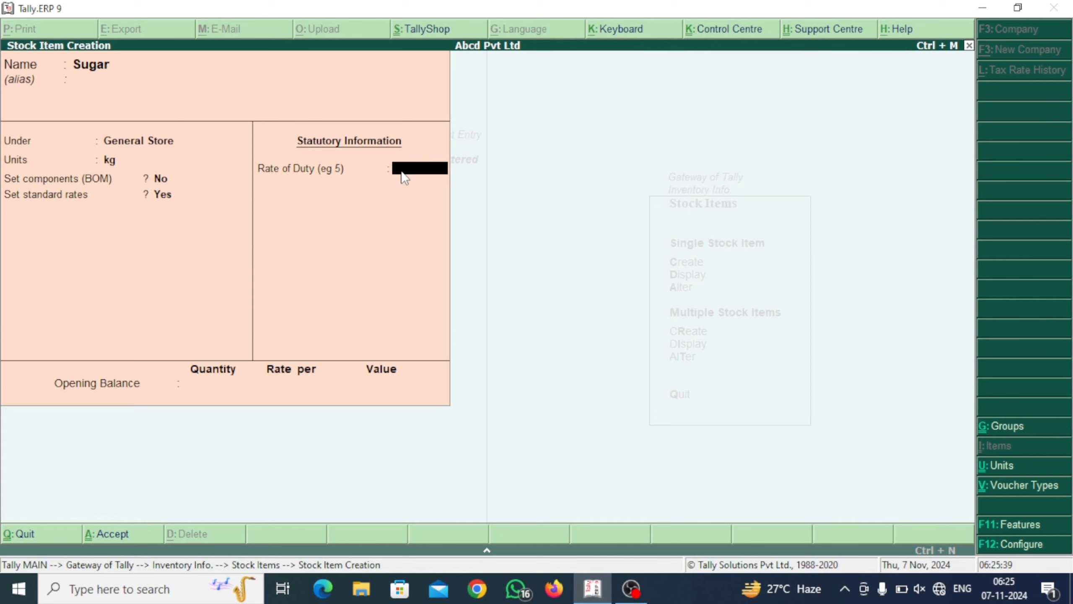
key("ctrl+a")
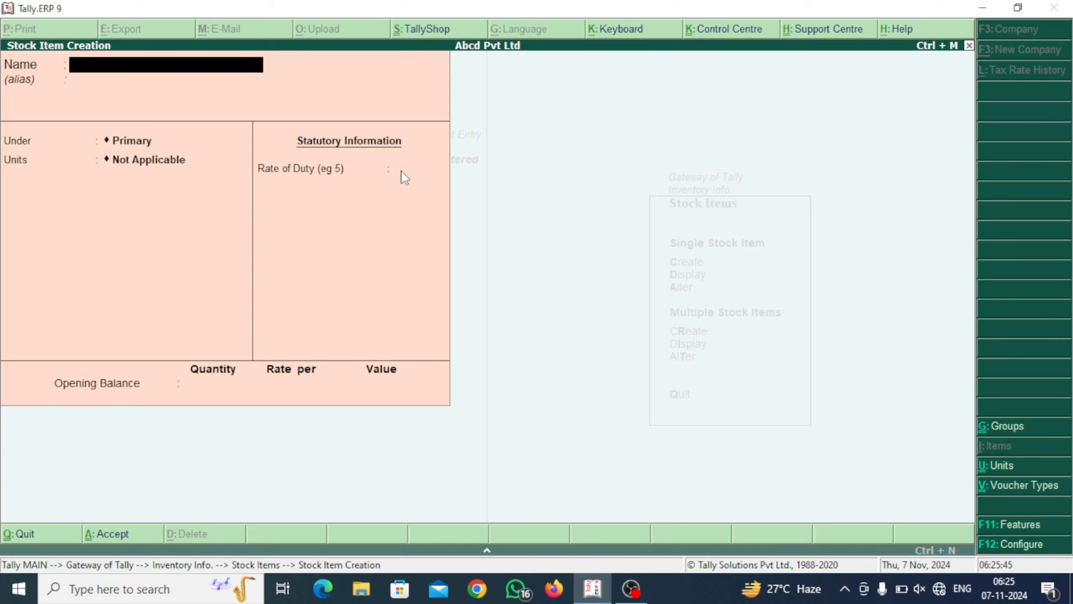
Start a new stock item named Oil with no alias.
type("O")
left_click(401, 170)
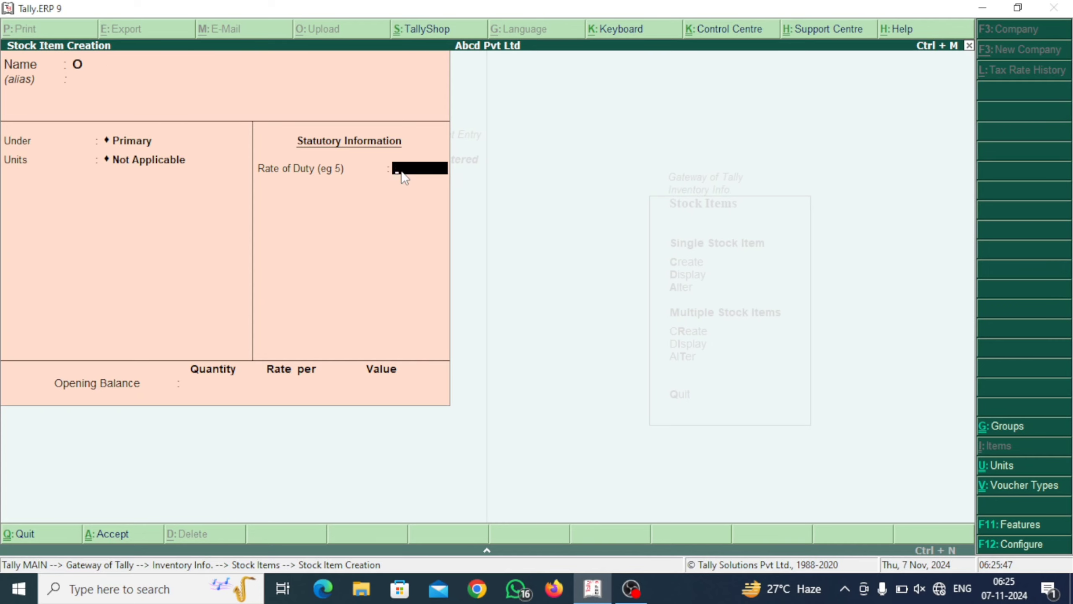
type("i")
key("BackSpace")
key("BackSpace")
key("BackSpace")
key("BackSpace")
key("BackSpace")
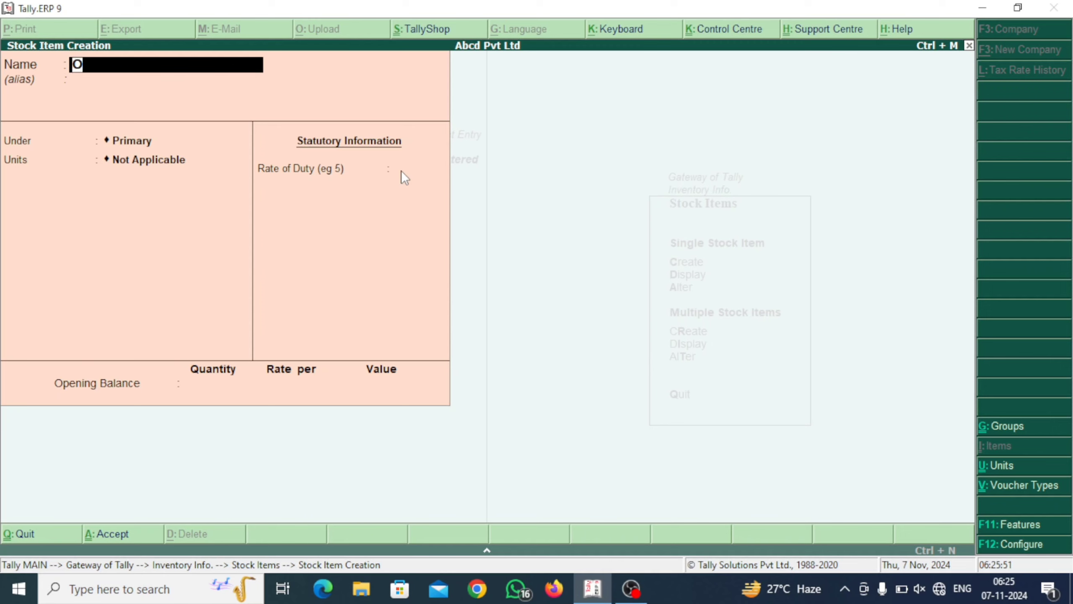
key("BackSpace")
type("il")
key("Return")
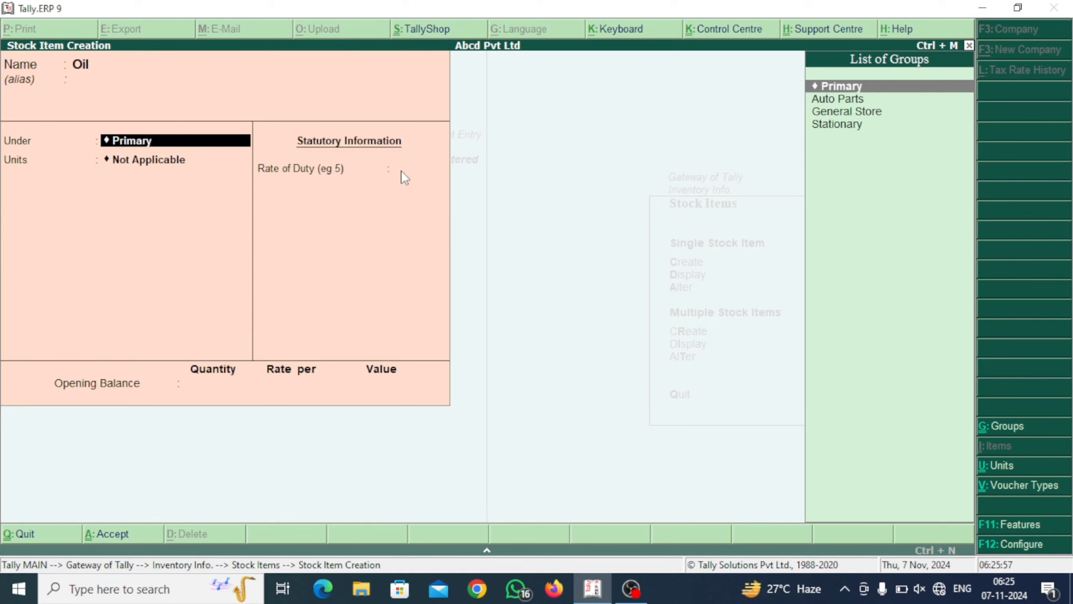
Place Oil under the General Store group and assign ml as its unit.
key("Down")
key("Down")
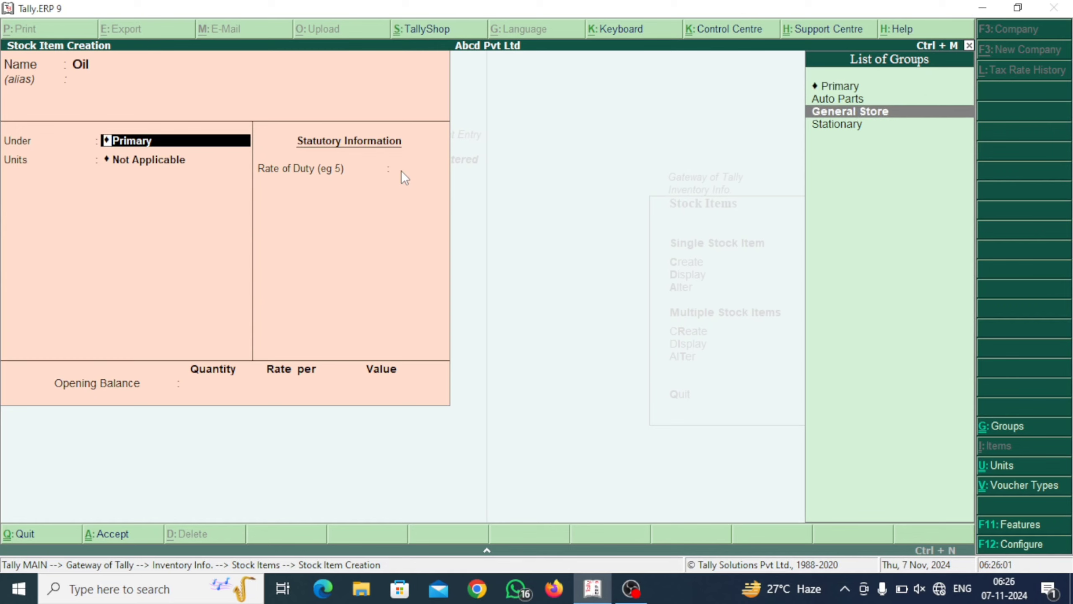
key("Return")
key("Down")
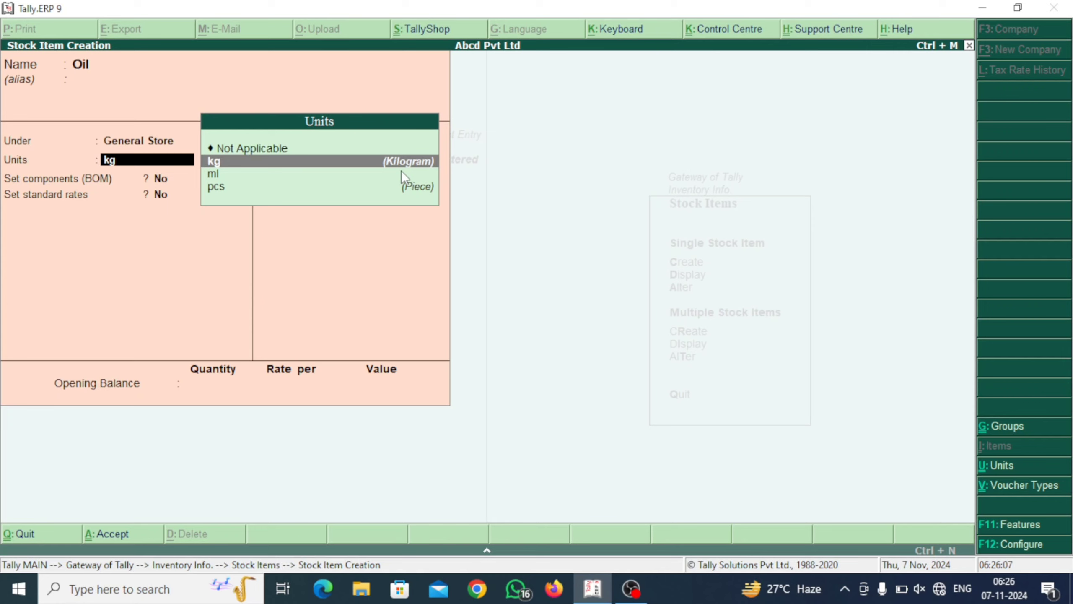
key("Down")
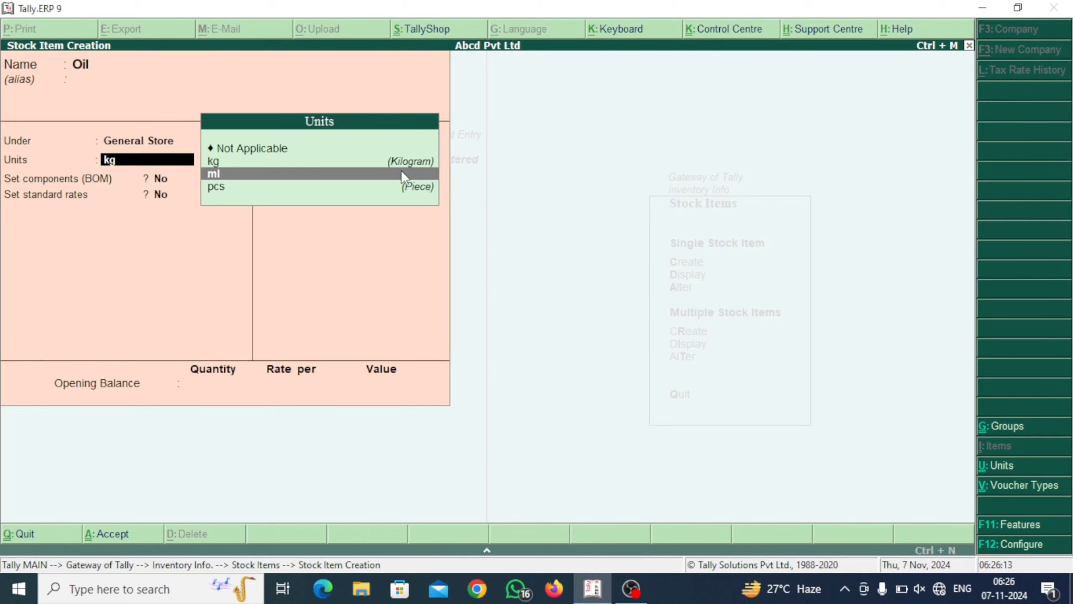
key("Return")
Turn on standard rates for Oil without components and set its standard cost to 25 per ml from 1-Apr-2024.
key("Return")
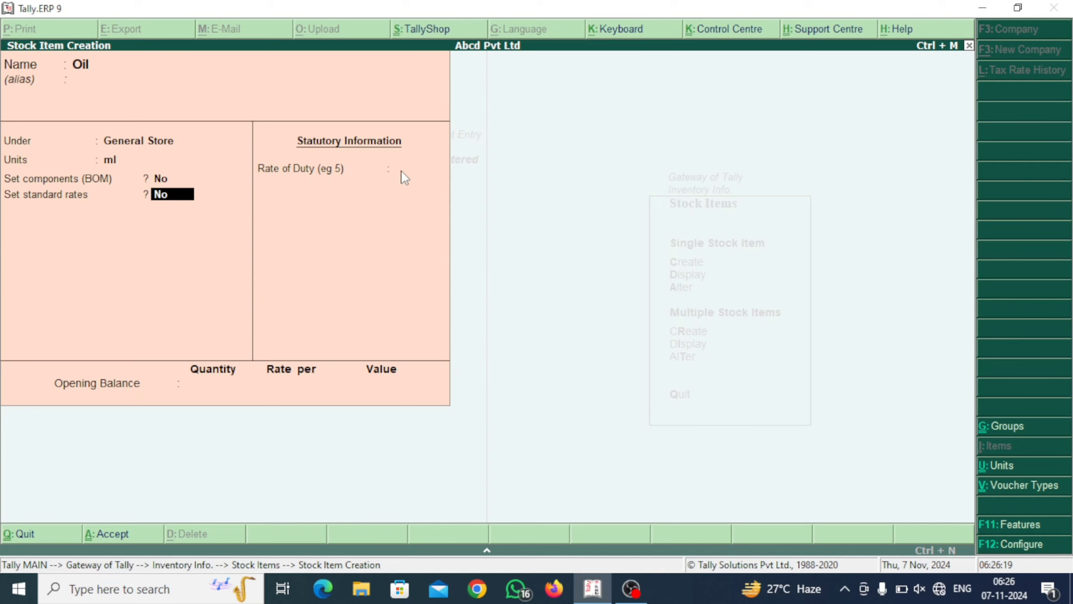
type("y")
key("Return")
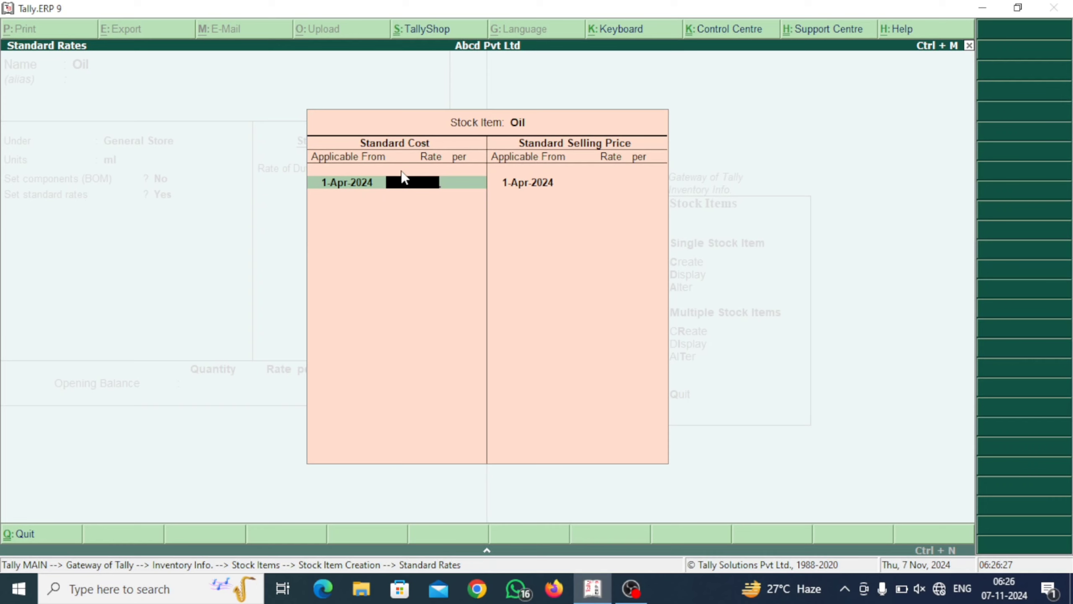
type("25.")
key("Return")
key("Return")
key("Return")
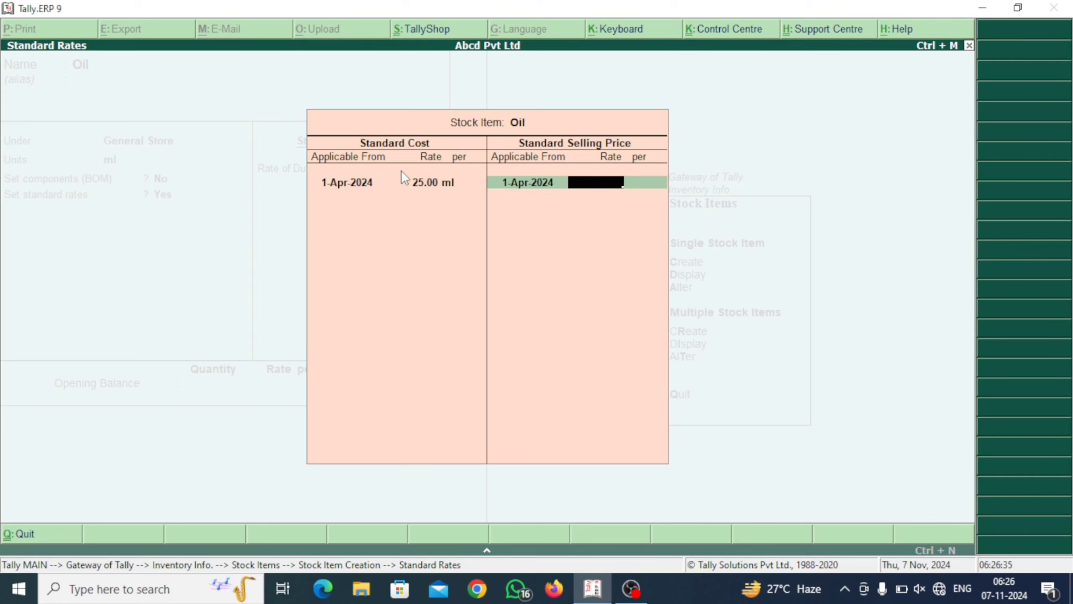
Set Oil's standard selling price to 50 per ml from 1-Apr-2024, leave the duty rate blank and save the item.
type("50")
key("Return")
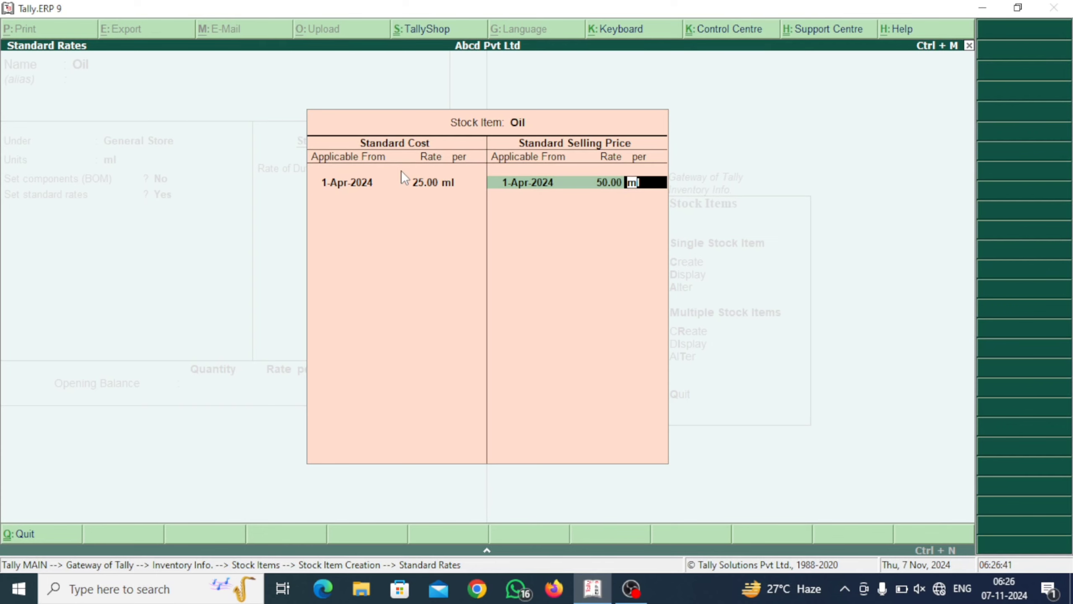
key("Return")
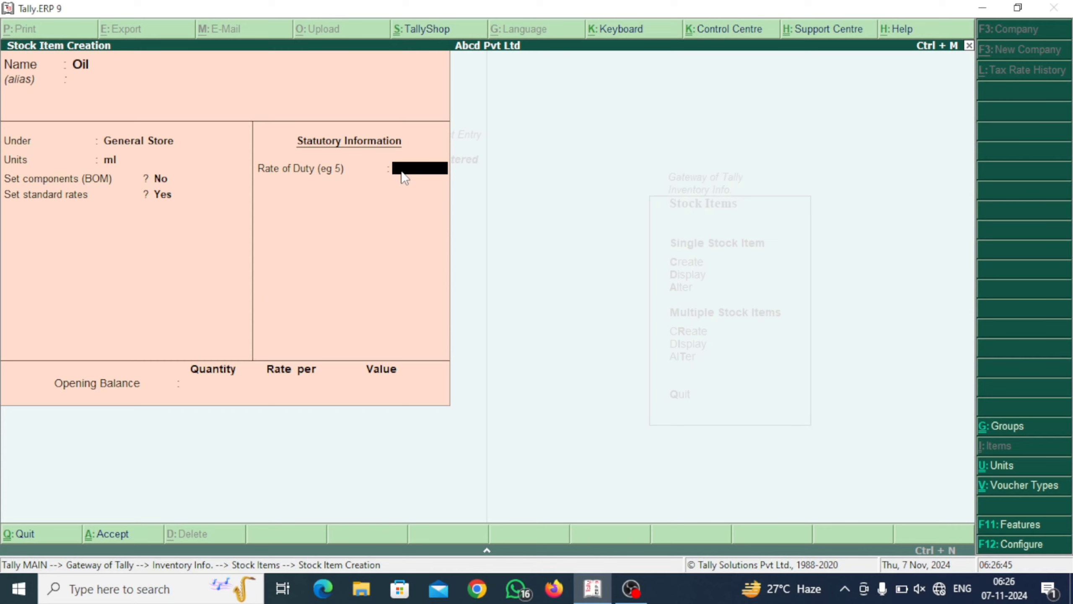
key("Return")
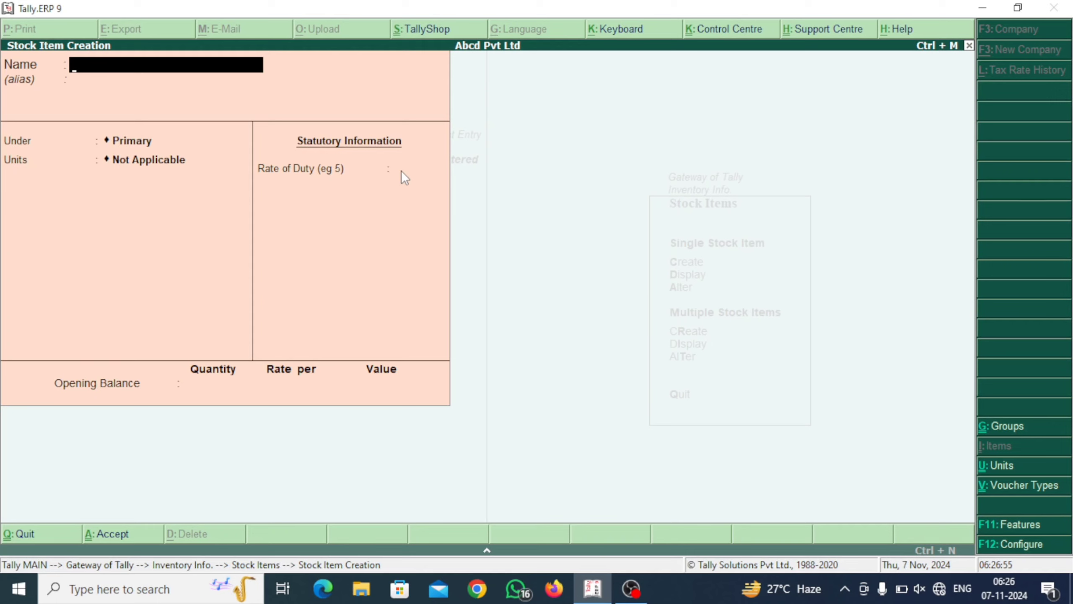
Start a stock item named Books with no alias, under the Stationary group with unit pcs.
type("Bookd")
key("BackSpace")
type("s")
key("Return")
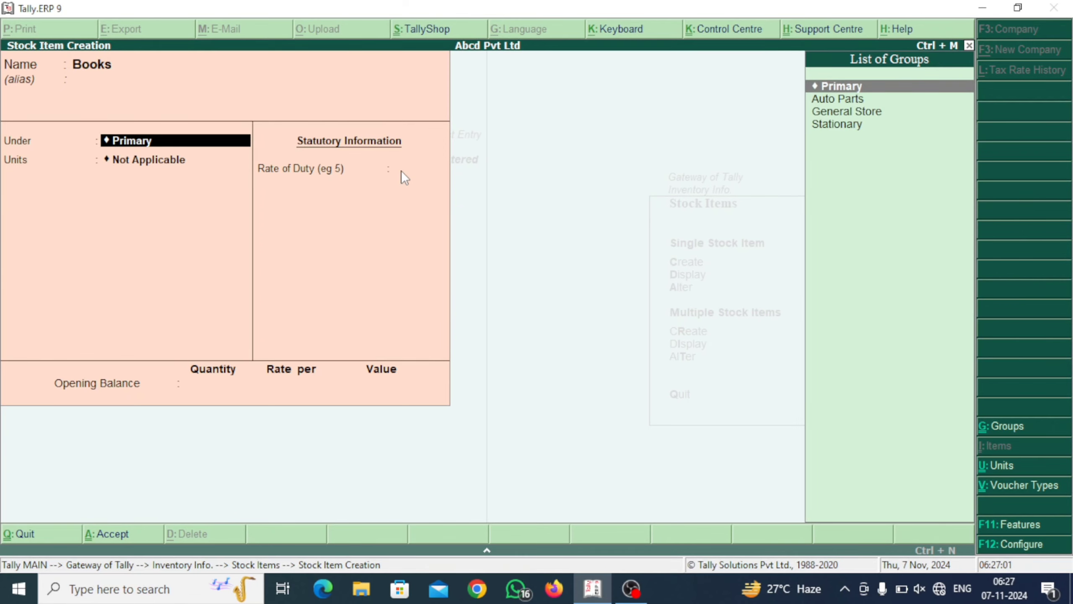
key("Down")
key("Down")
key("Down")
key("Return")
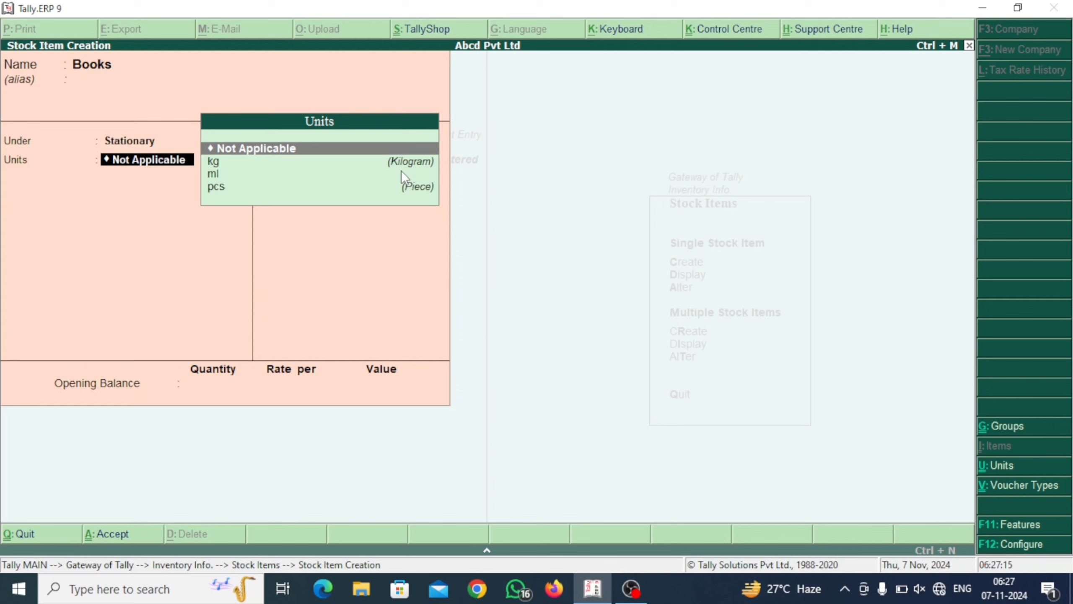
key("Down")
key("Down")
key("Down")
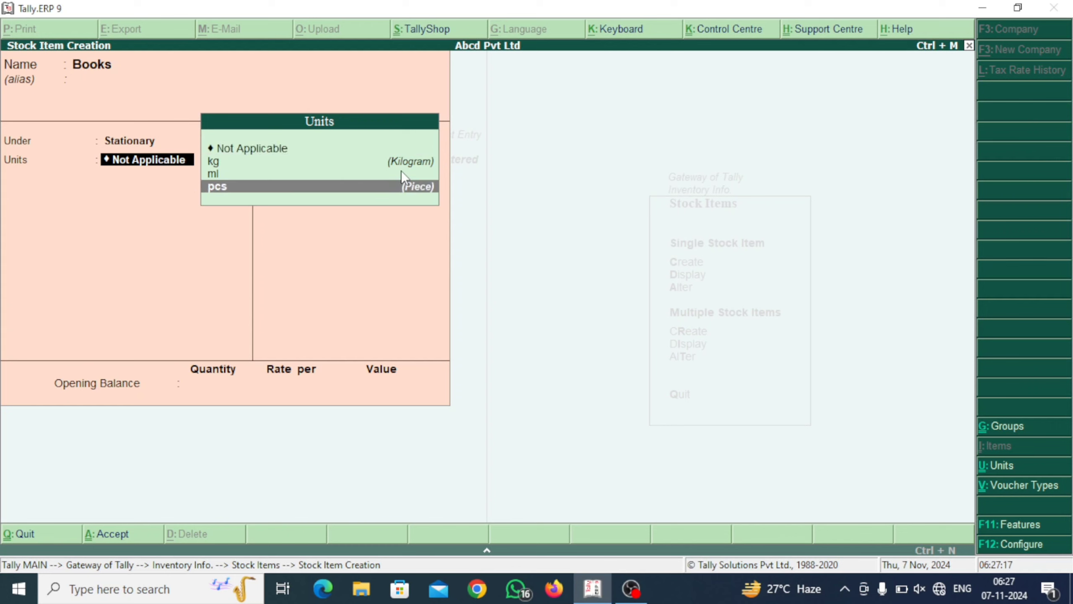
key("Return")
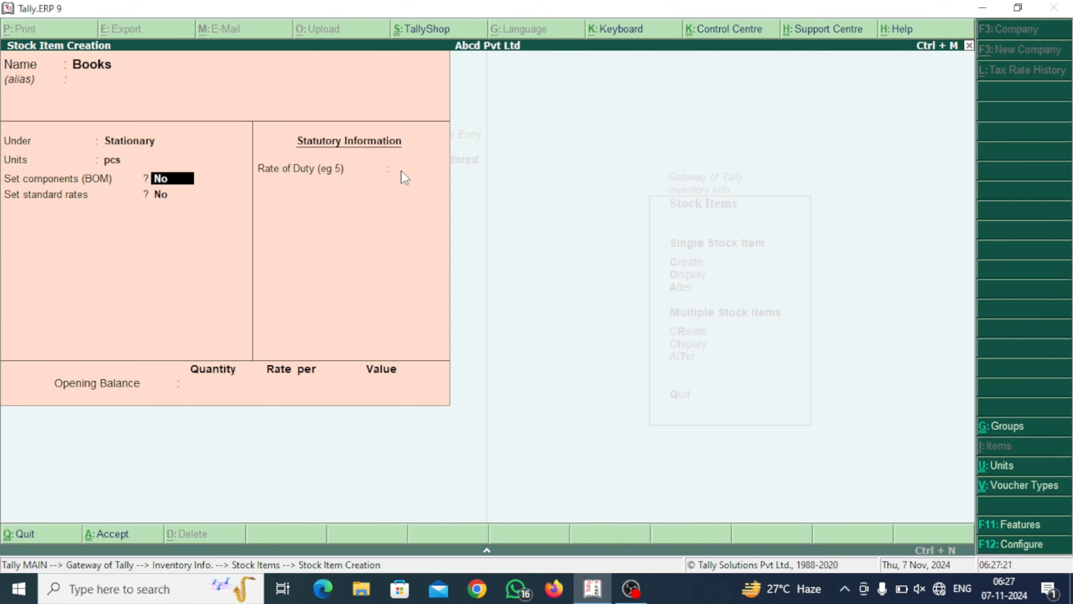
Turn on standard rates for Books without components and set its standard cost to 15 per pcs from 1-Apr-2024.
key("Return")
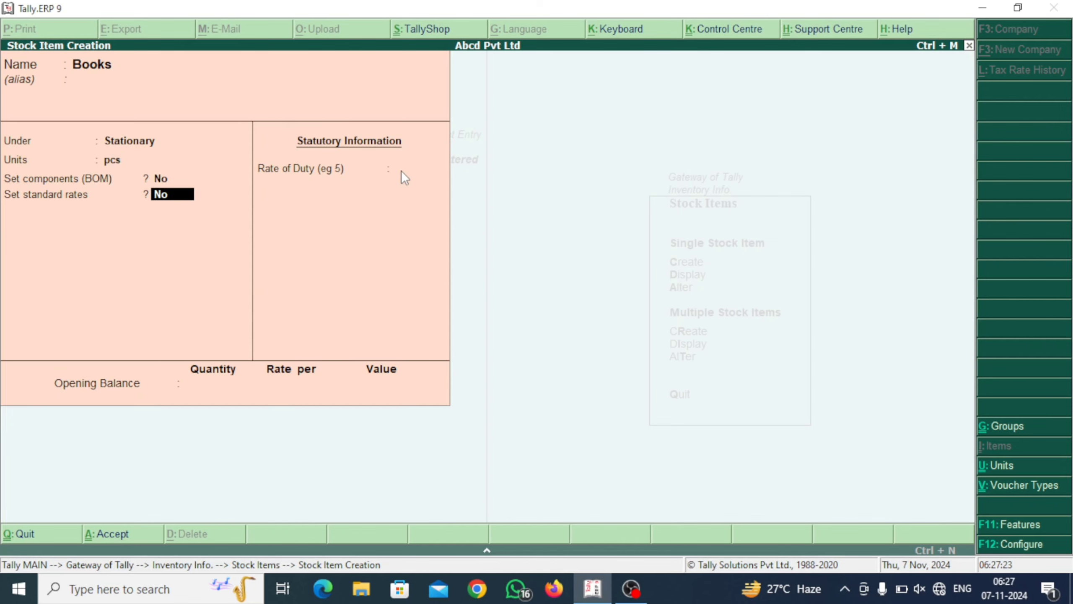
type("y")
key("Return")
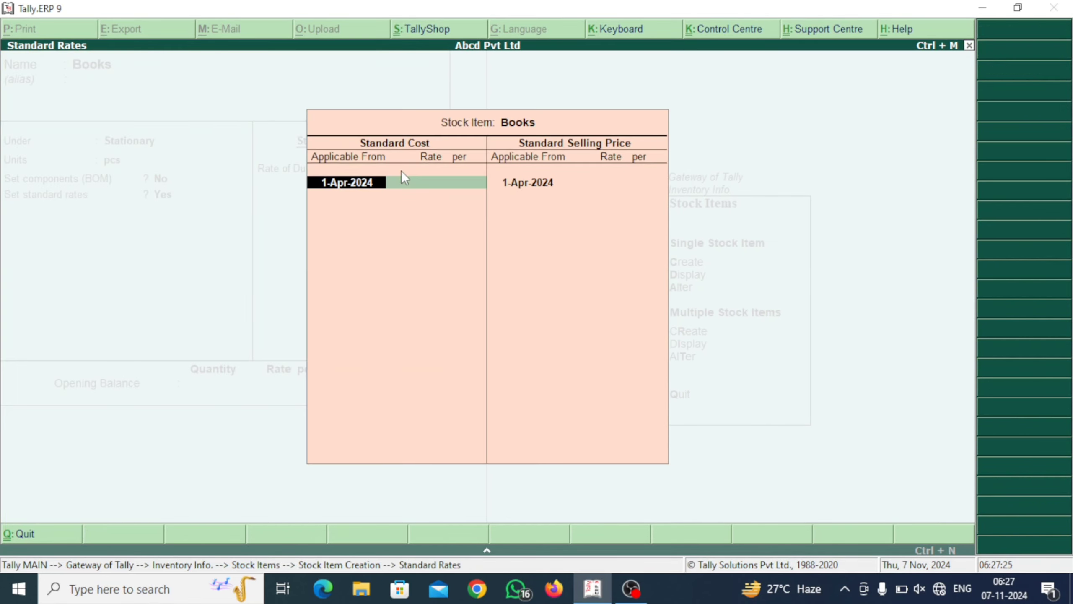
key("Return")
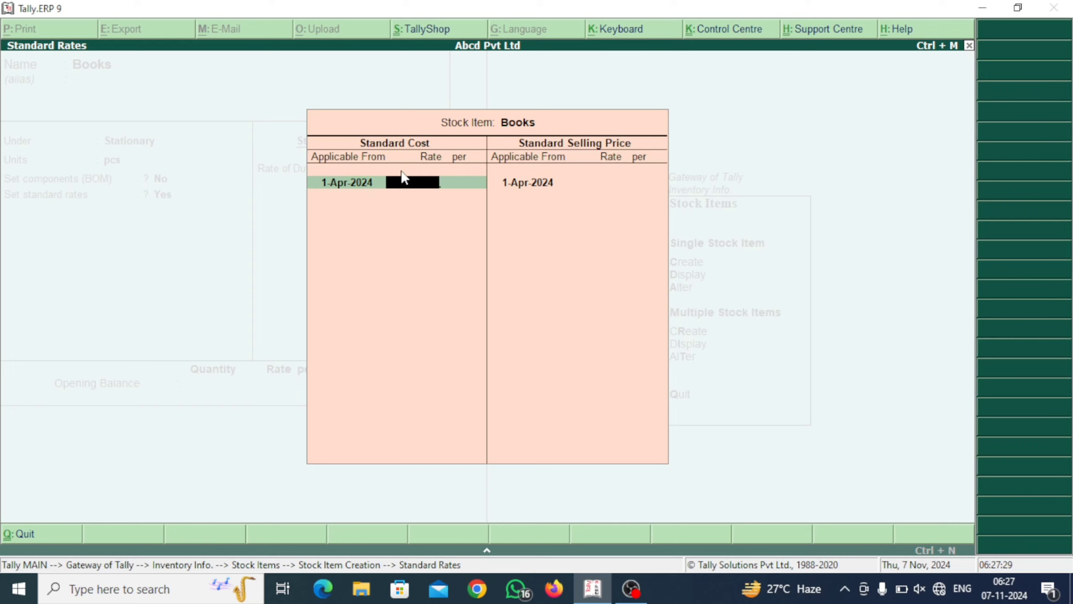
type("15")
key("Return")
key("Return")
key("Return")
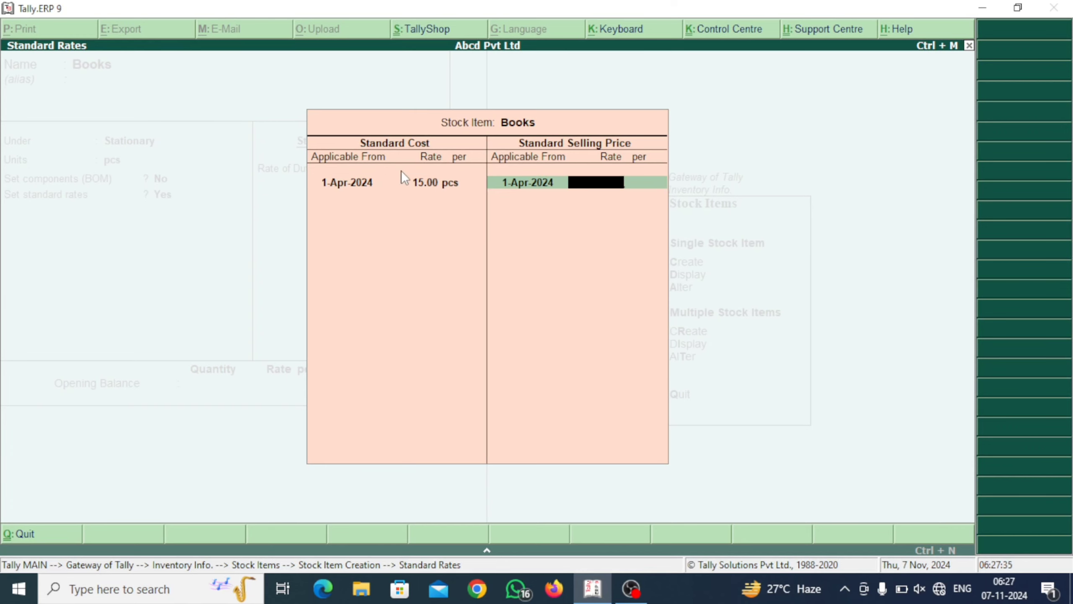
Set the standard selling price of Books to 20 per pcs from 1-Apr-2024 and save the stock item.
type("20")
key("Return")
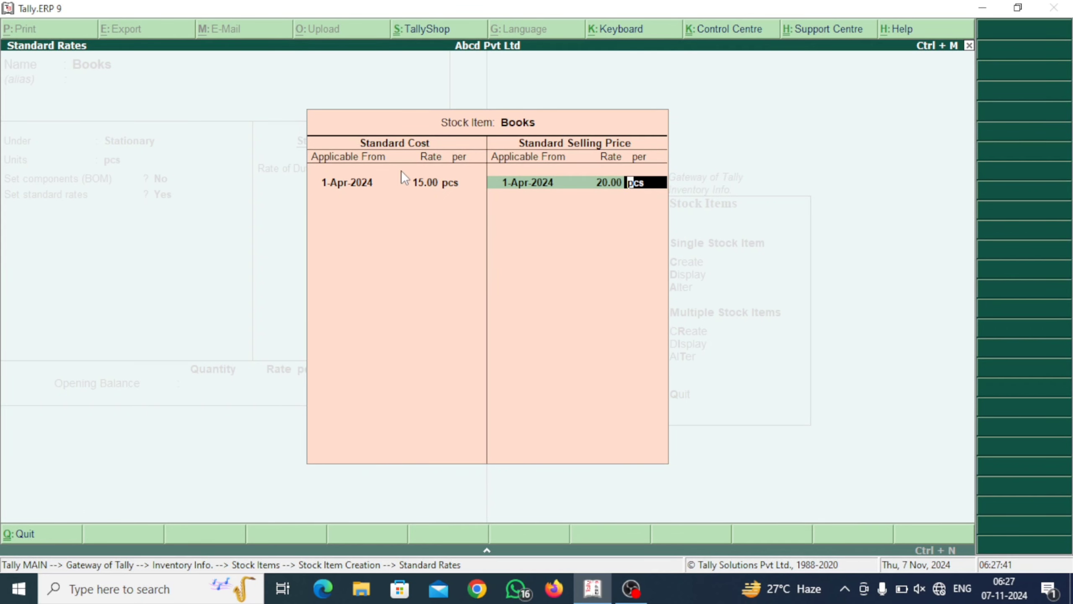
key("Return")
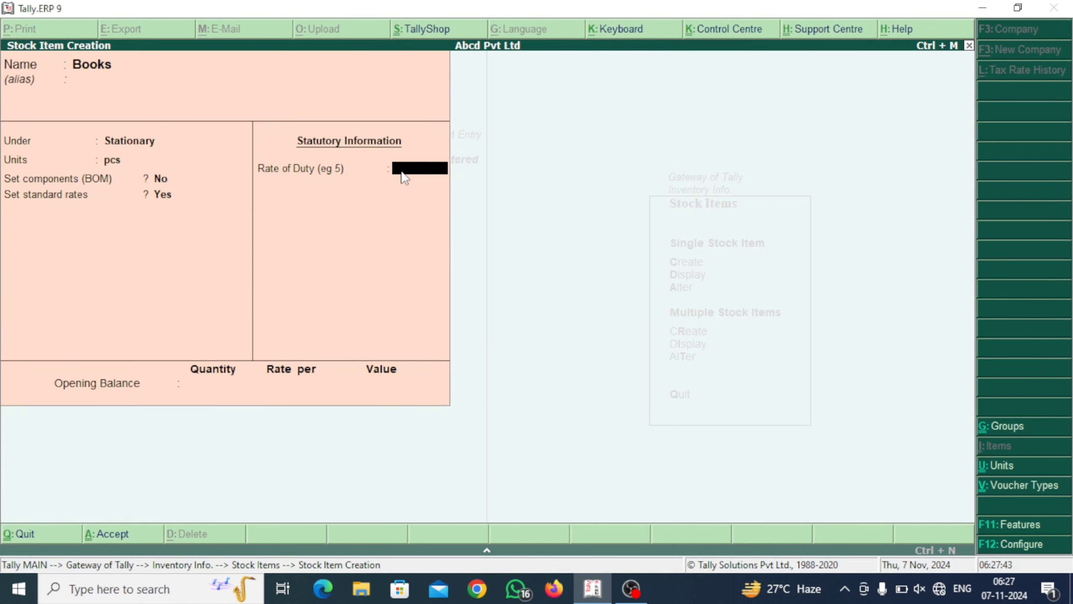
key("ctrl+a")
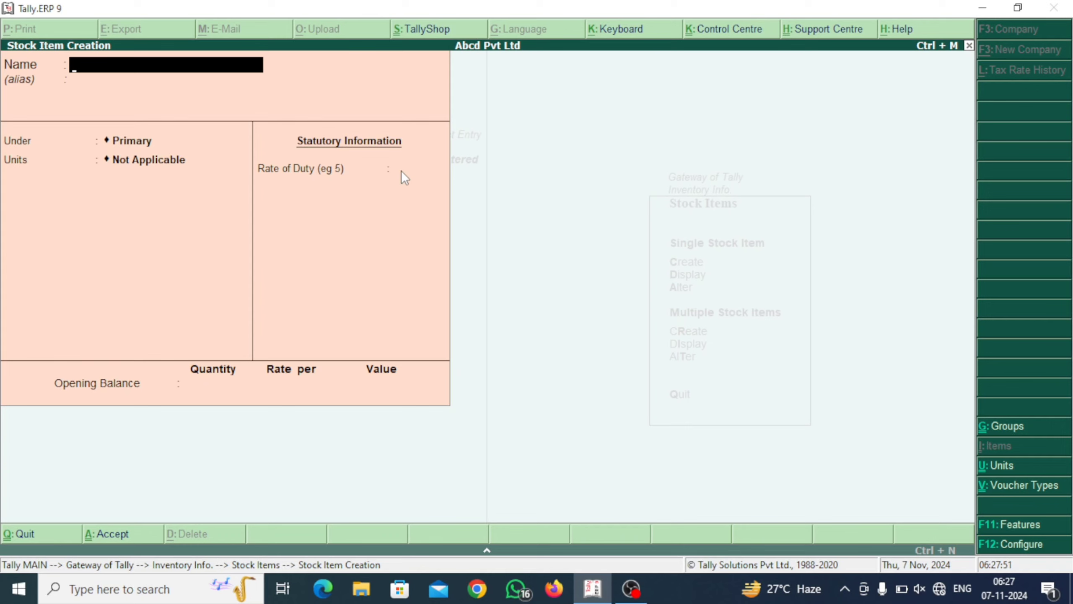
Start a stock item named Pen with no alias, under the Stationary group with unit pcs.
type("Pen")
key("Return")
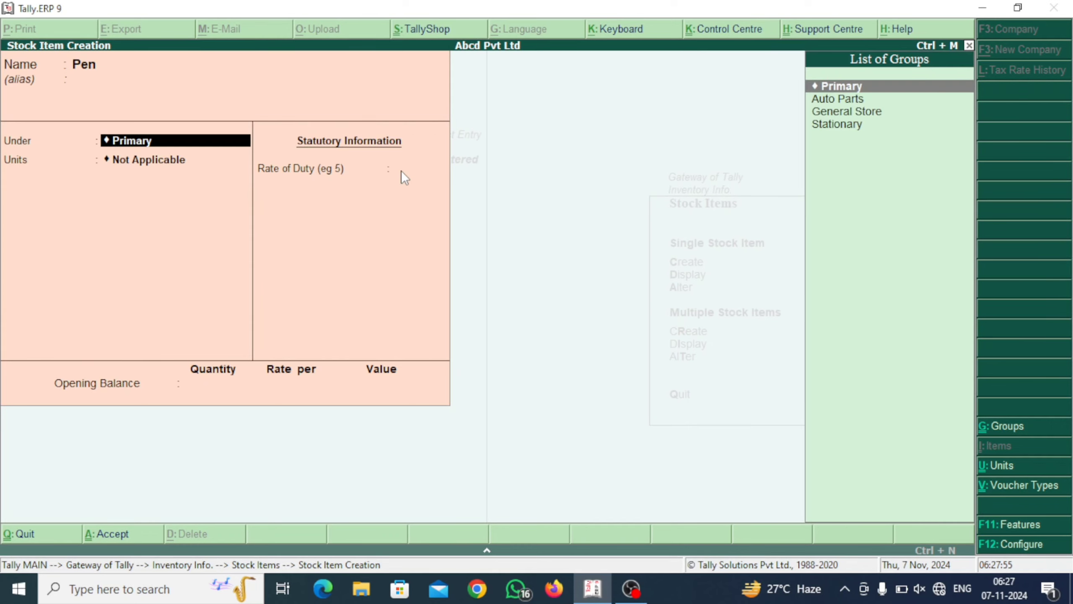
key("Down")
key("Down")
key("Down")
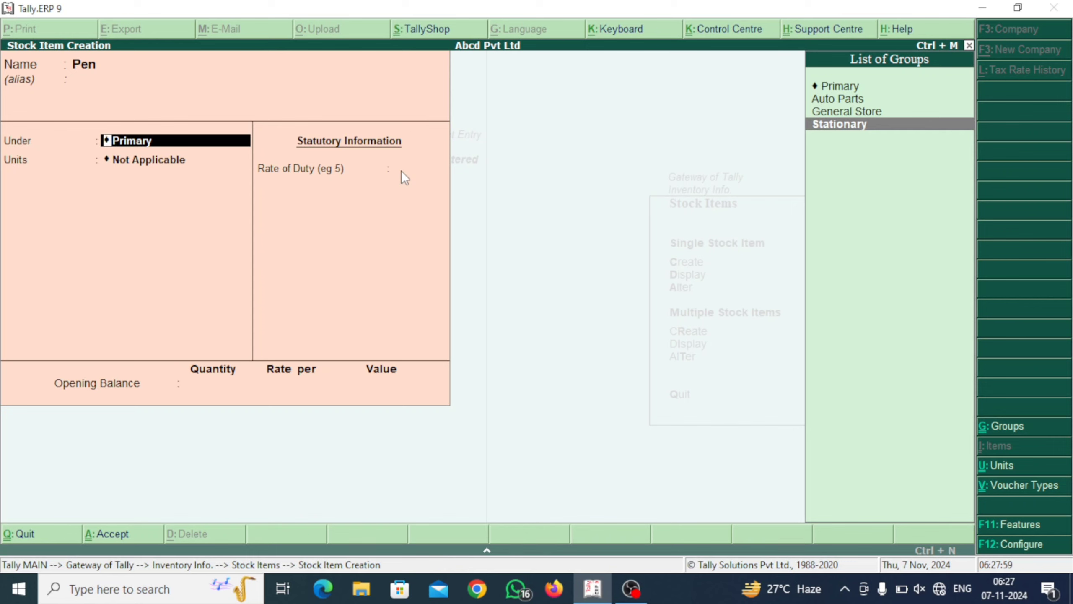
key("Return")
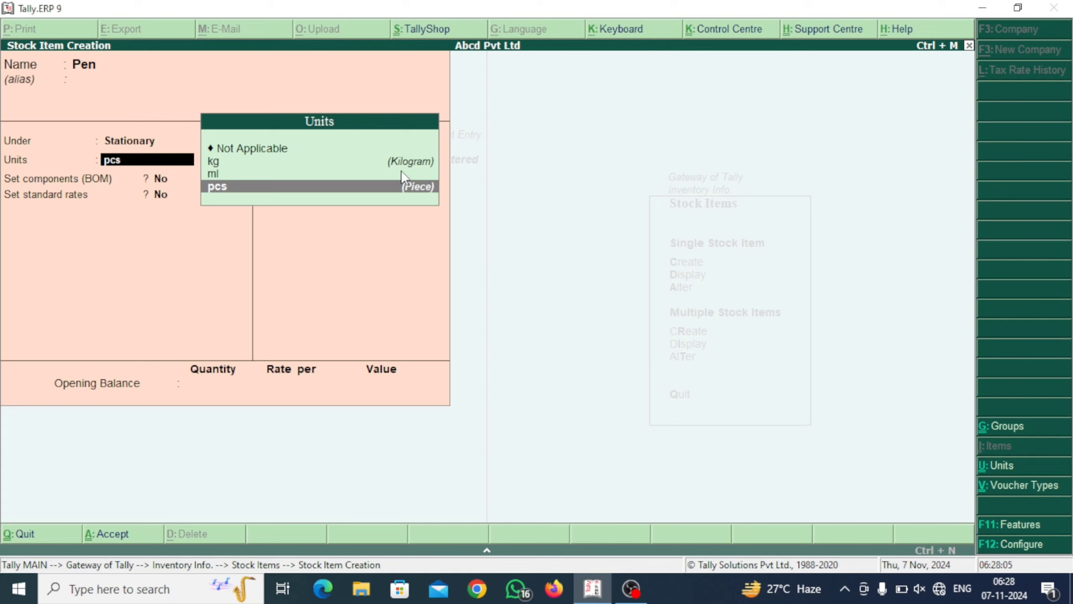
key("Return")
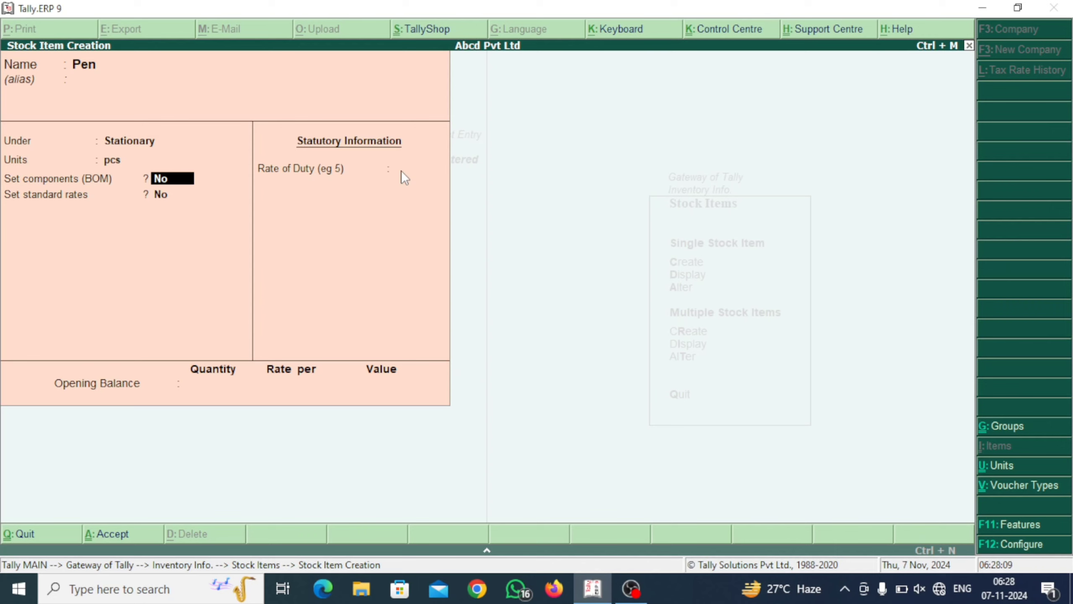
Turn on standard rates for Pen without components and set its standard cost to 10 per pcs from 1-Apr-2024.
key("Return")
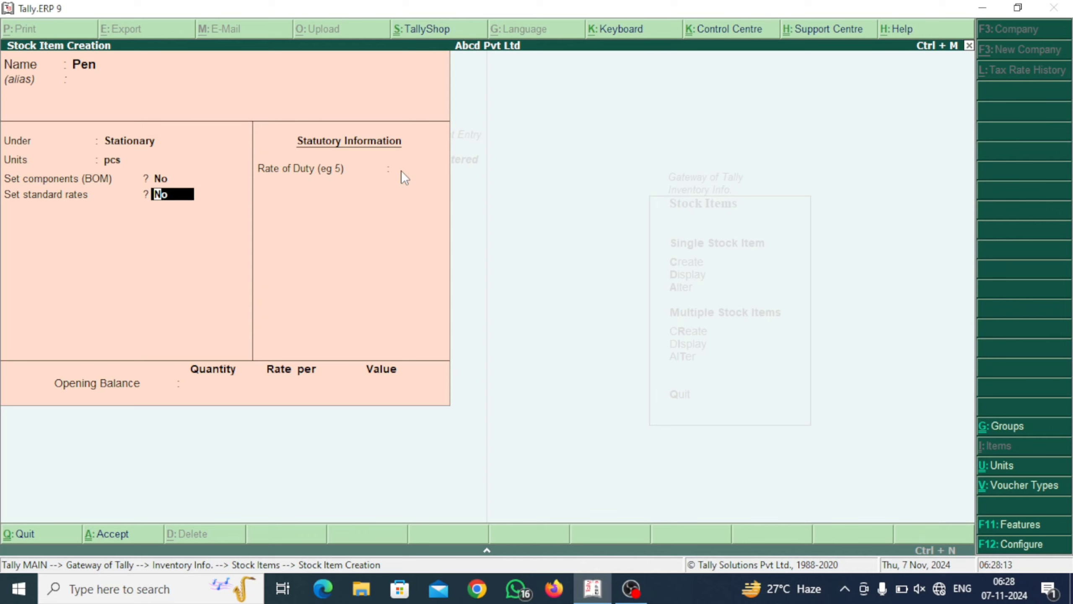
type("y")
key("Return")
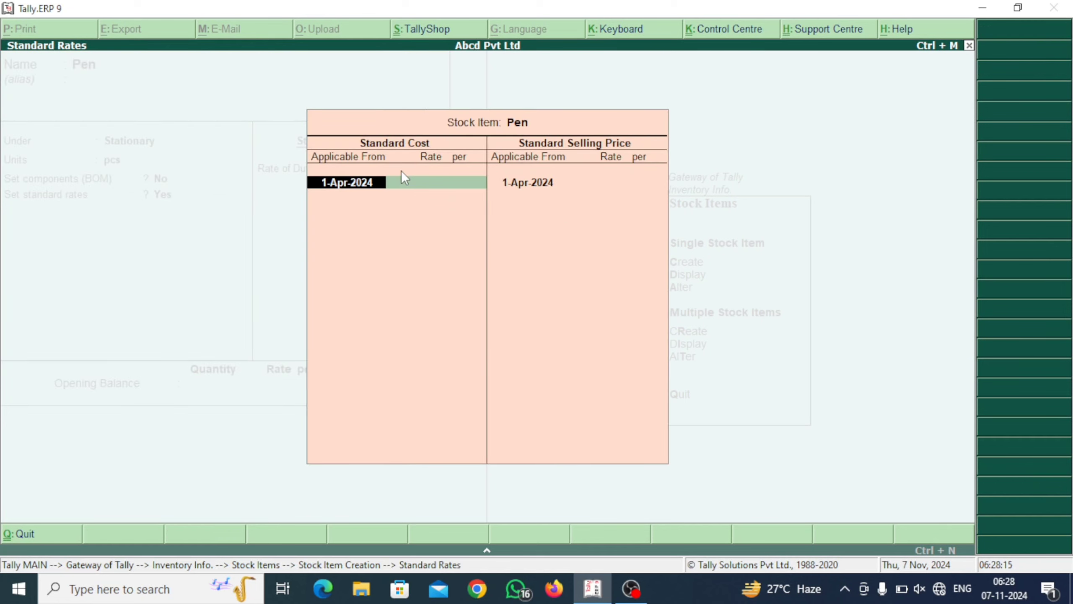
key("Return")
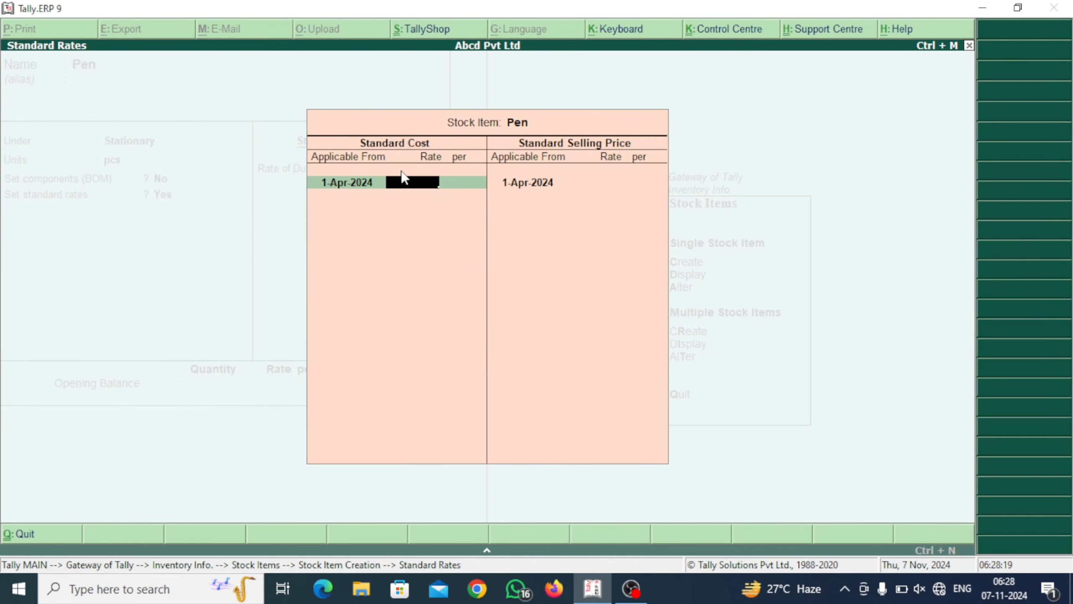
type("10")
key("Return")
key("Return")
key("Return")
key("Return")
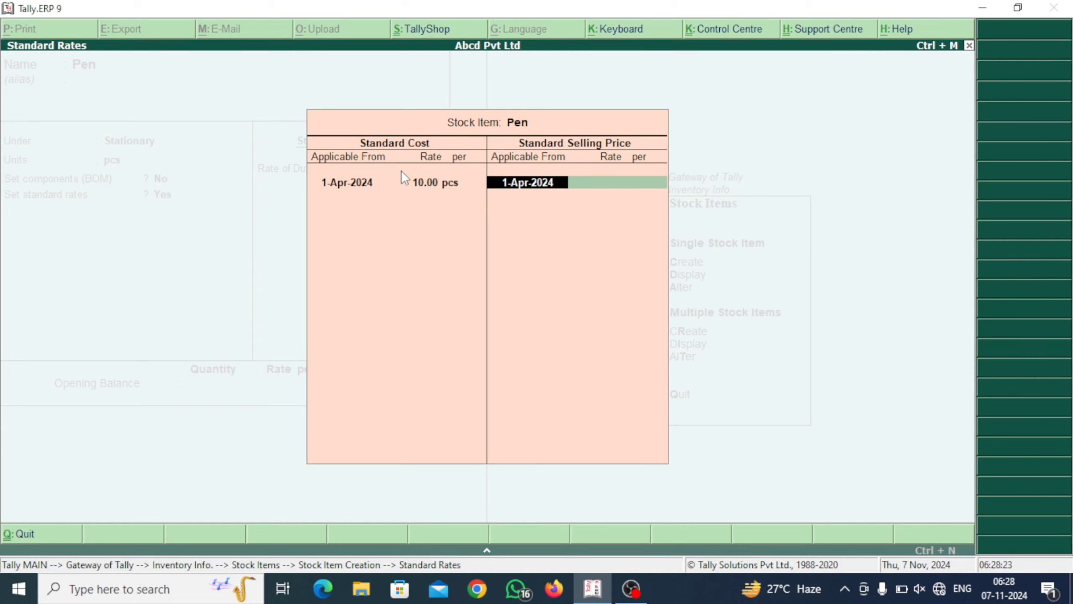
Set Pen's standard selling price to 15 per pcs from 1-Apr-2024 and save the stock item.
type("15")
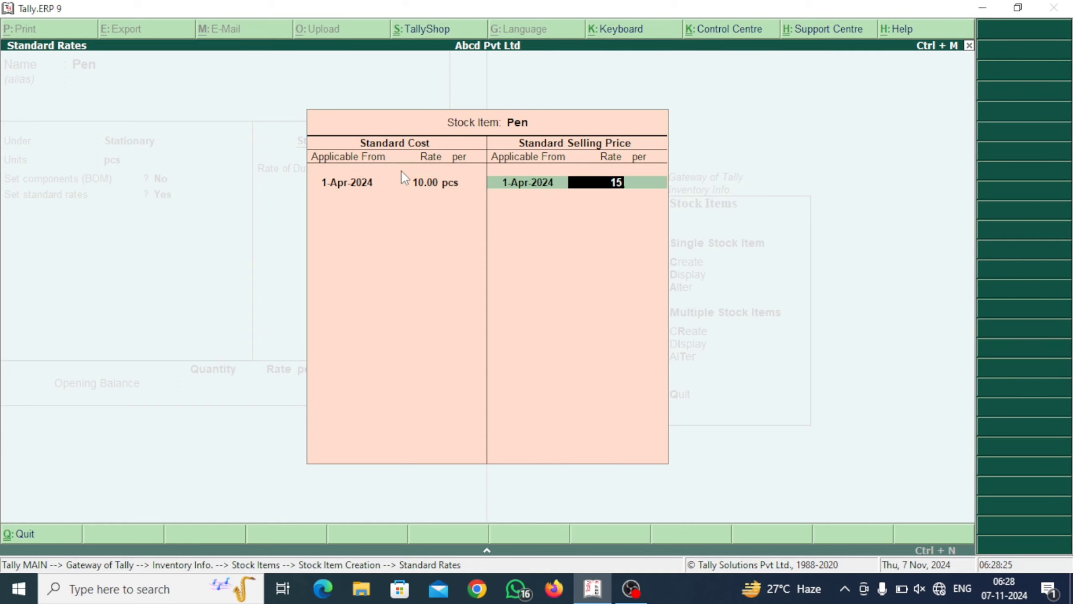
key("Return")
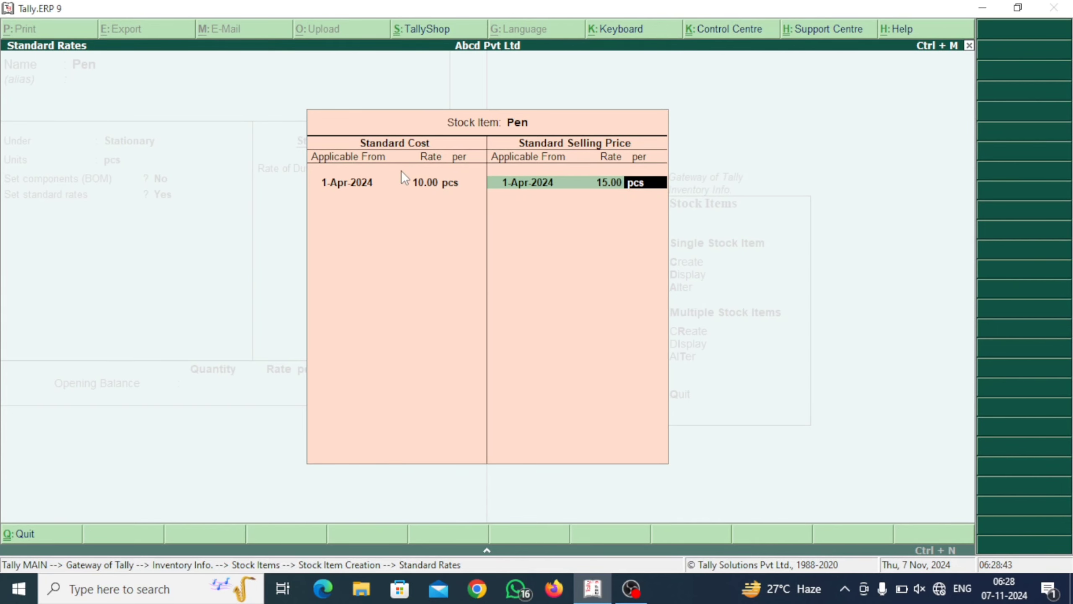
key("Return")
key("Return")
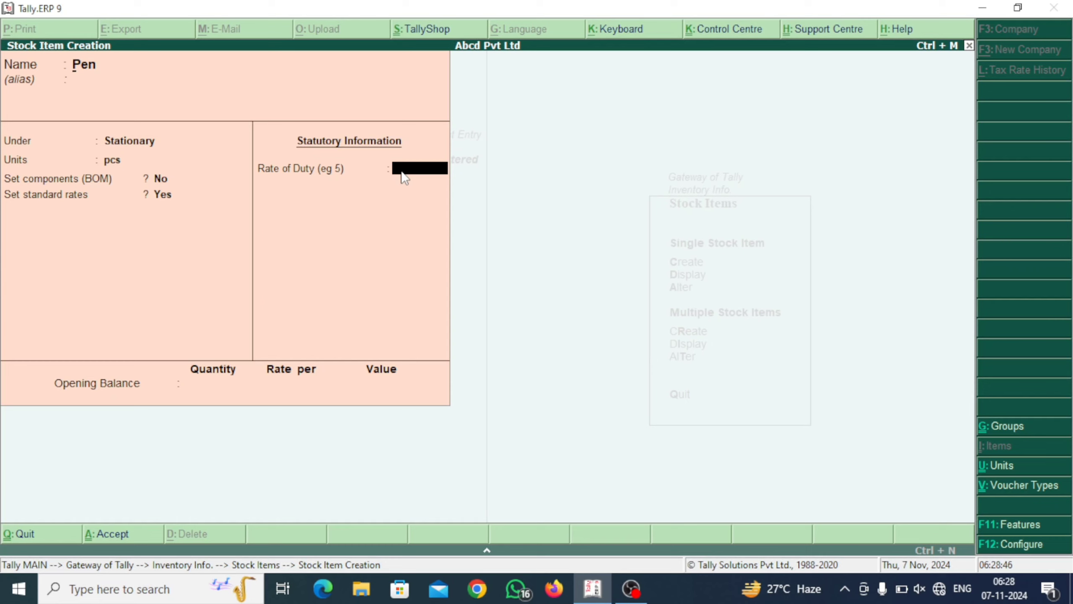
key("ctrl+a")
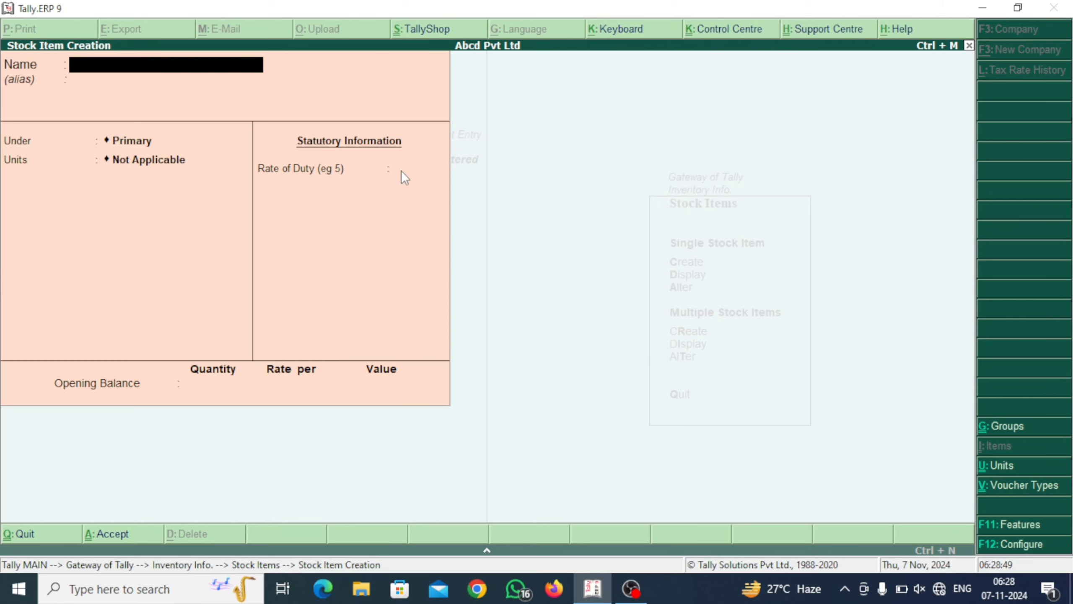
Quit the blank stock item creation form and return to the inventory masters.
key("Escape")
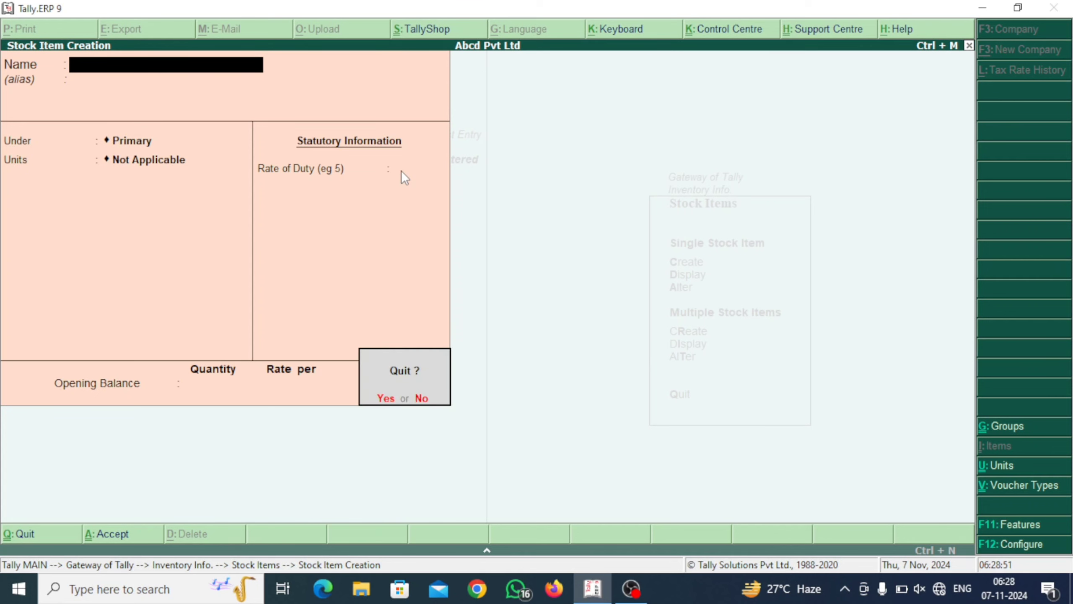
key("y")
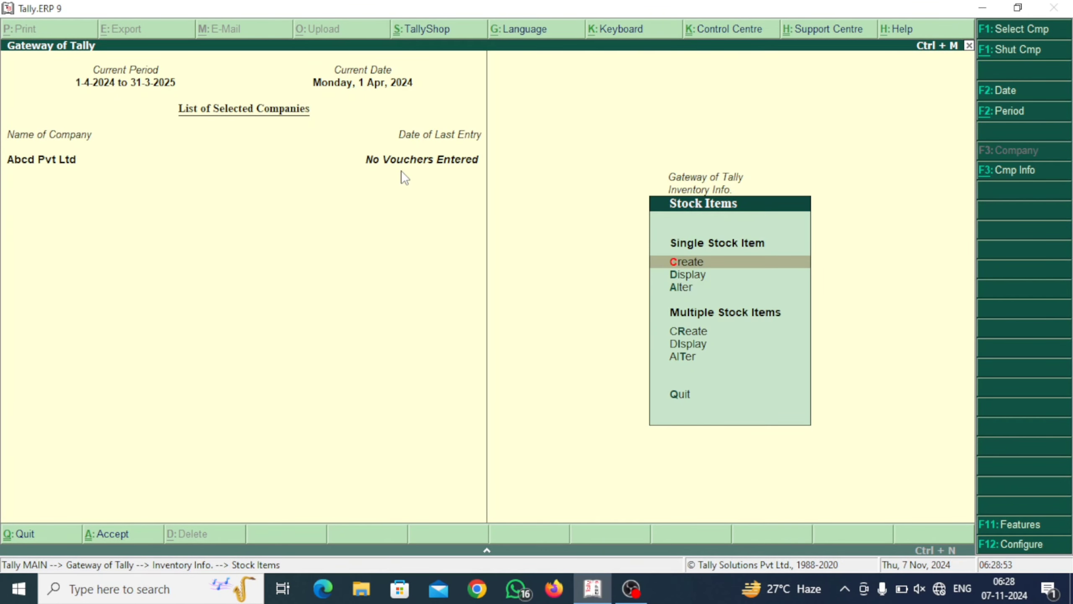
key("Escape")
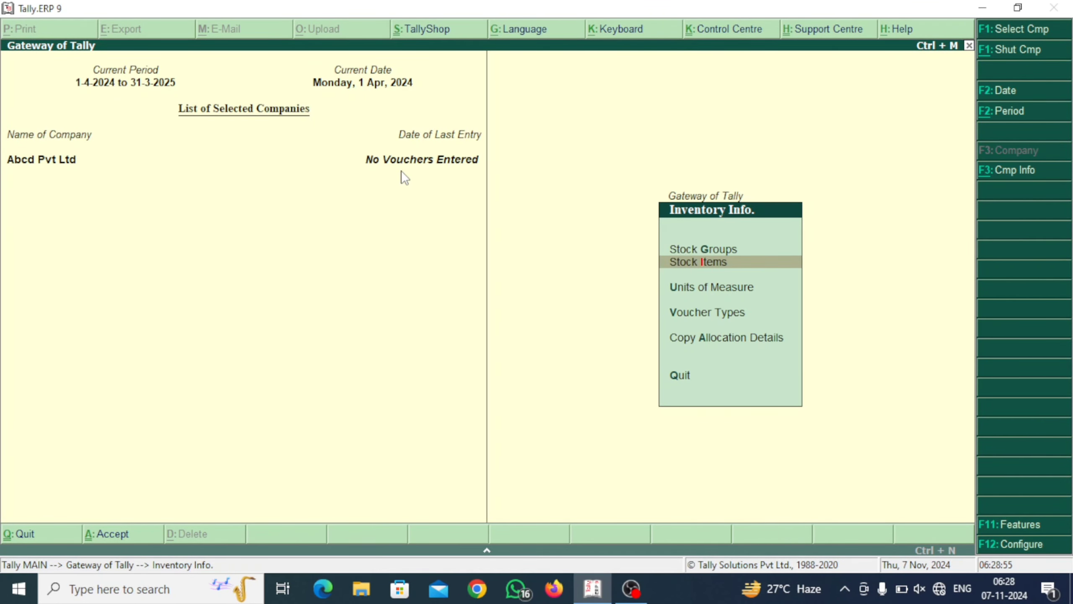
key("Up")
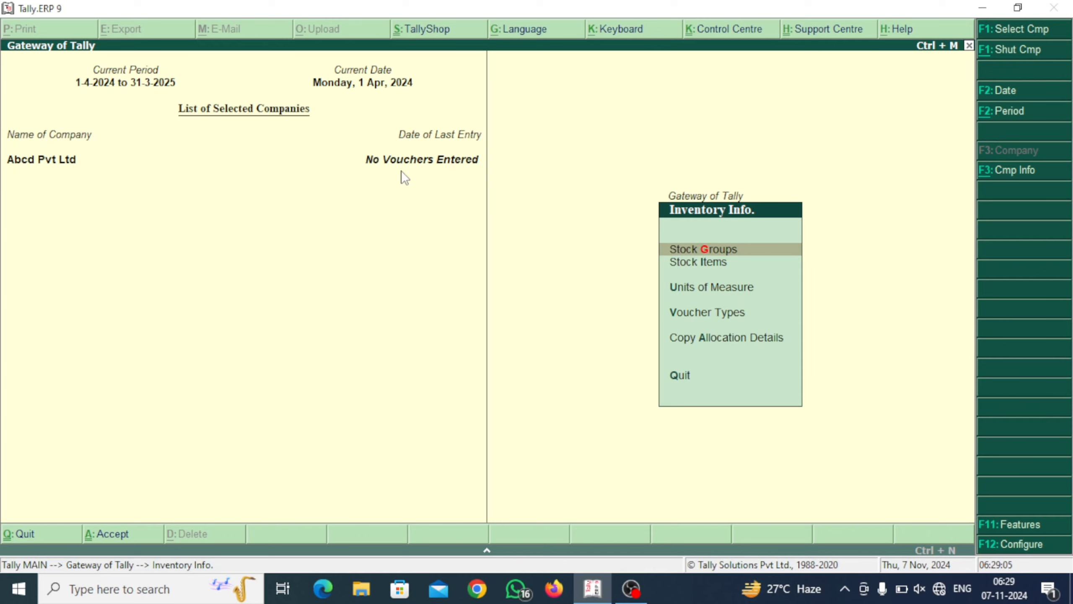
key("Down")
key("Down")
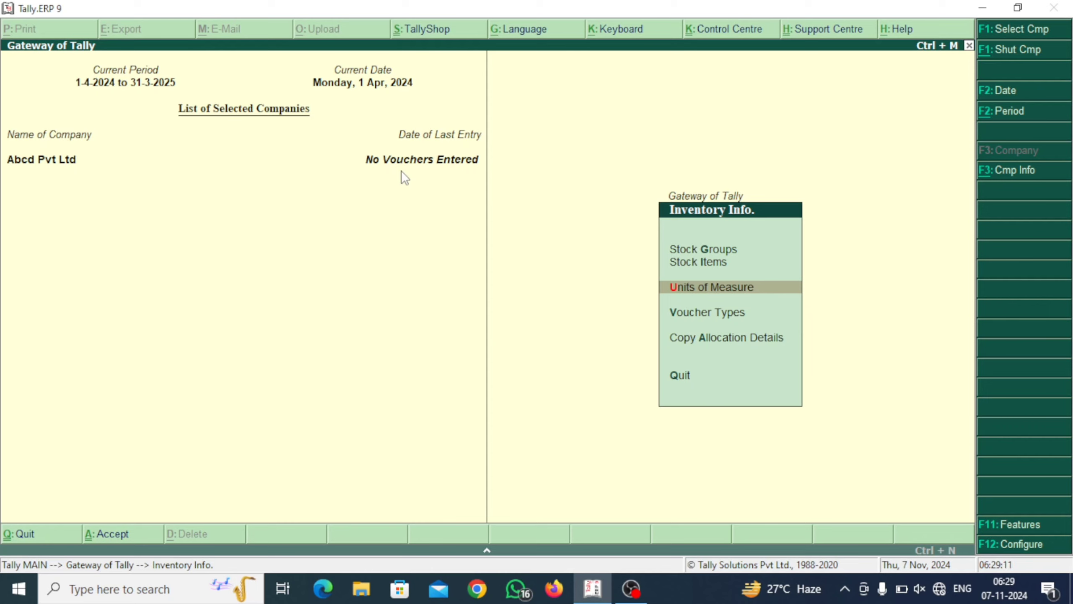
key("Up")
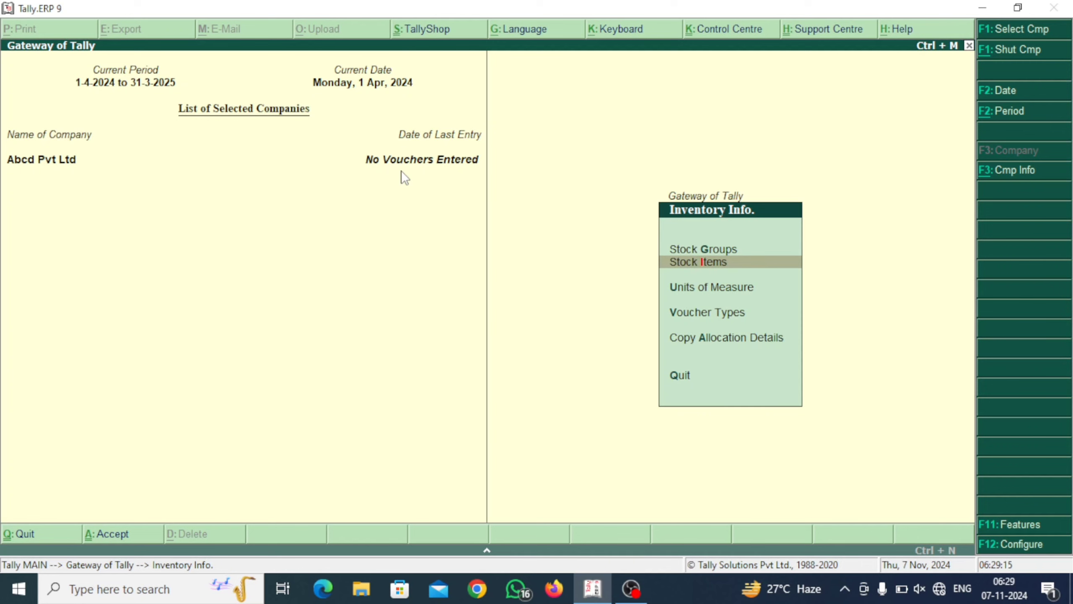
Look through the list of stock items available for display, then return to the Gateway of Tally.
key("Return")
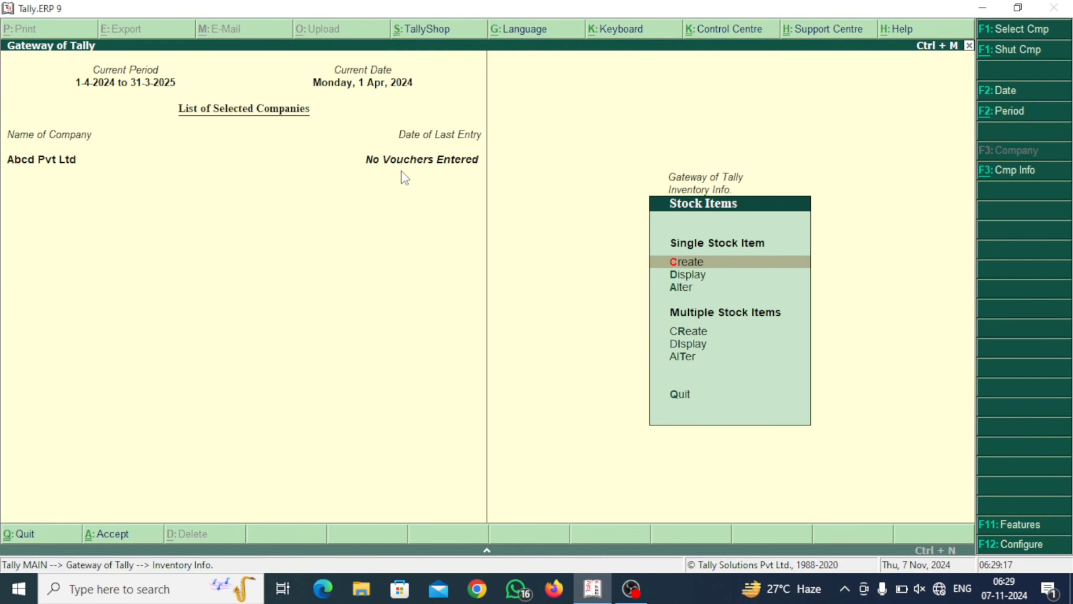
key("Down")
key("Return")
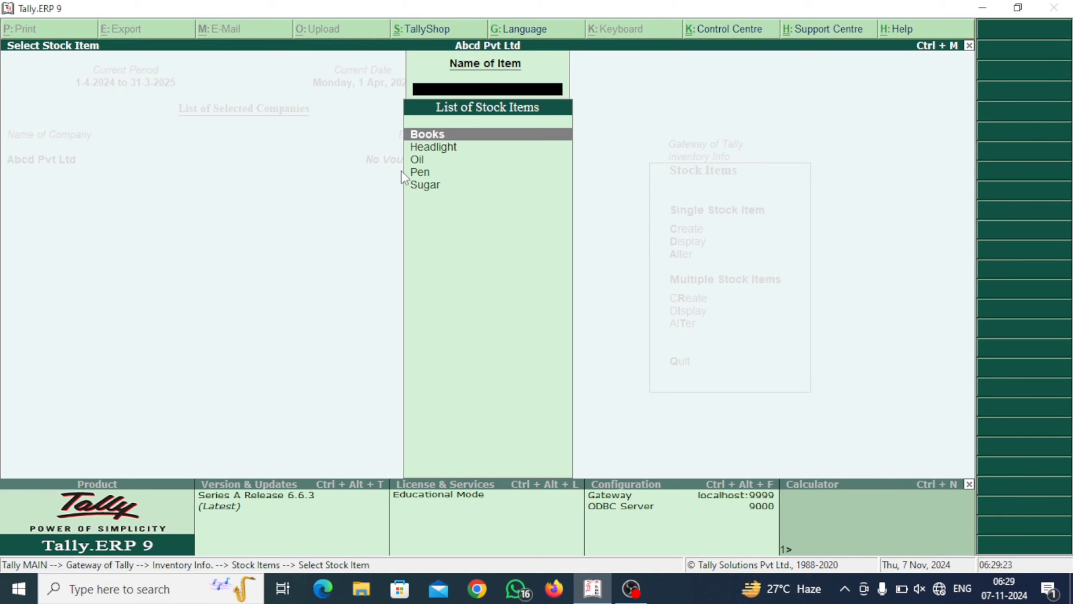
key("Down")
key("Down")
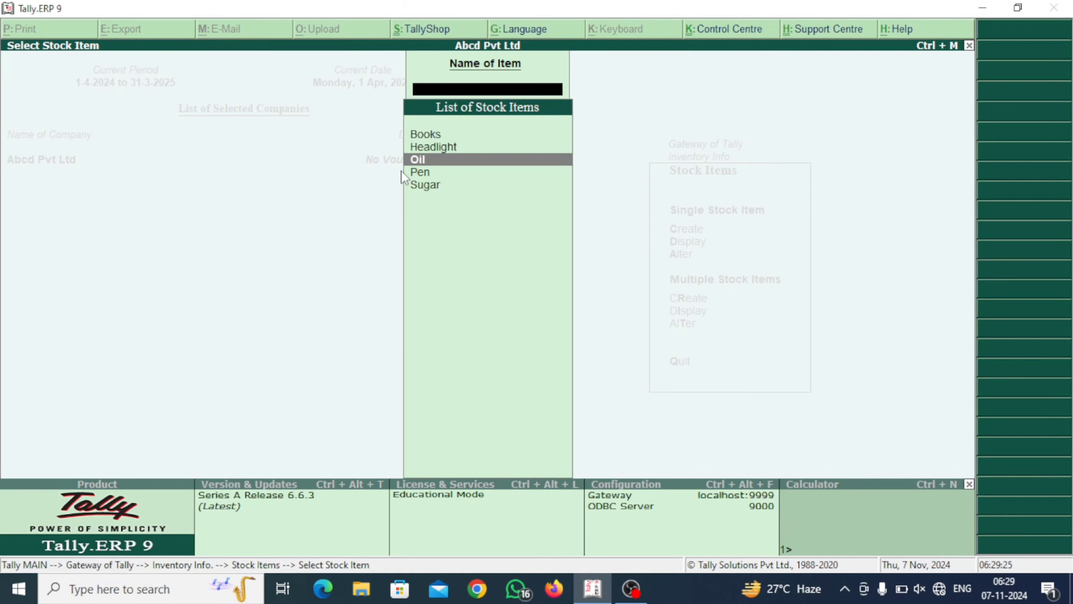
key("Down")
key("Down")
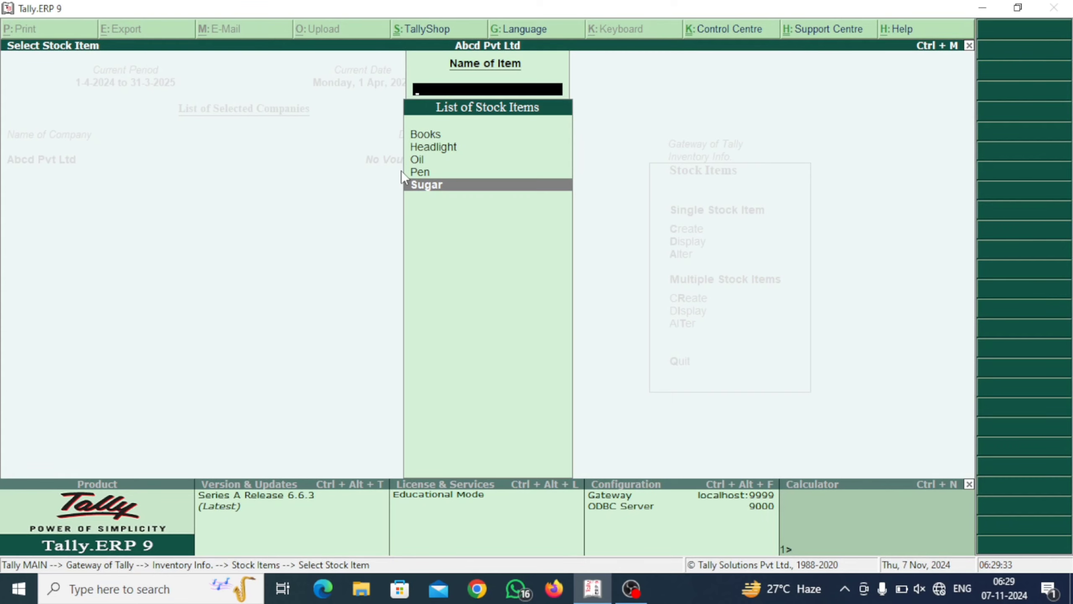
key("Escape")
key("Escape")
key("Escape")
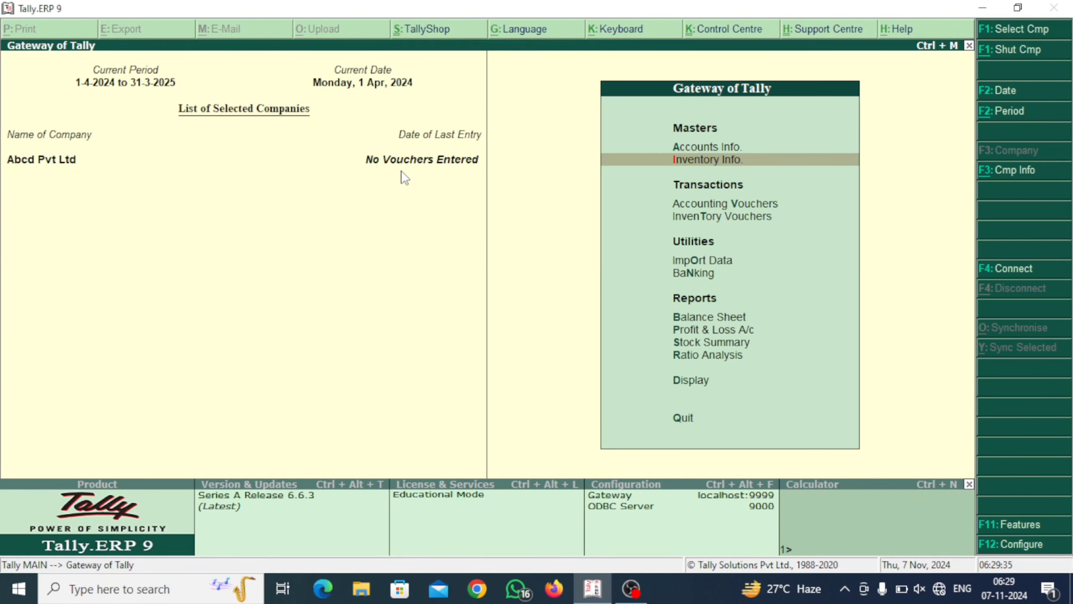
key("Escape")
key("Escape")
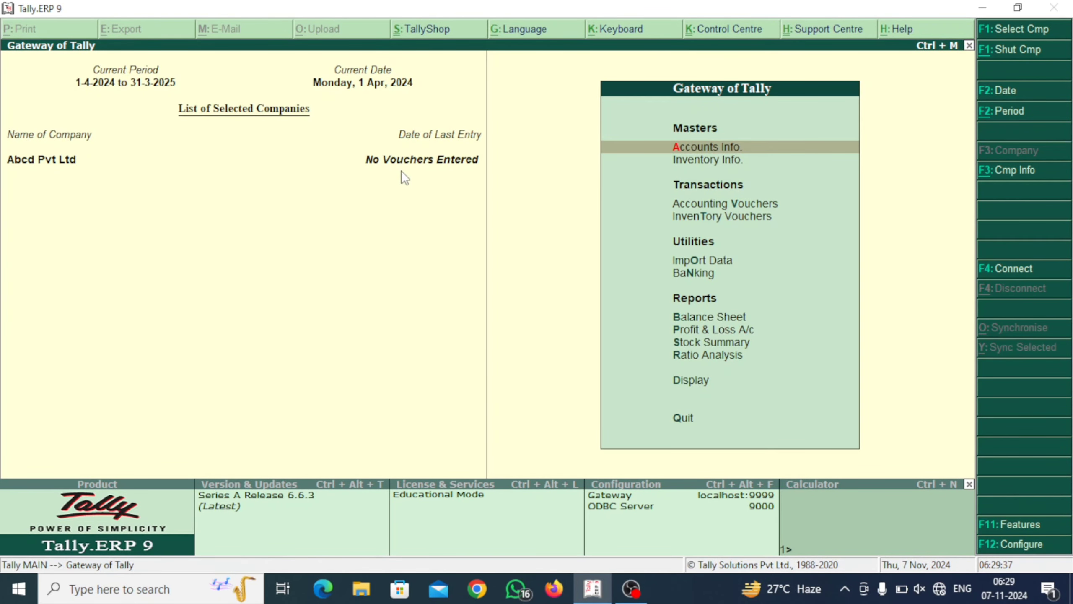
Start a purchase voucher, leaving the supplier invoice number and date blank.
key("Down")
key("Down")
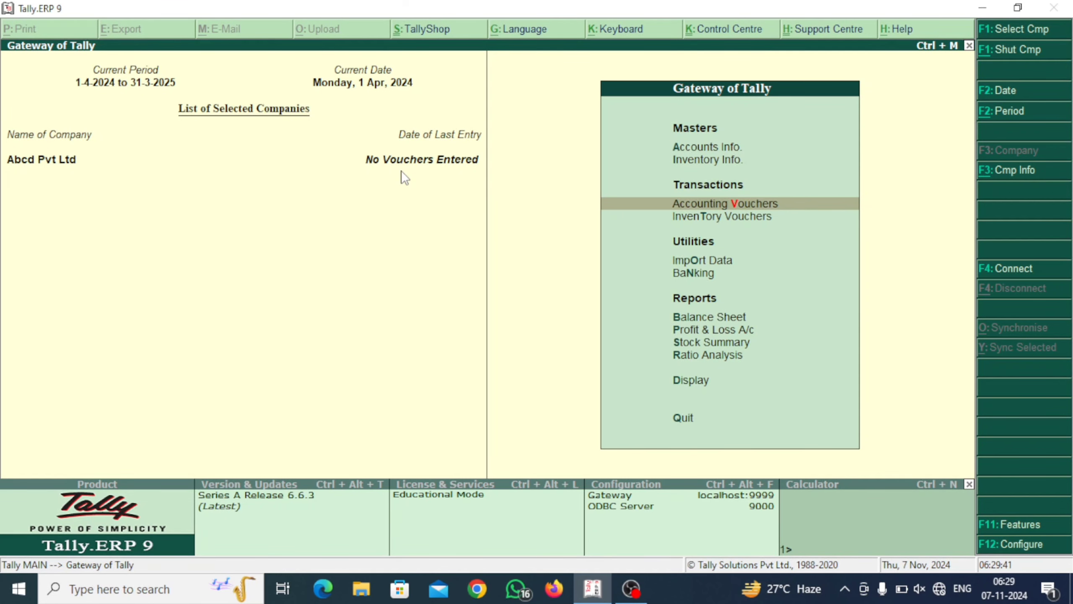
key("Return")
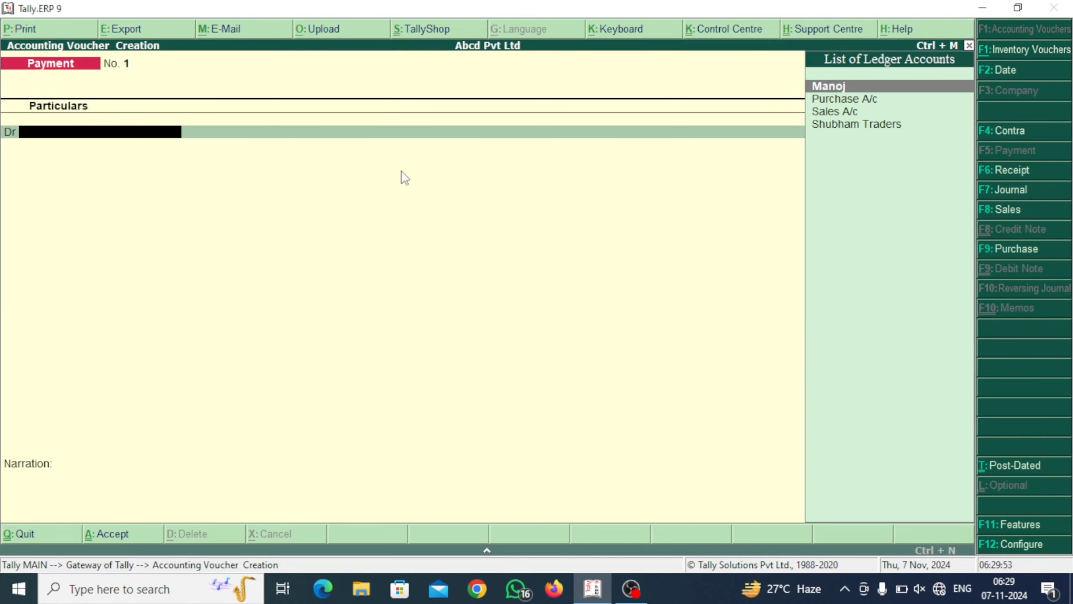
key("F9")
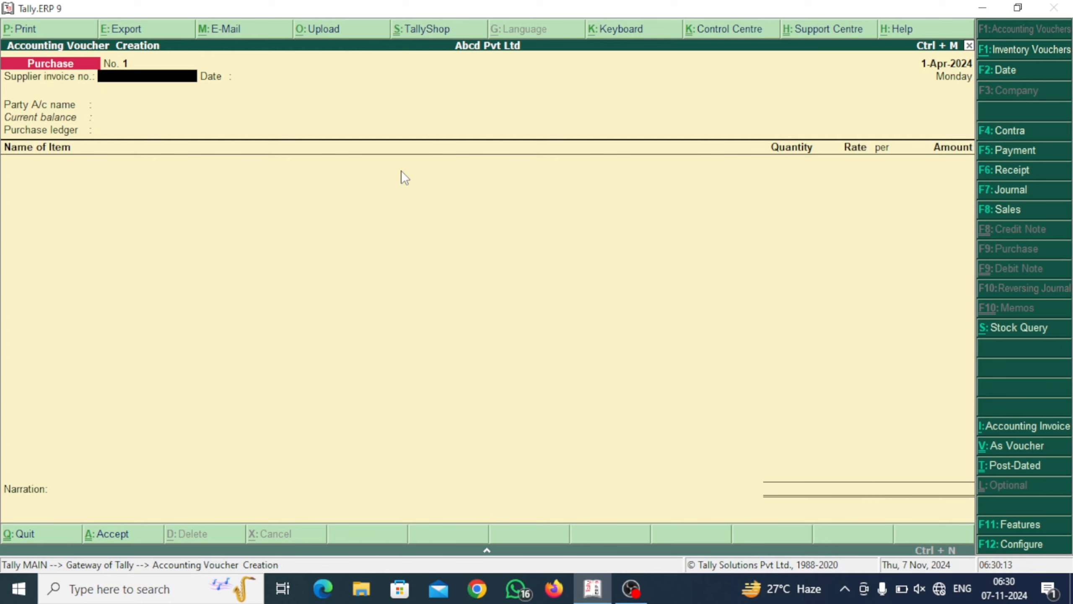
key("Return")
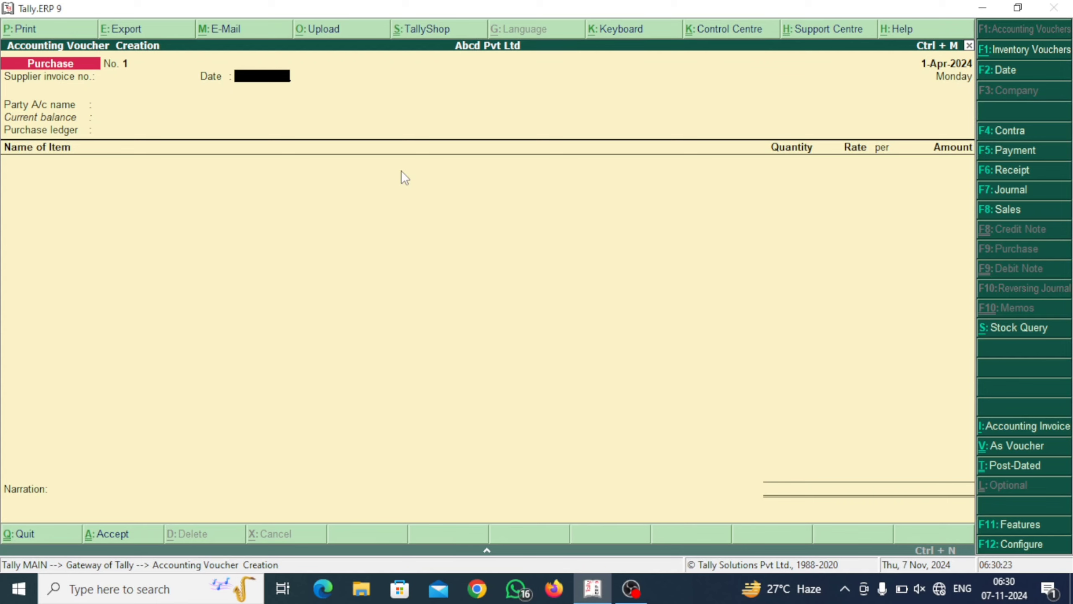
key("Return")
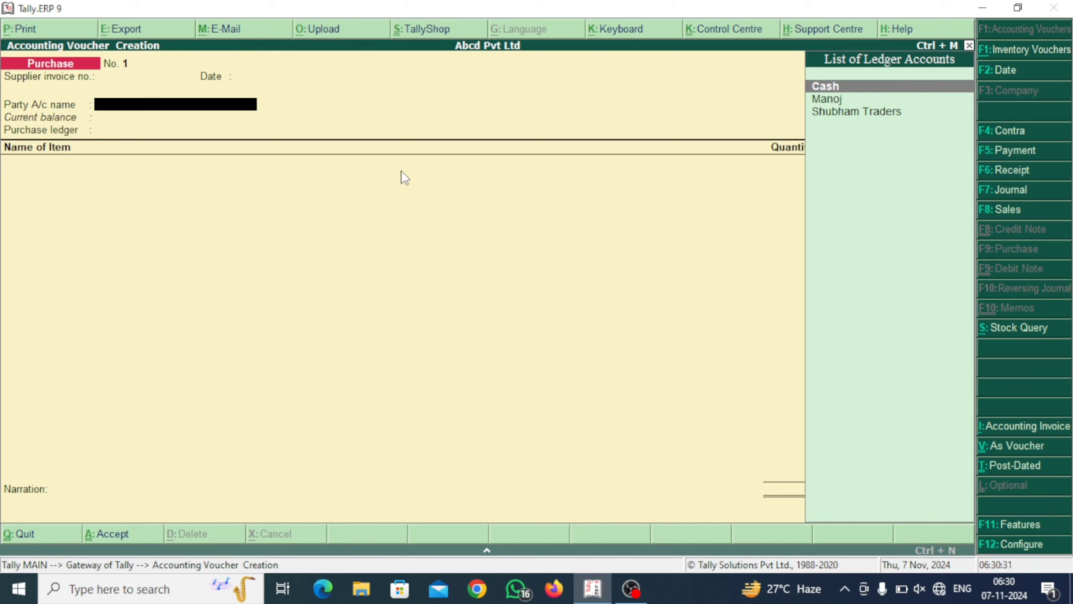
Set Shubham Traders as the purchase's party account with default supplier details, and Purchase A/c as the purchase ledger.
key("Down")
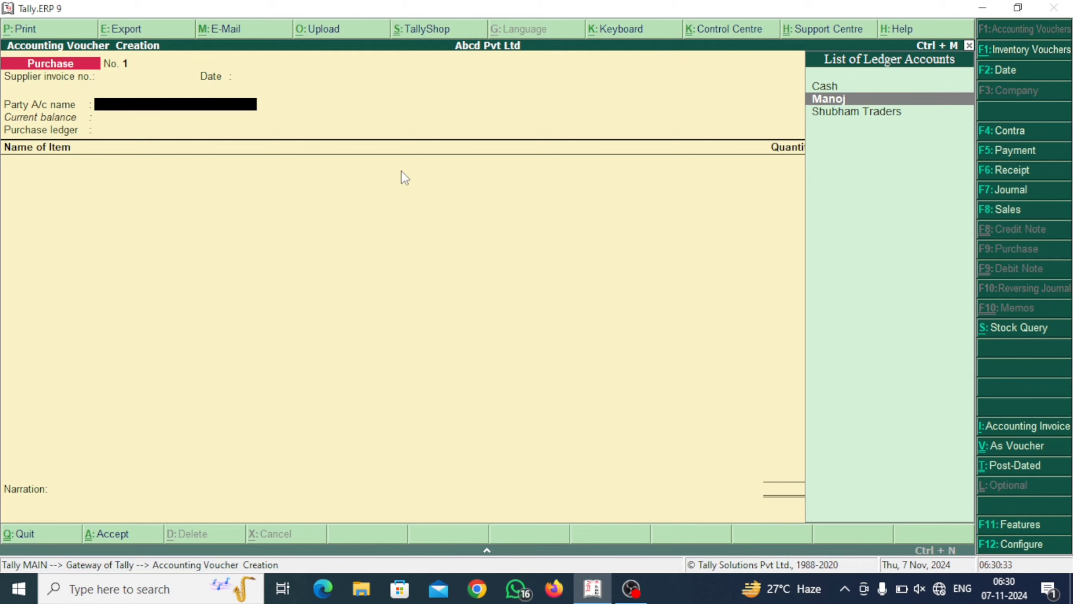
key("Down")
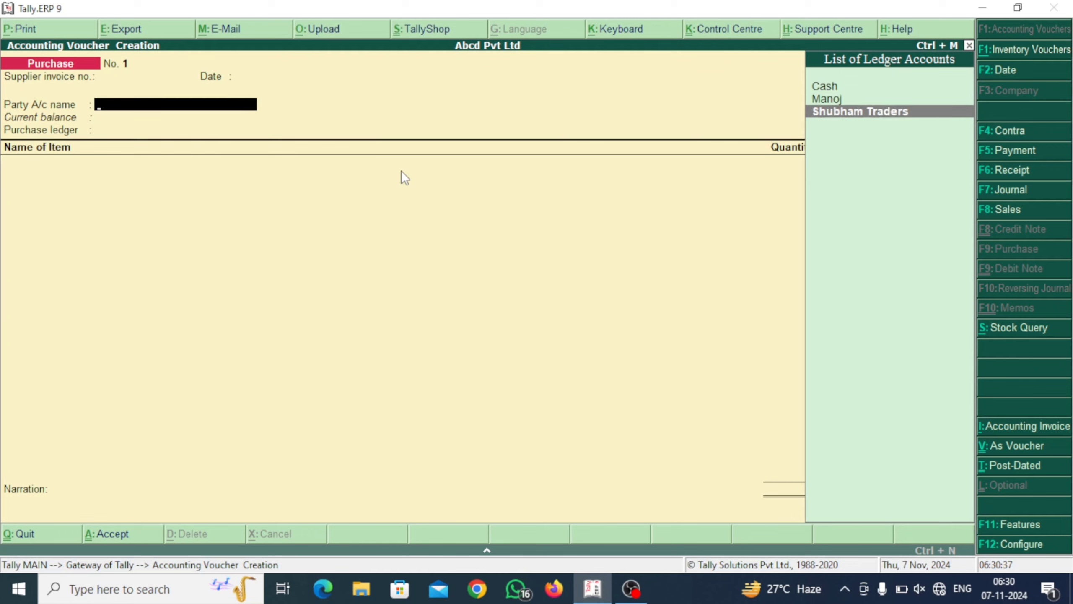
key("Return")
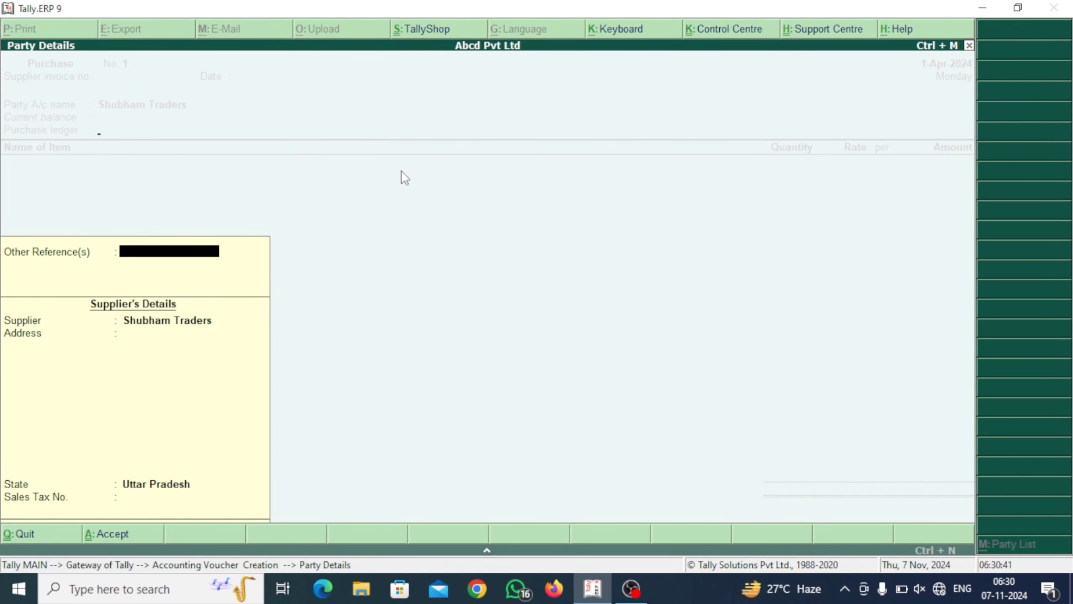
key("Return")
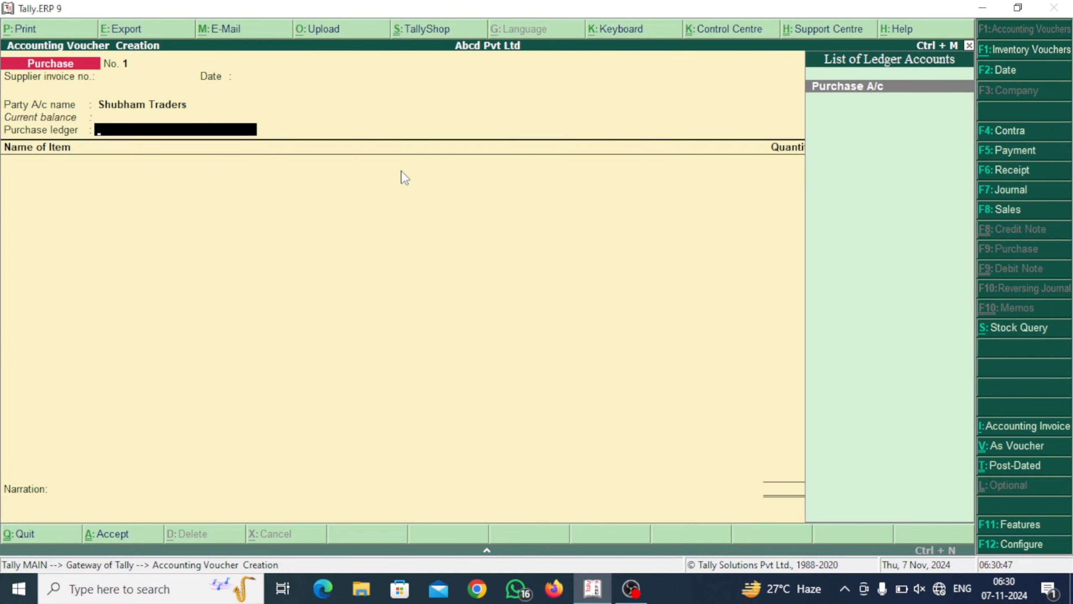
key("Return")
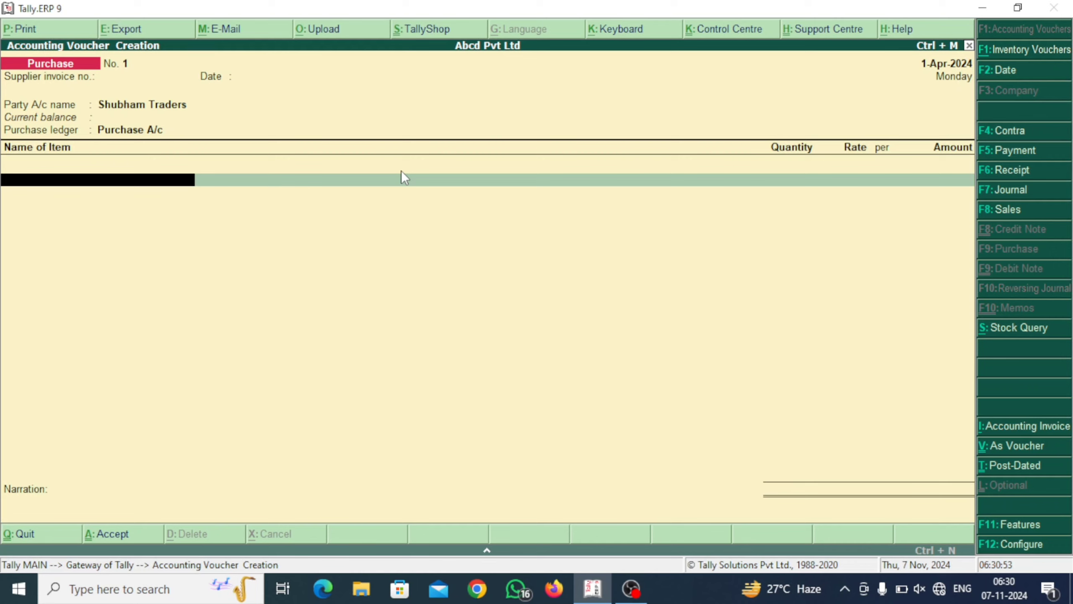
Add Books to the purchase voucher with a quantity of 50 pcs at a rate of 15.00 per pcs.
left_click(120, 186)
key("ctrl")
key("ctrl")
key("ctrl")
key("ctrl")
key("space")
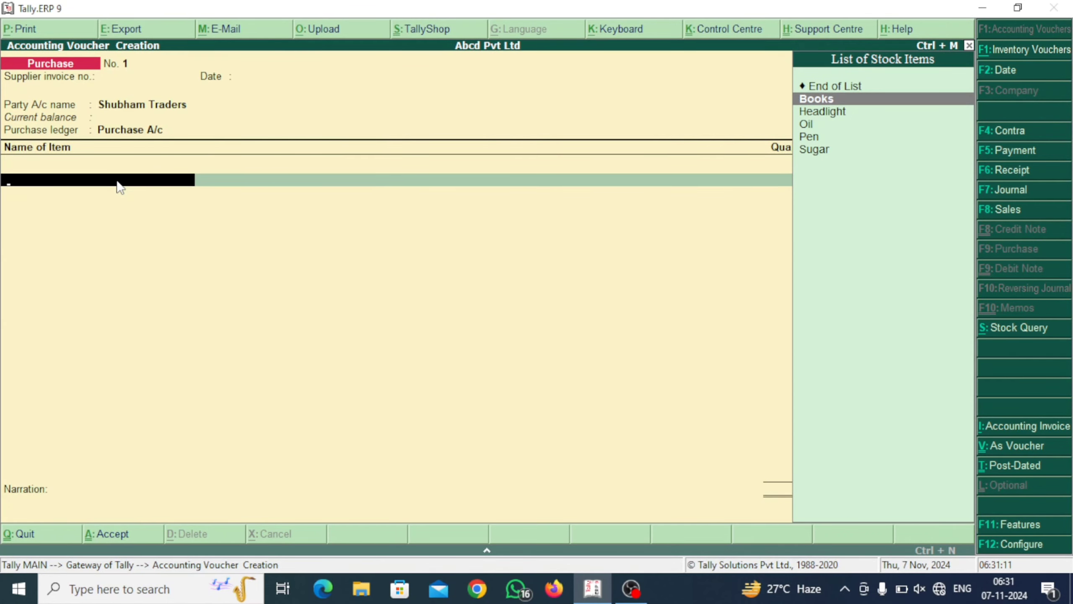
key("Return")
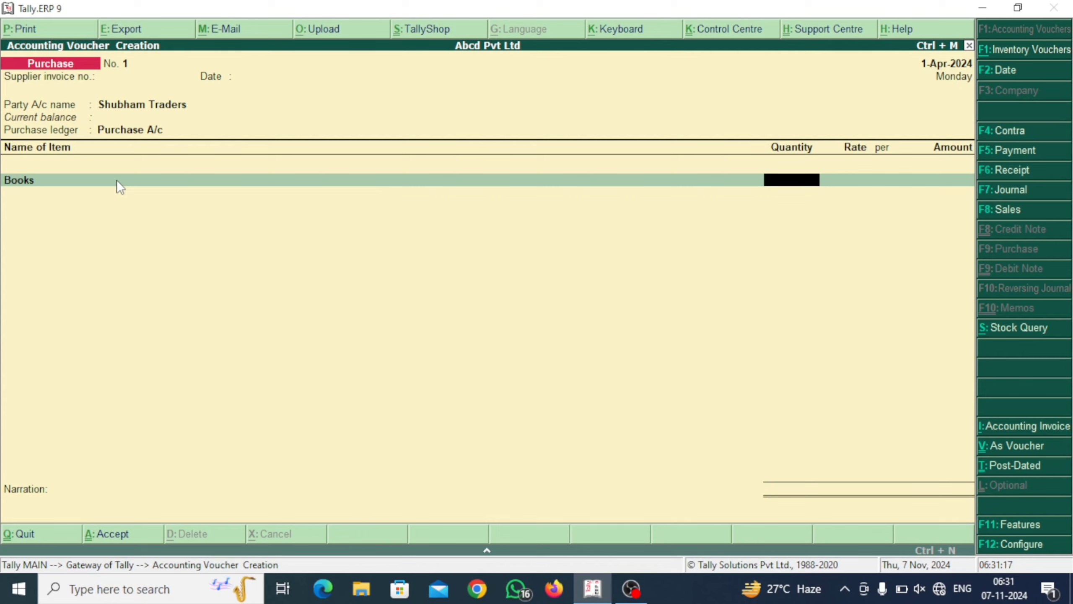
type("50")
key("Return")
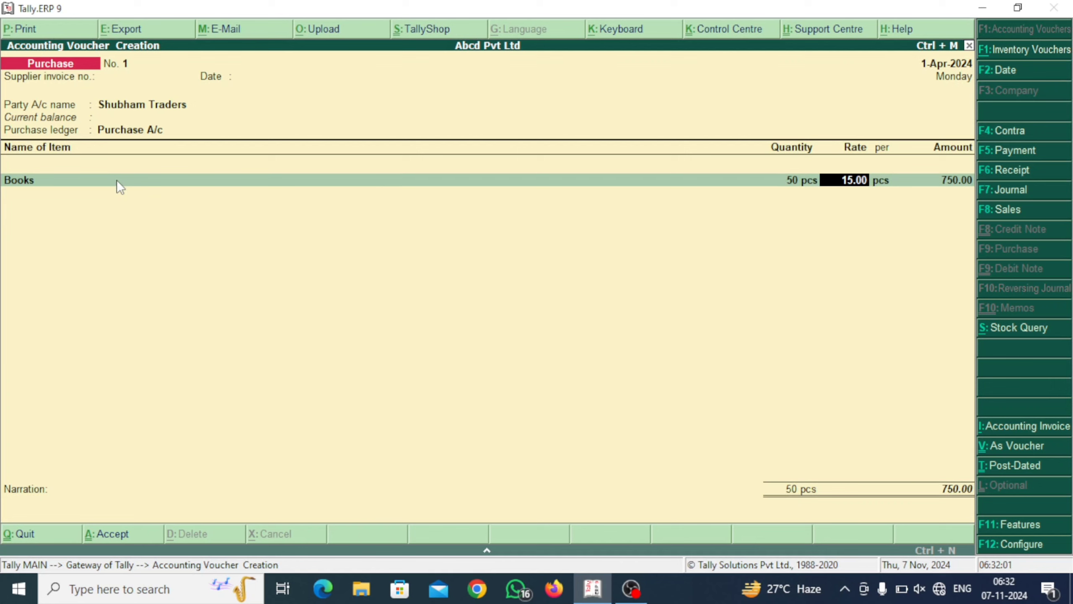
key("Return")
key("Return")
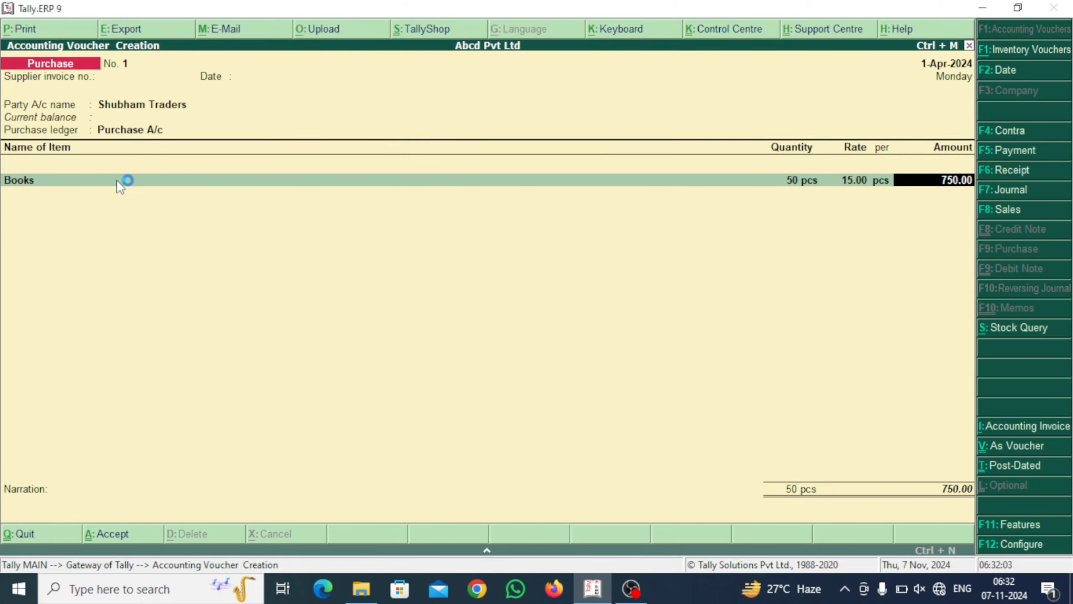
key("Return")
key("Return")
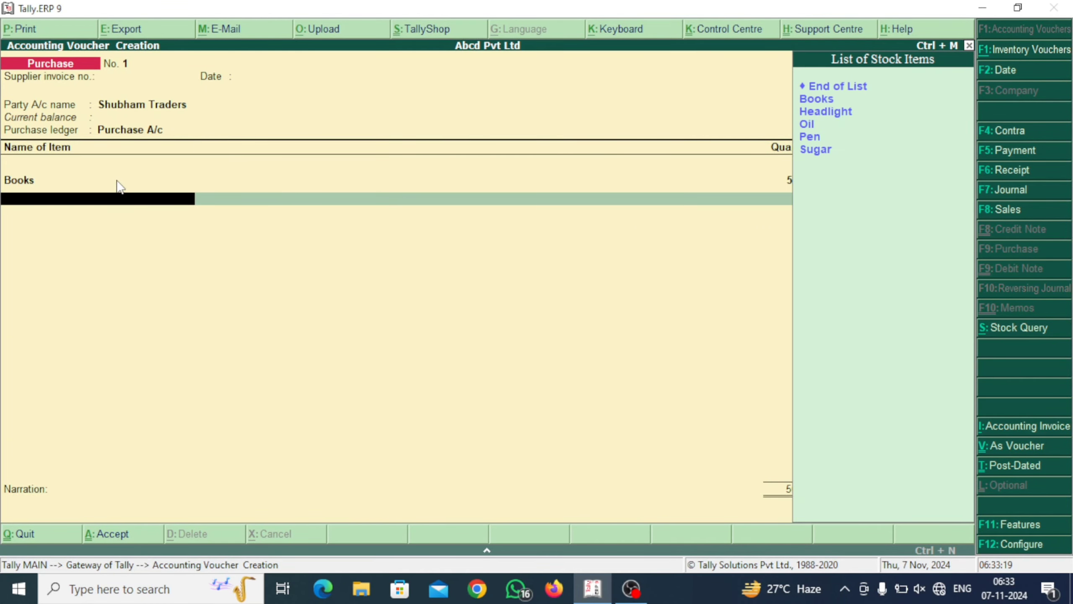
Add Headlight to the purchase voucher with a quantity of 40 pcs at a rate of 250.00 per pcs.
key("Down")
key("Down")
key("Down")
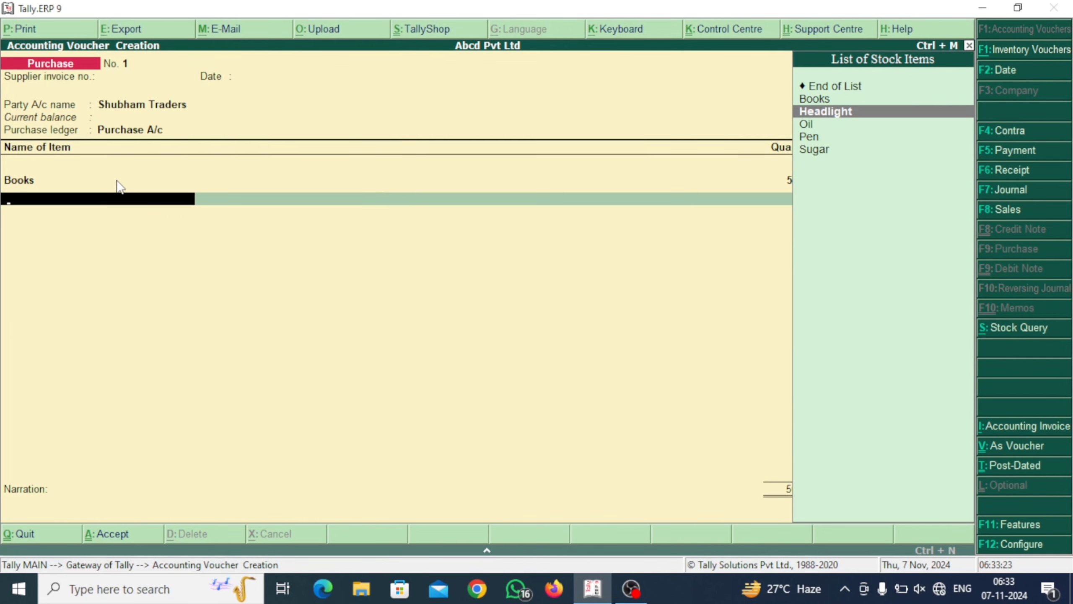
key("Return")
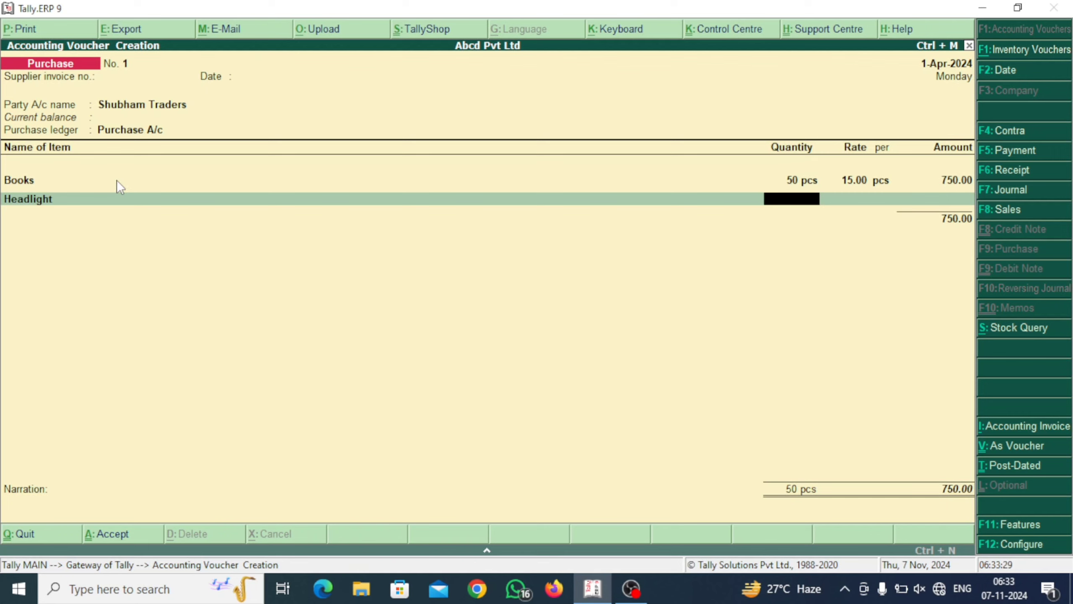
type("40")
key("Return")
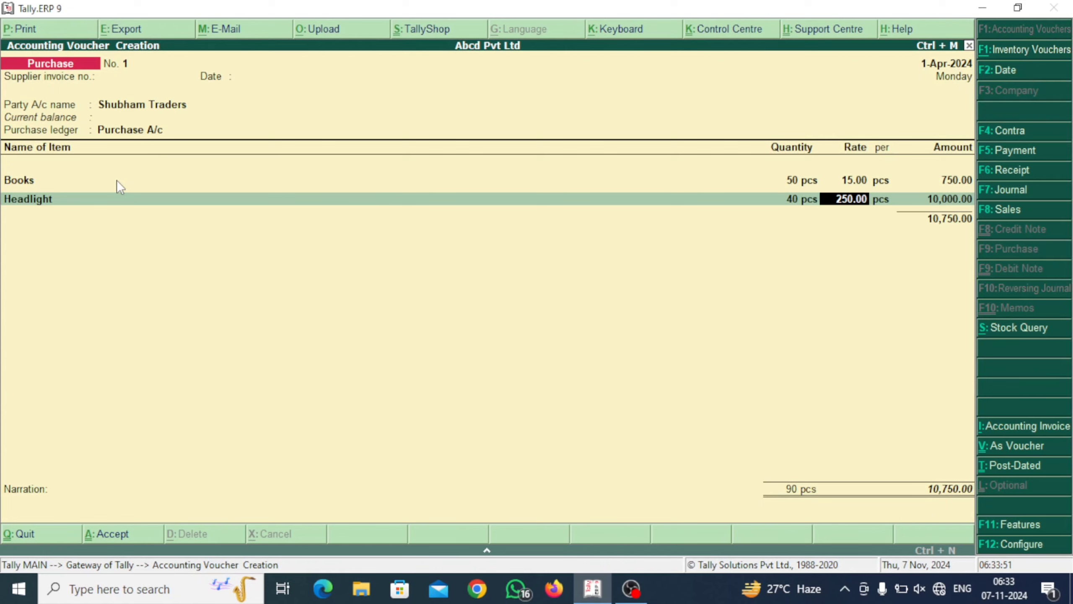
key("Return")
key("Return")
key("Return")
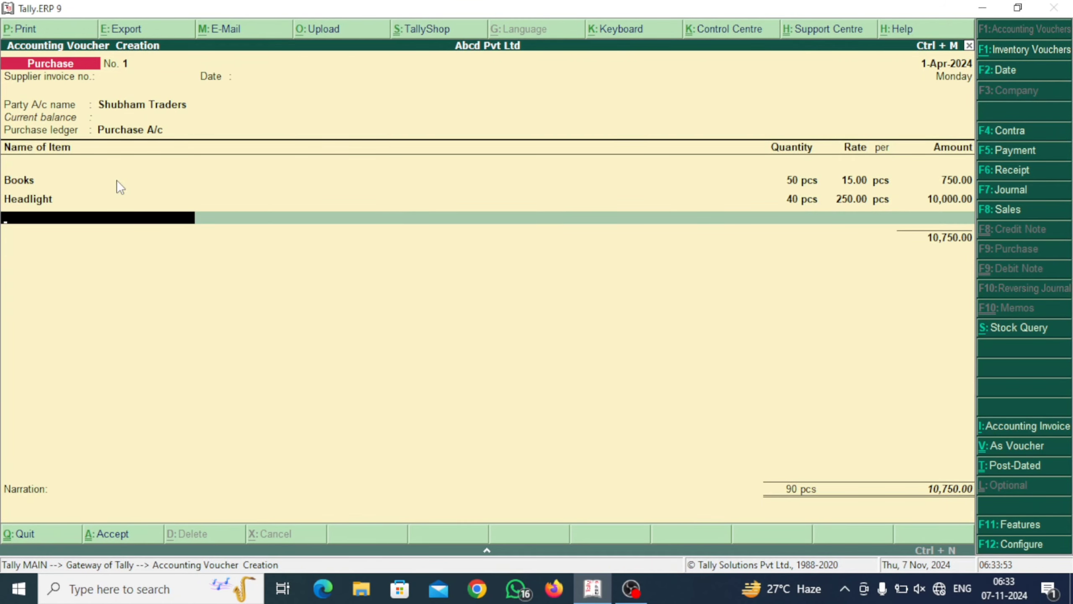
Add Oil to the purchase voucher with a quantity of 10 ml at a rate of 25.00 per ml.
key("Down")
key("Down")
key("Down")
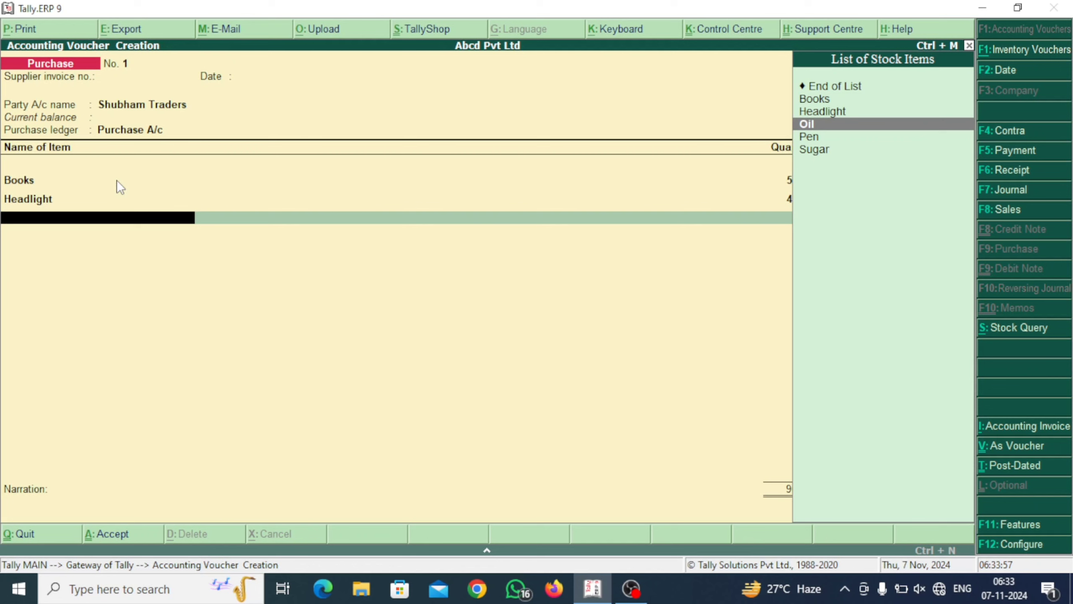
key("Return")
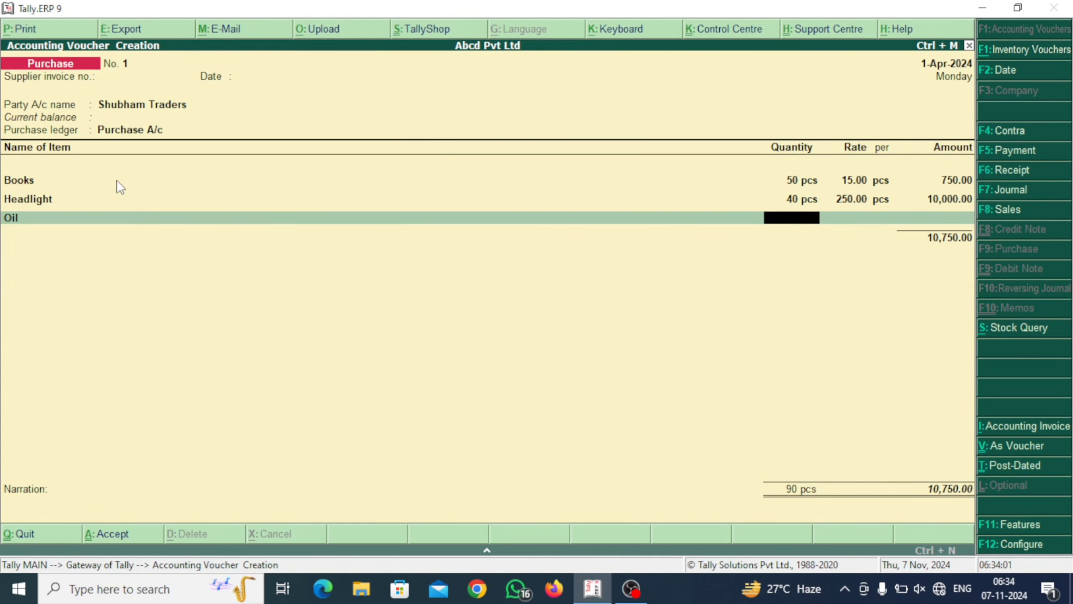
type("10")
key("Return")
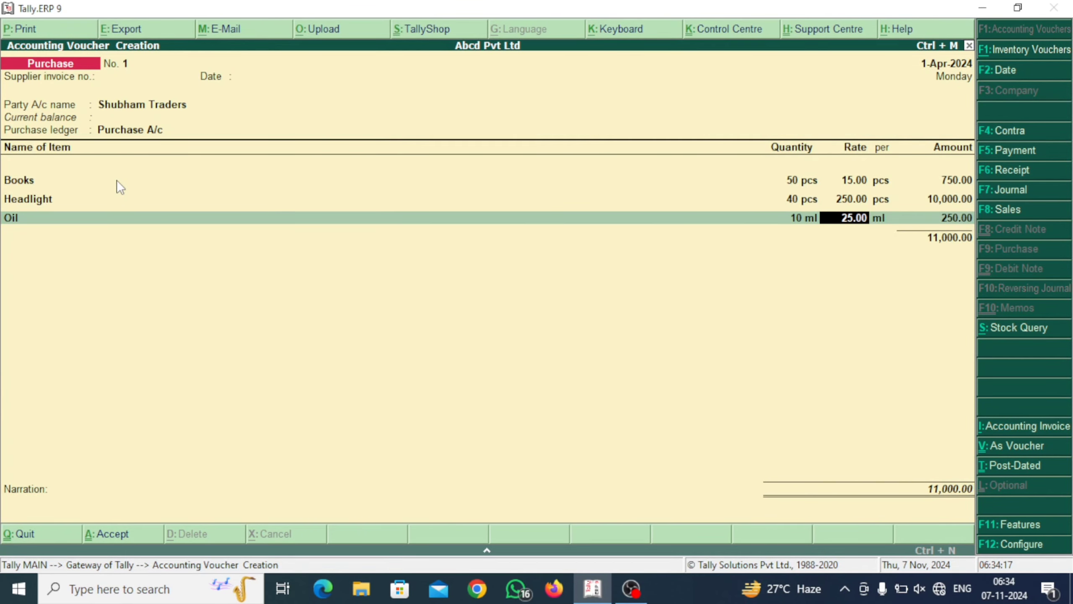
key("Return")
key("Return")
key("Return")
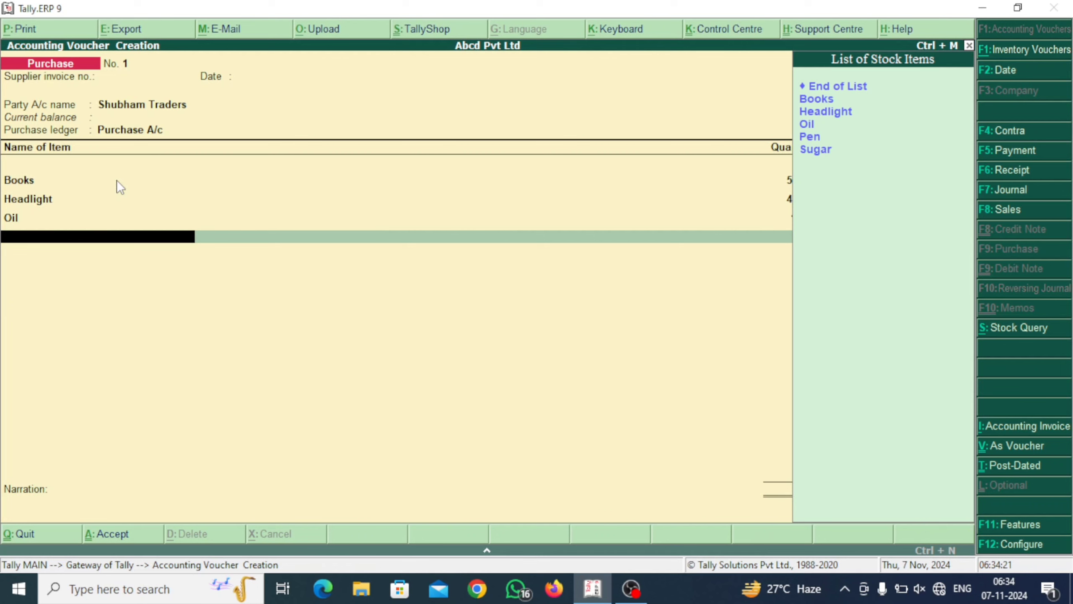
Add Pen to the purchase voucher with a quantity of 150 pcs at a rate of 10.00 per pcs.
key("Down")
key("Down")
key("Down")
key("Down")
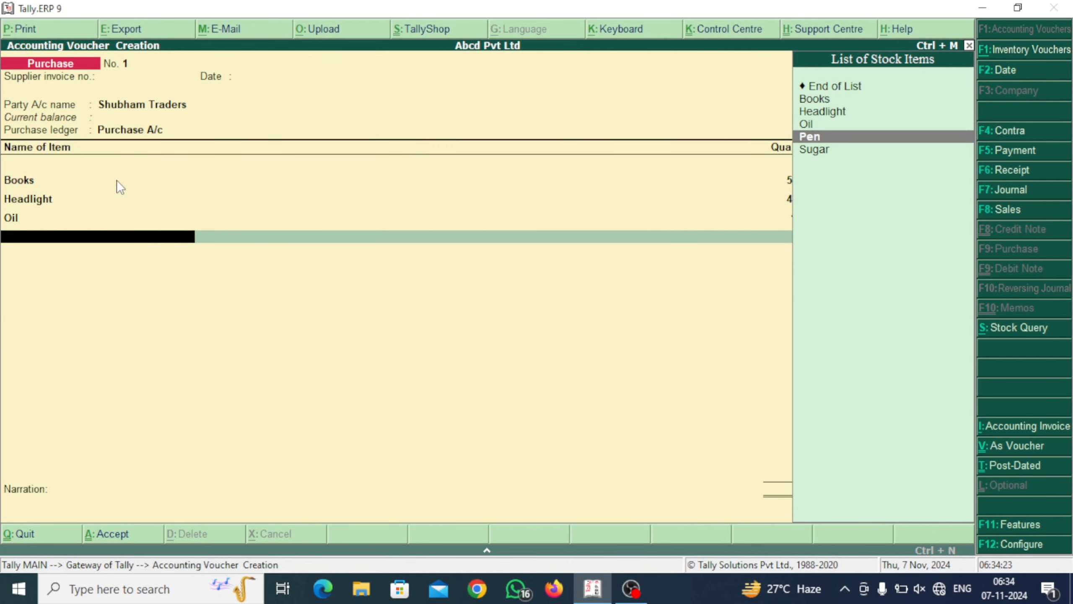
key("Return")
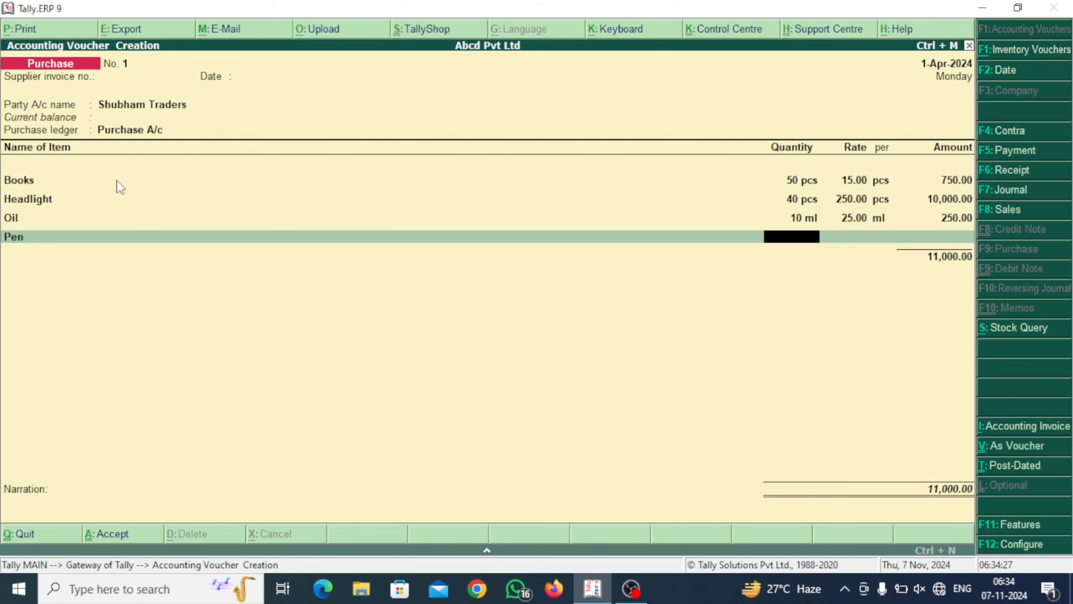
type("150")
key("Return")
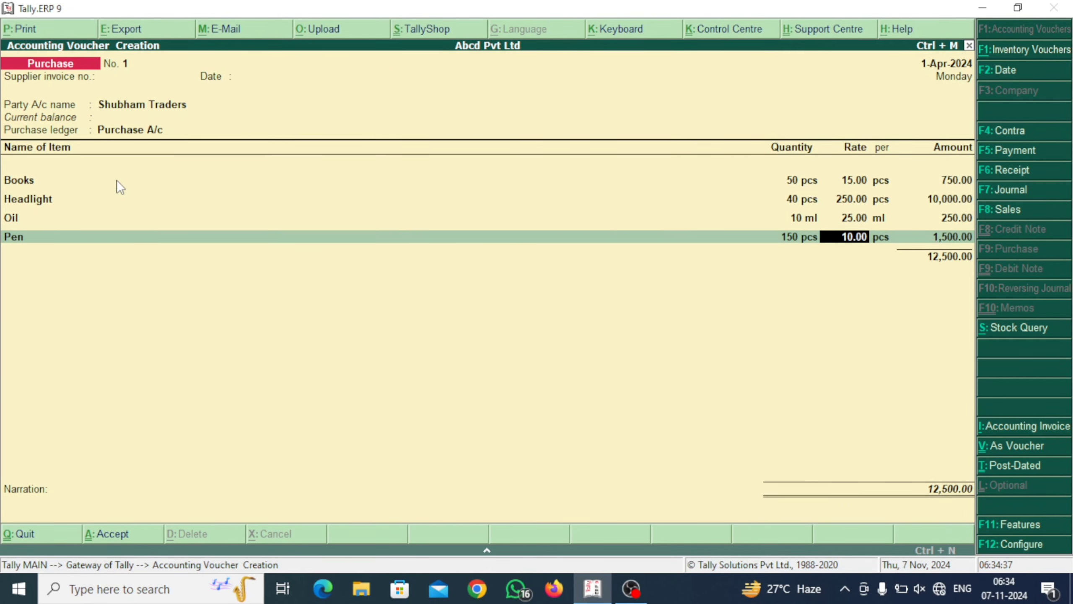
key("Return")
key("Return")
key("Return")
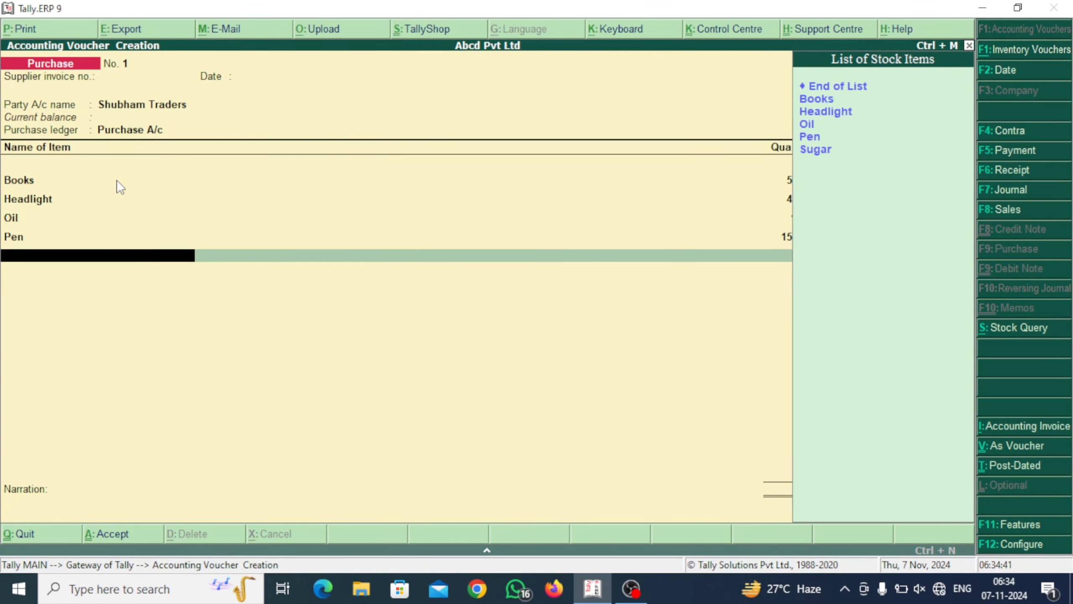
Add Sugar to the purchase voucher with a quantity of 20 kg at a rate of 30.00 per kg, and save the voucher.
key("Down")
key("Down")
key("Down")
key("Down")
key("Down")
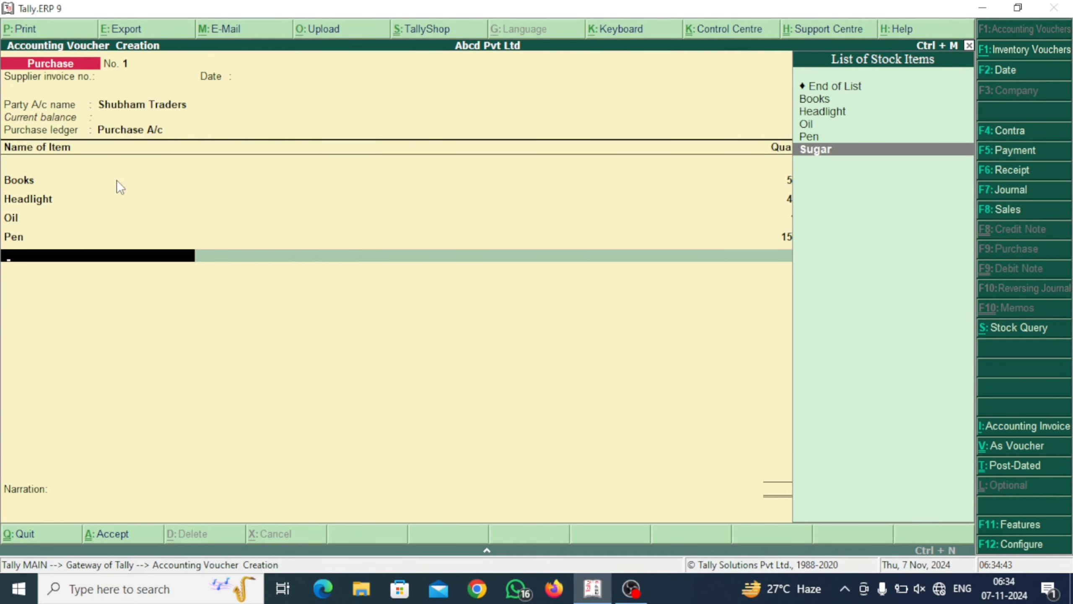
key("Return")
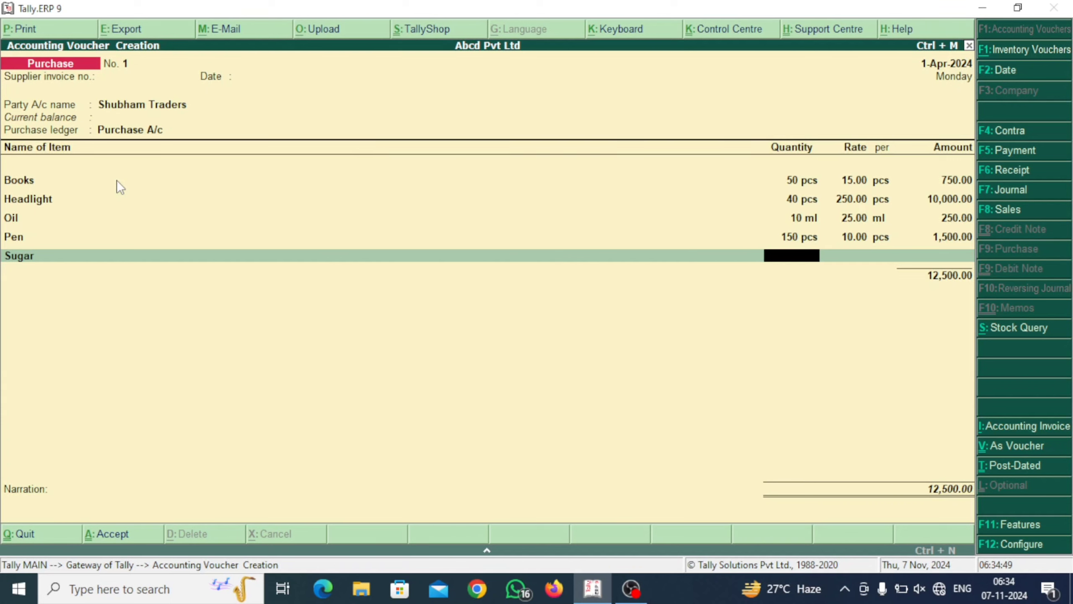
type("20")
key("Return")
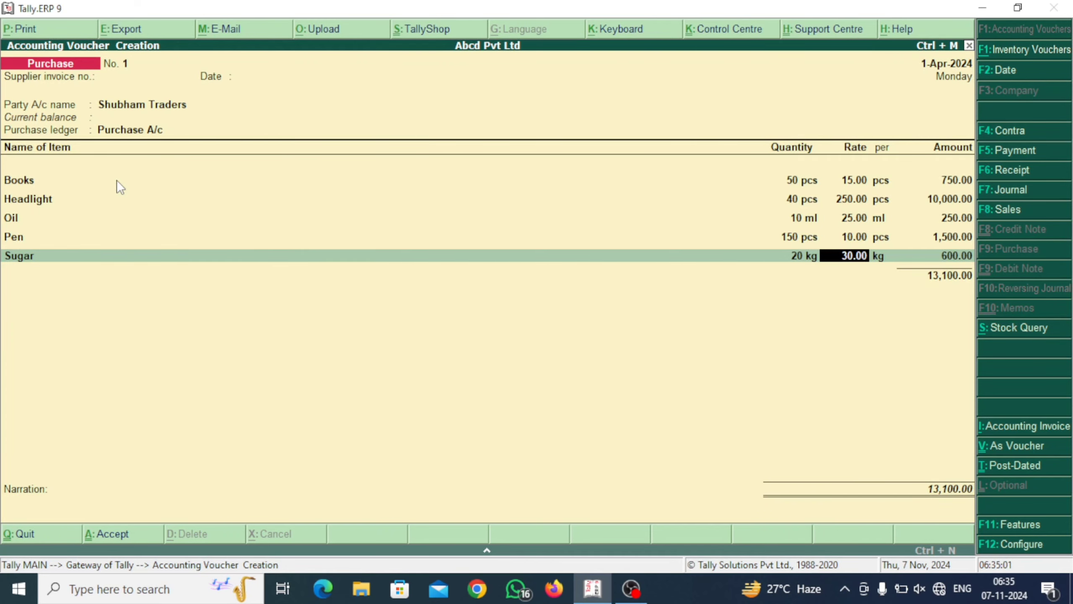
key("Return")
key("Return")
key("Return")
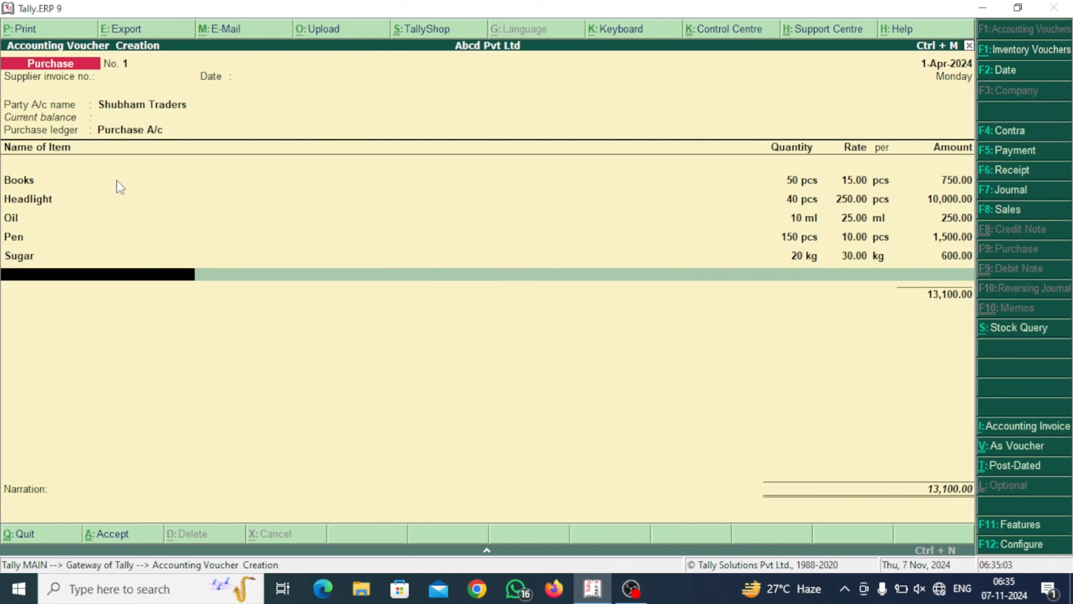
key("Return")
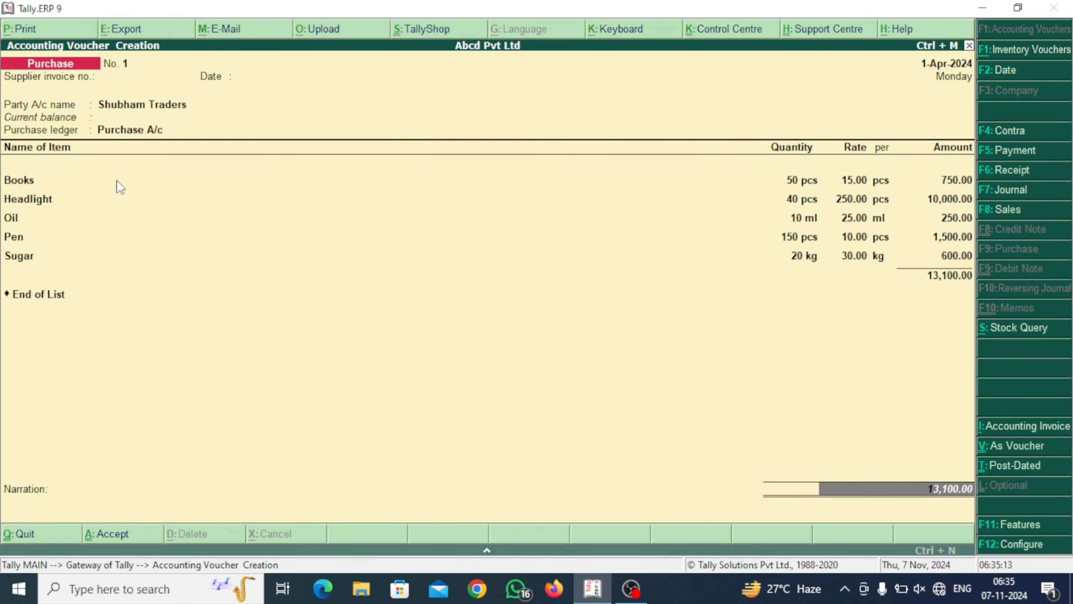
key("ctrl+a")
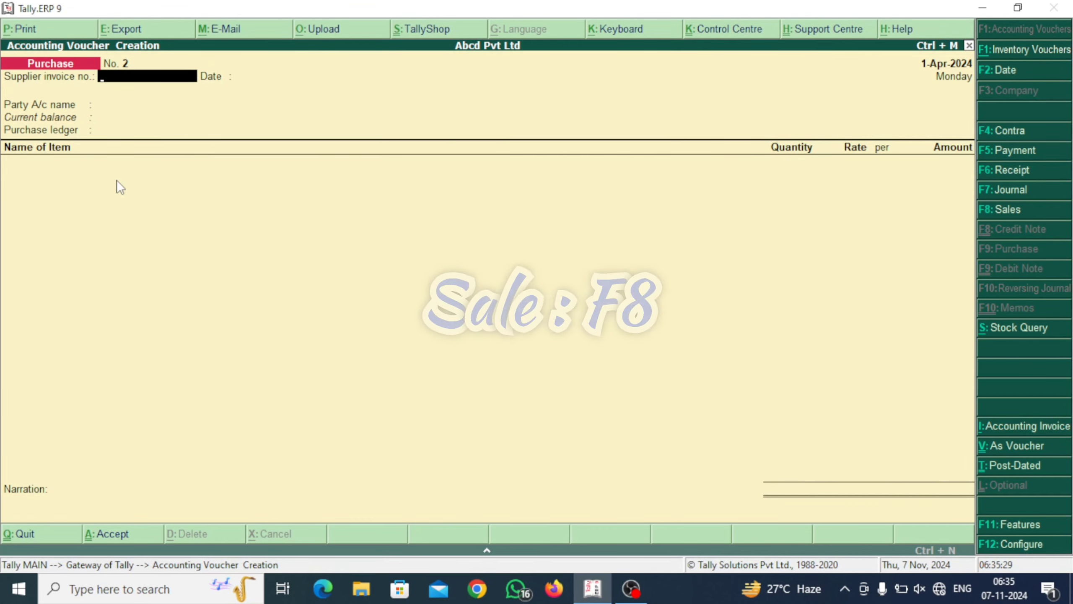
Start a sales voucher and set its reference number to 1.
key("F8")
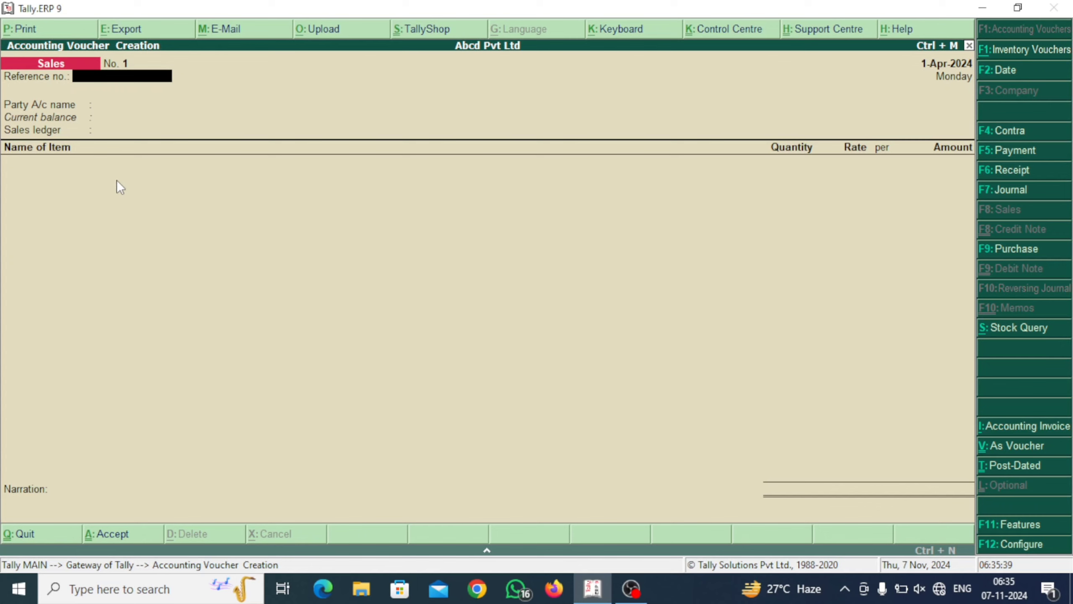
type("1")
key("Return")
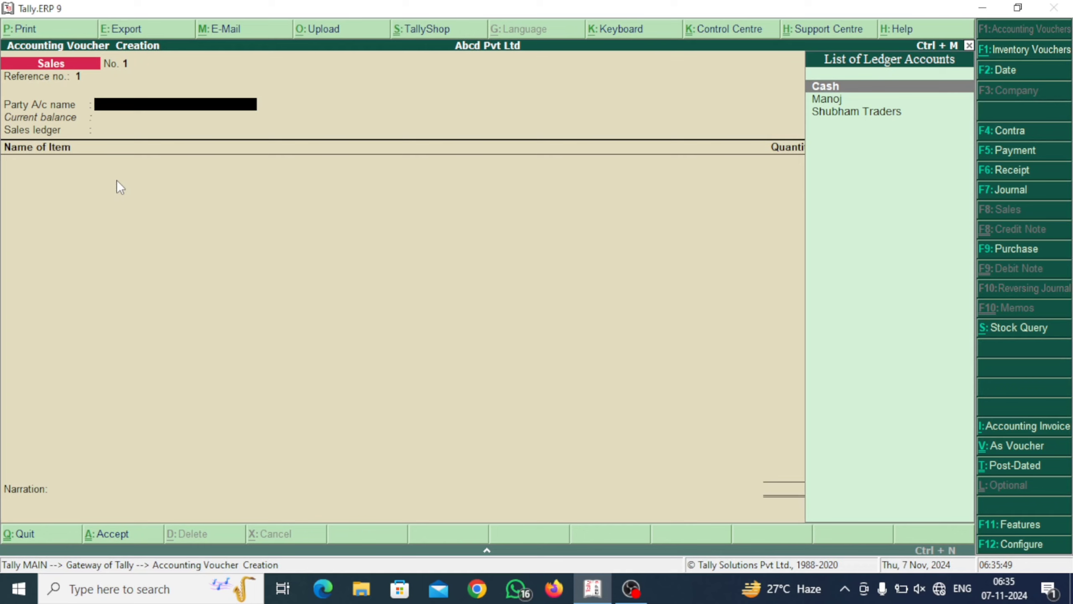
Set the customer's ledger as the sale's party account with default despatch and buyer details, and Sales A/c as the sales ledger.
key("Down")
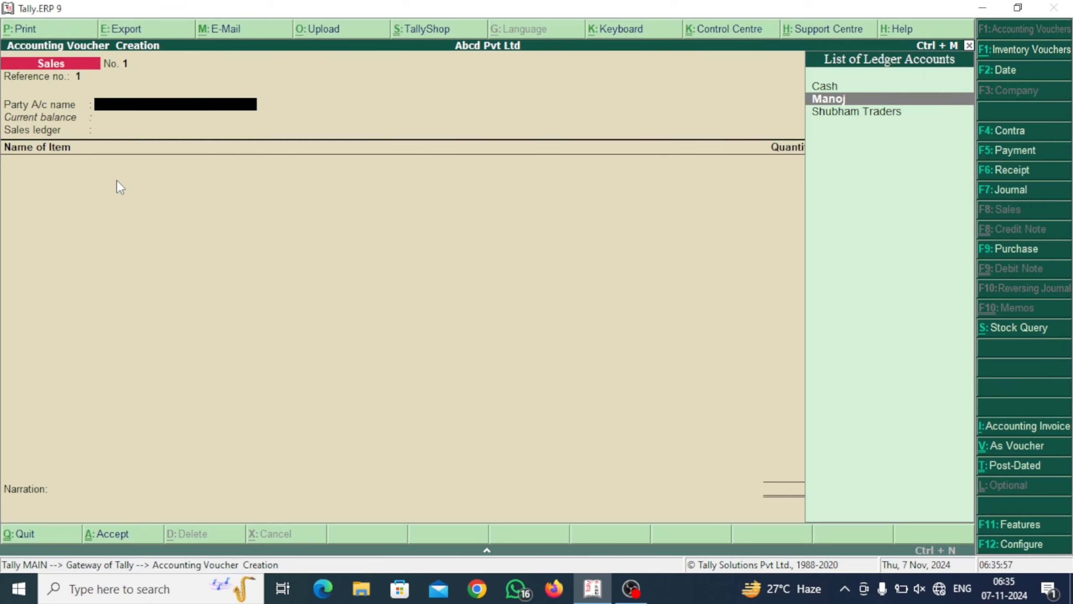
key("Return")
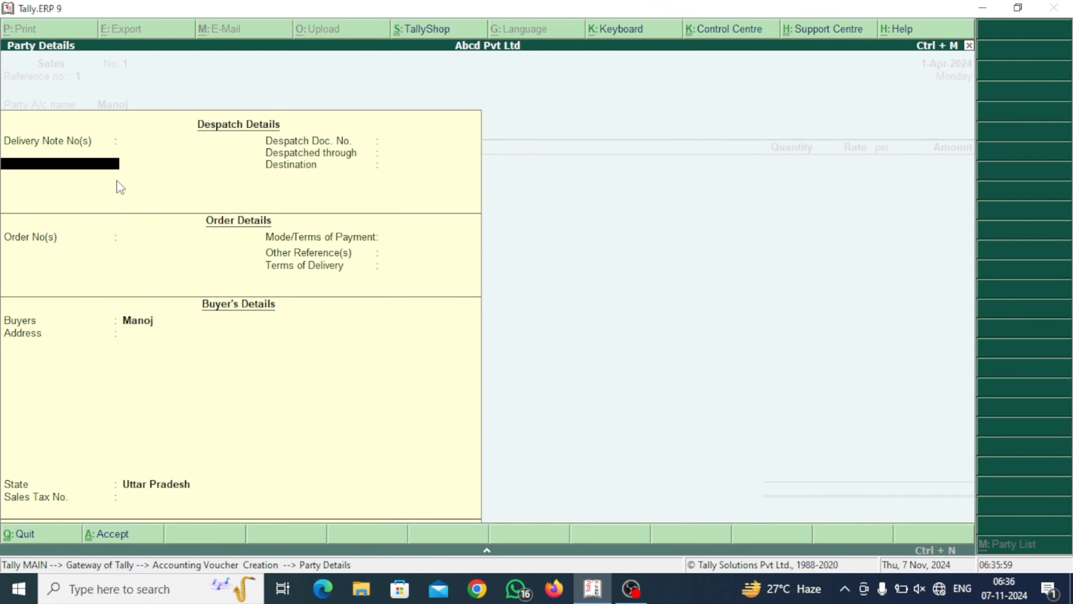
key("Return")
key("Return")
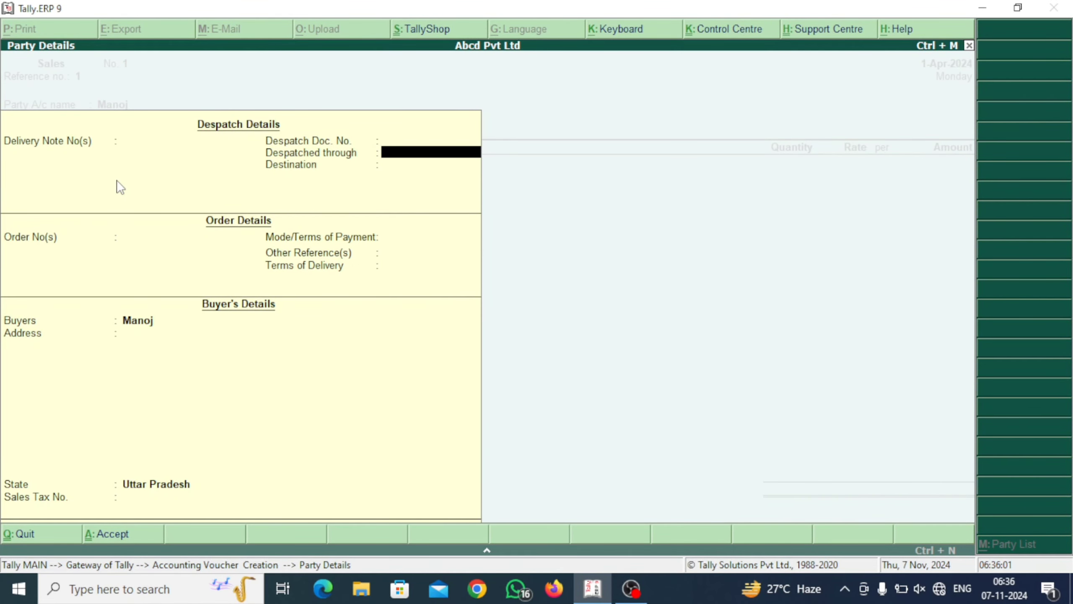
key("ctrl+a")
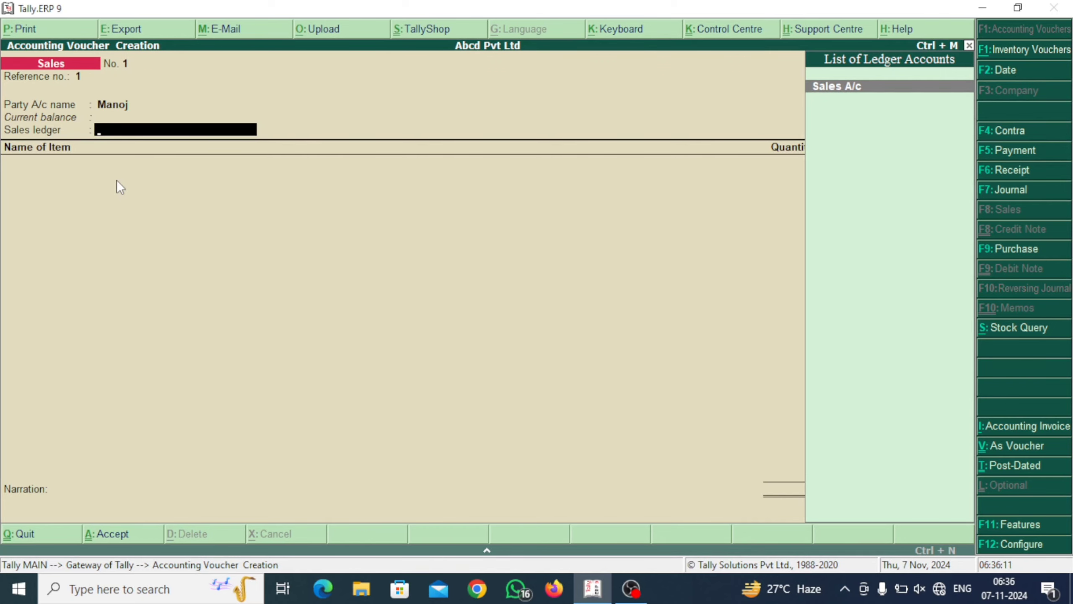
key("Return")
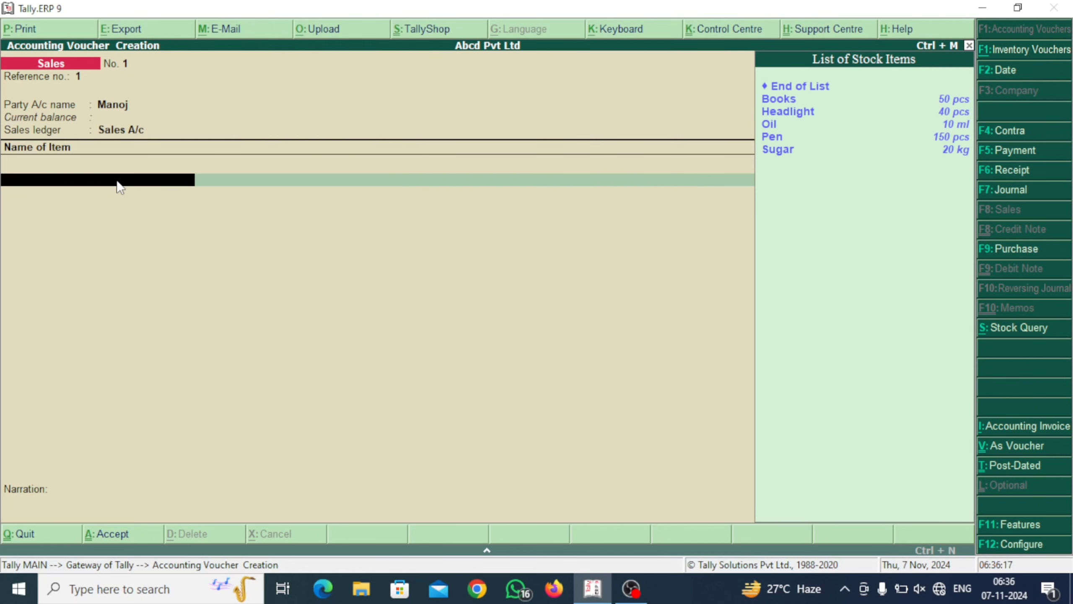
Review the available stock of Books, Headlight, Oil, Pen and Sugar in the stock item list.
key("Down")
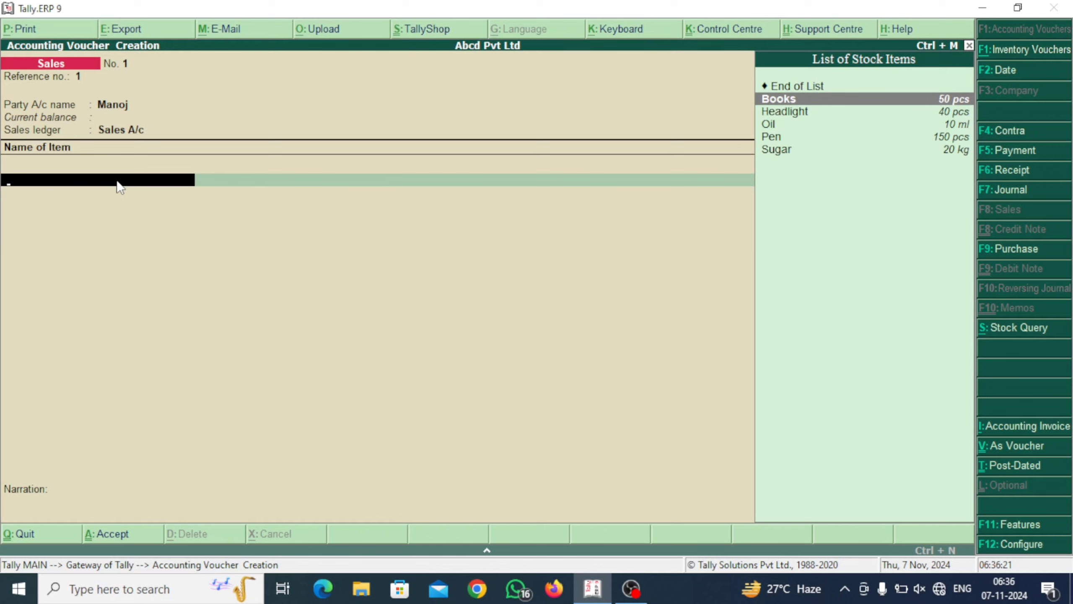
key("Down")
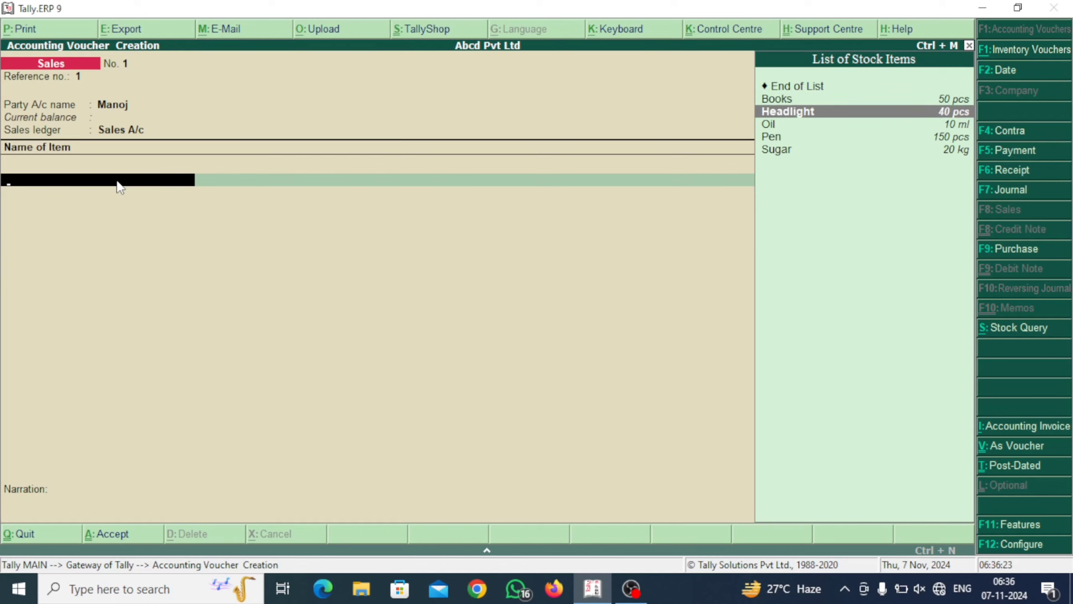
key("Down")
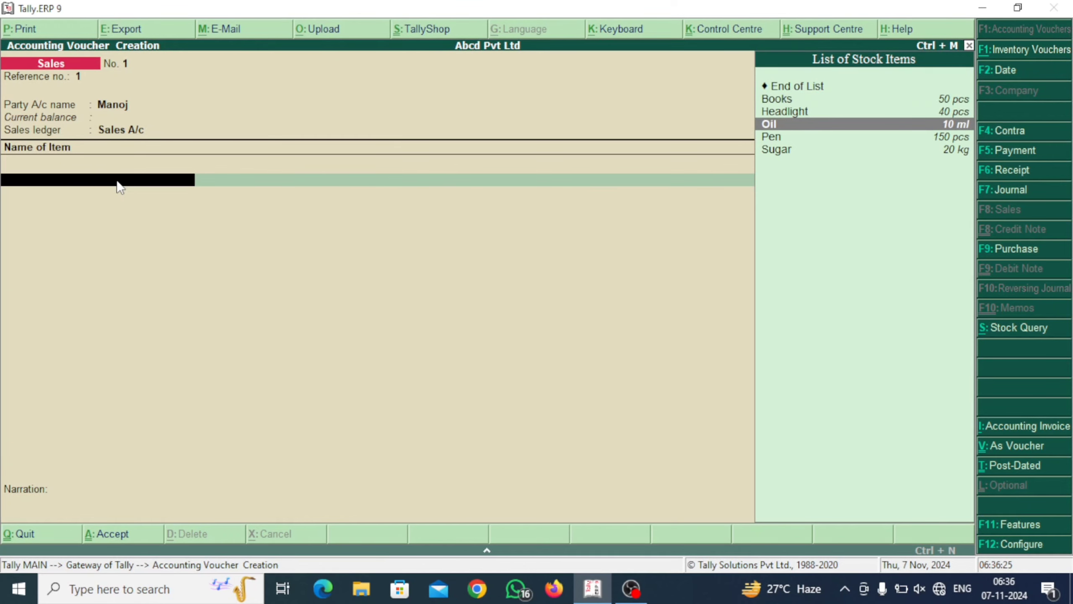
key("Down")
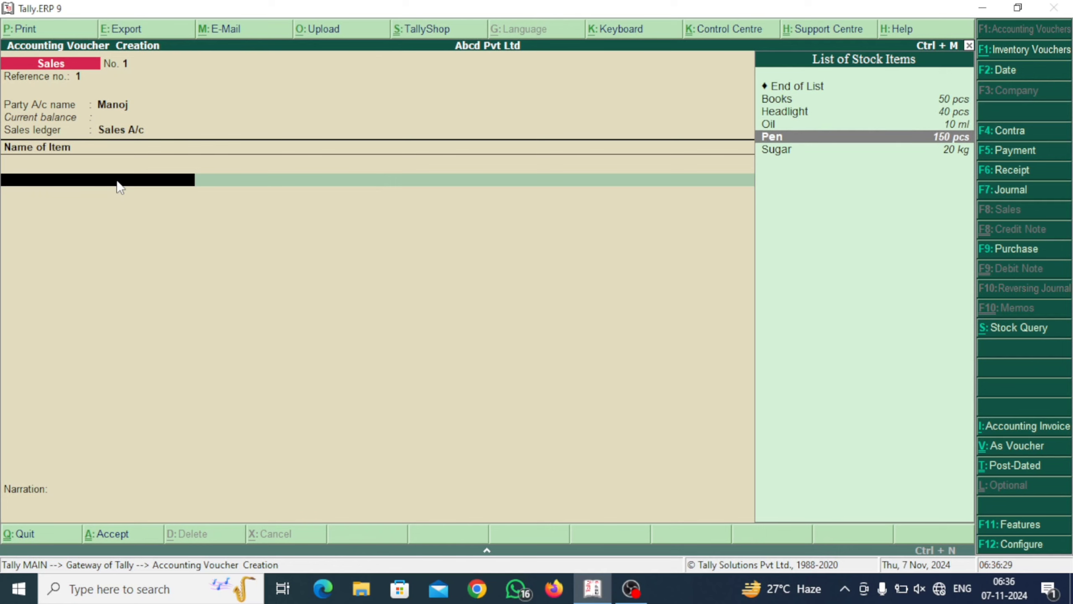
key("Down")
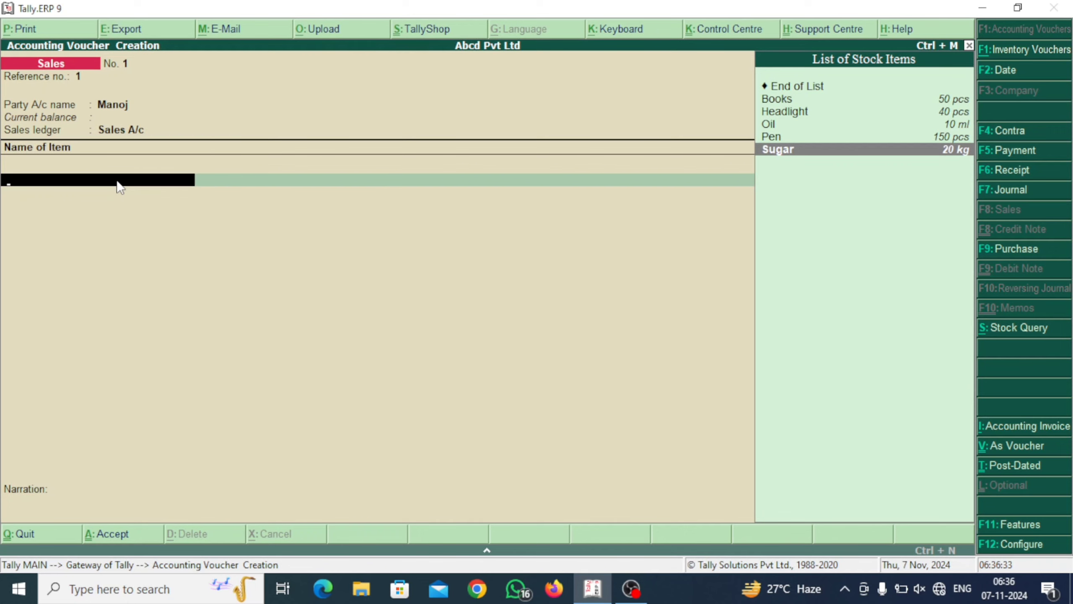
key("Up")
key("Up")
key("Up")
Add Books to the sales voucher with a quantity of 50 pcs at a rate of 20.00 per pcs.
key("Up")
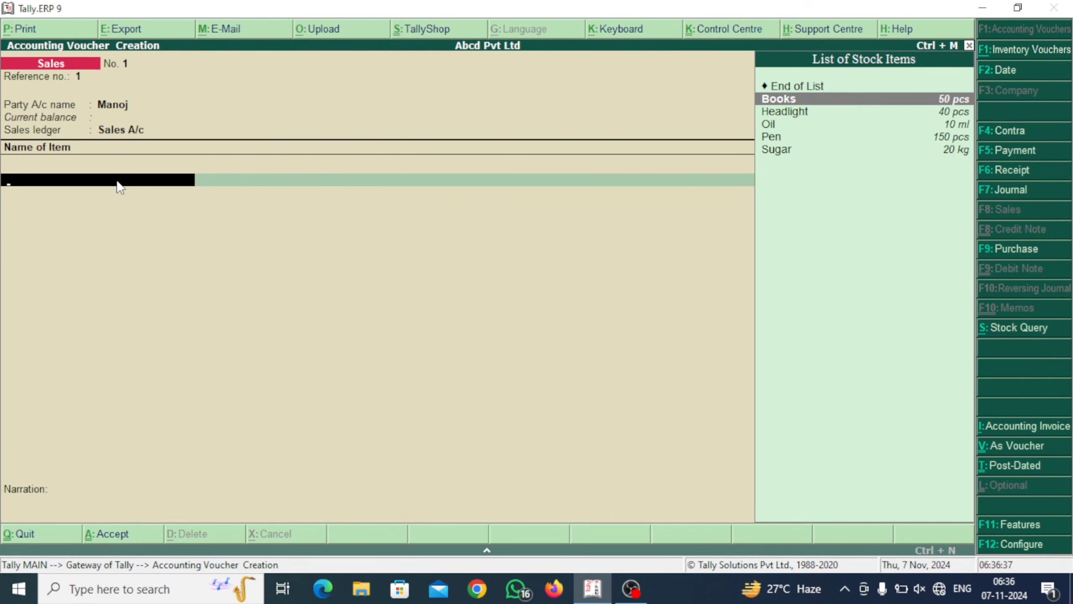
key("Return")
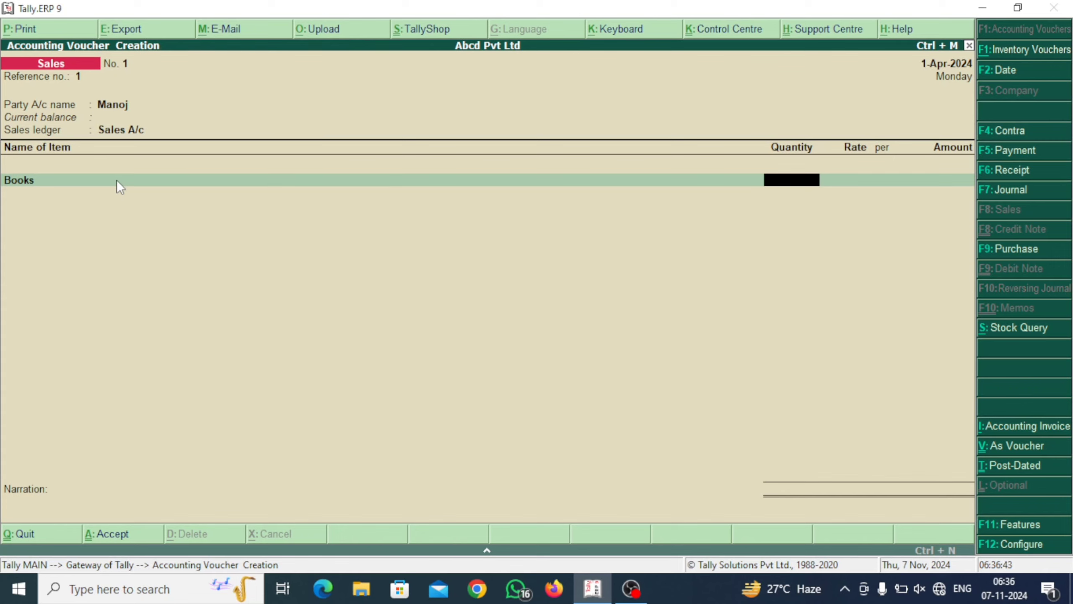
left_click(120, 186)
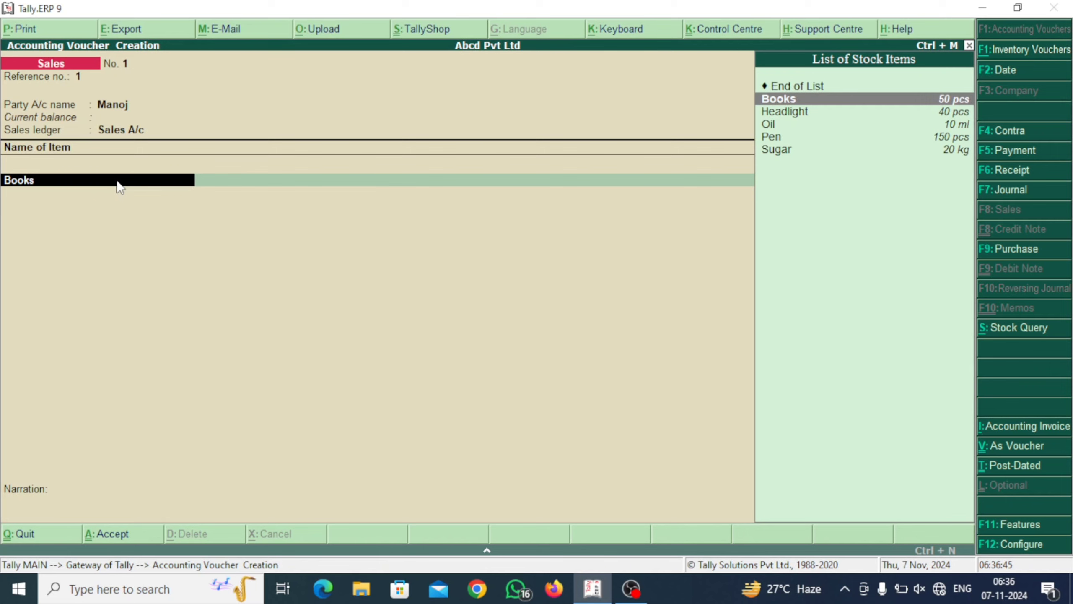
key("Return")
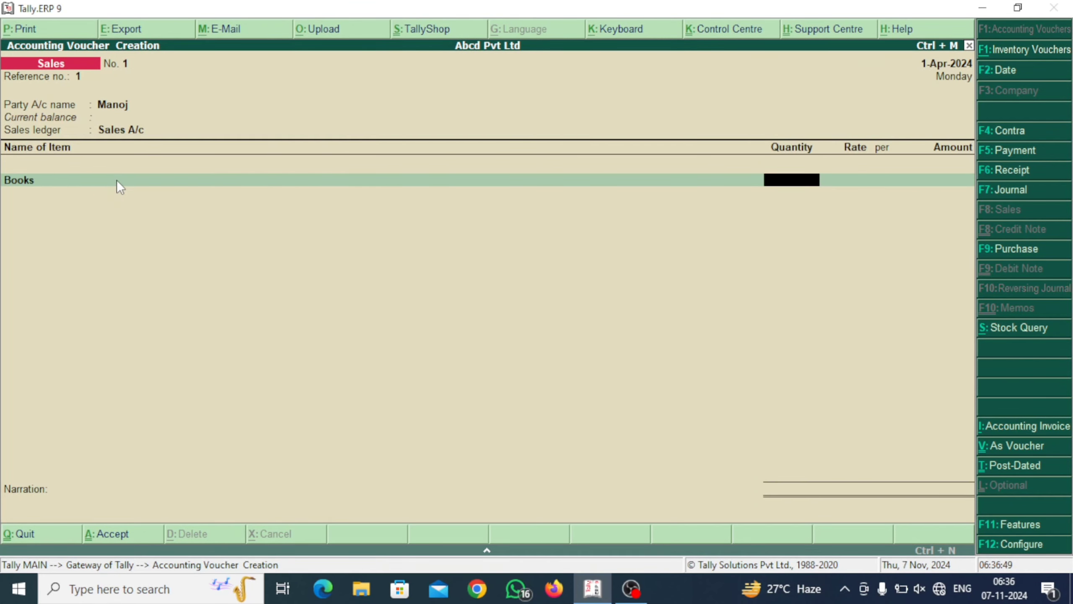
type("50")
key("Return")
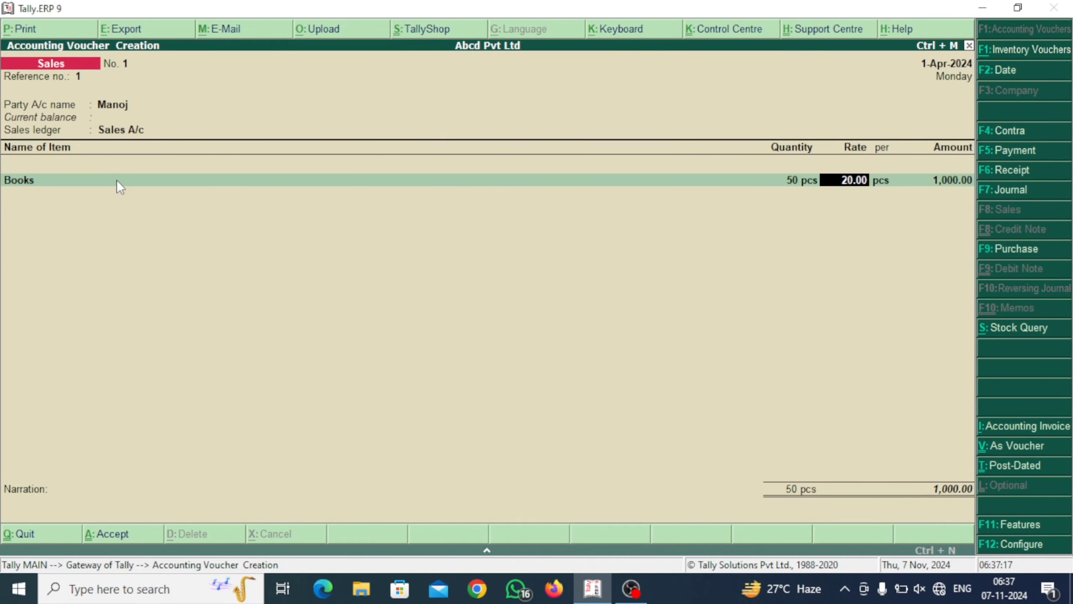
key("Return")
key("Return")
key("Return")
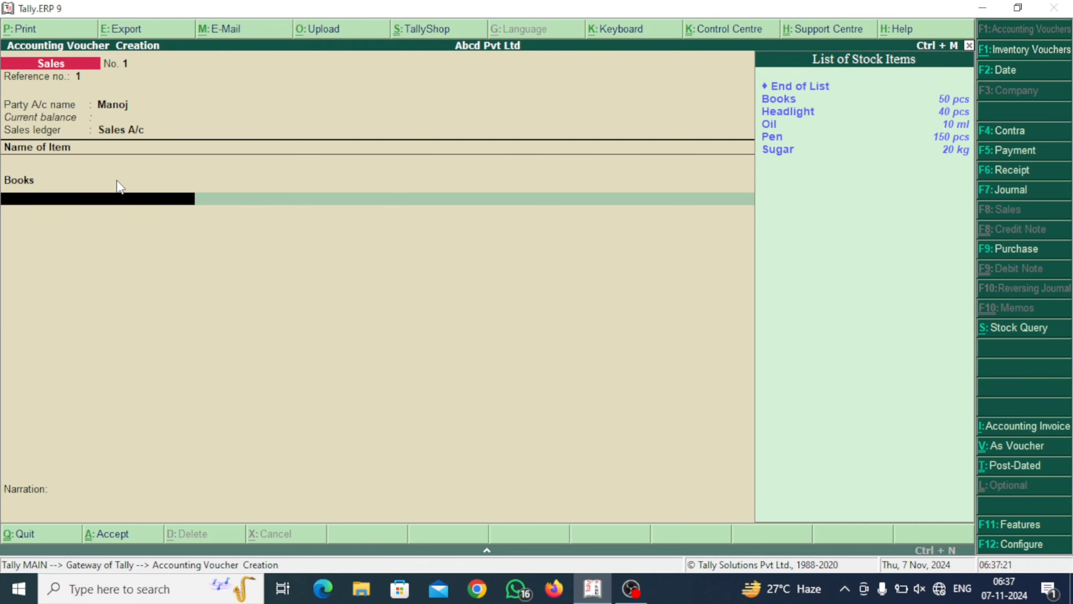
Add Headlight to the sales voucher with a quantity of 40 pcs at a rate of 350.00 per pcs.
key("Down")
key("Down")
key("Return")
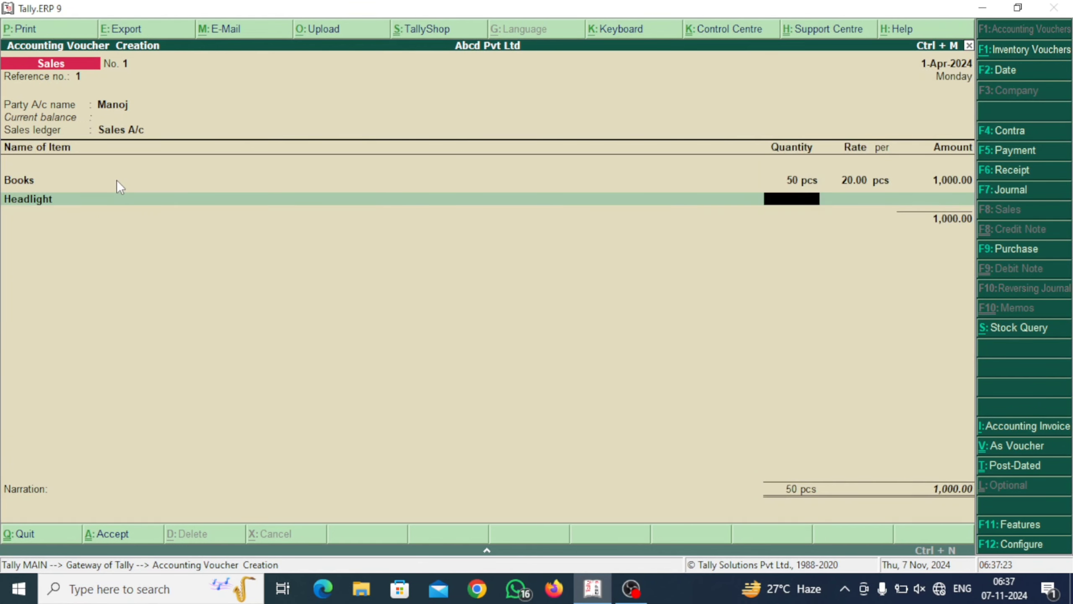
key("BackSpace")
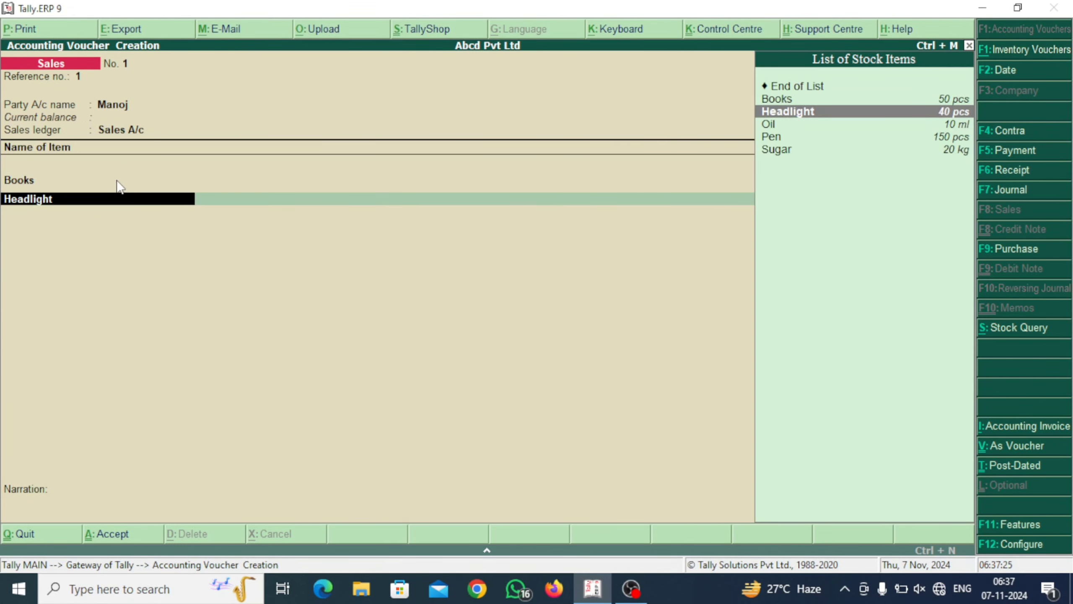
key("Return")
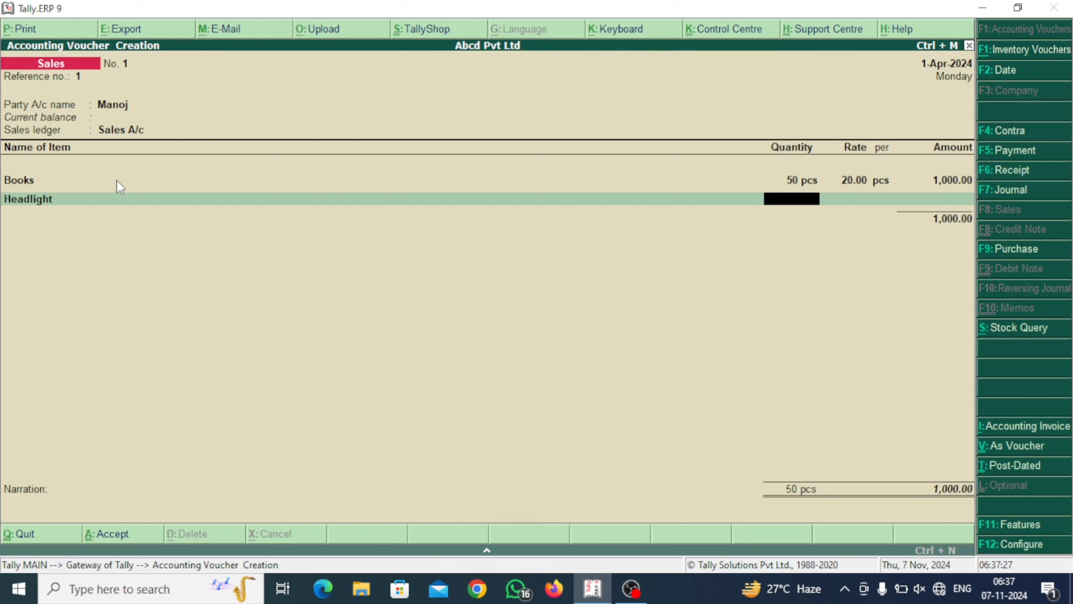
type("40")
key("Return")
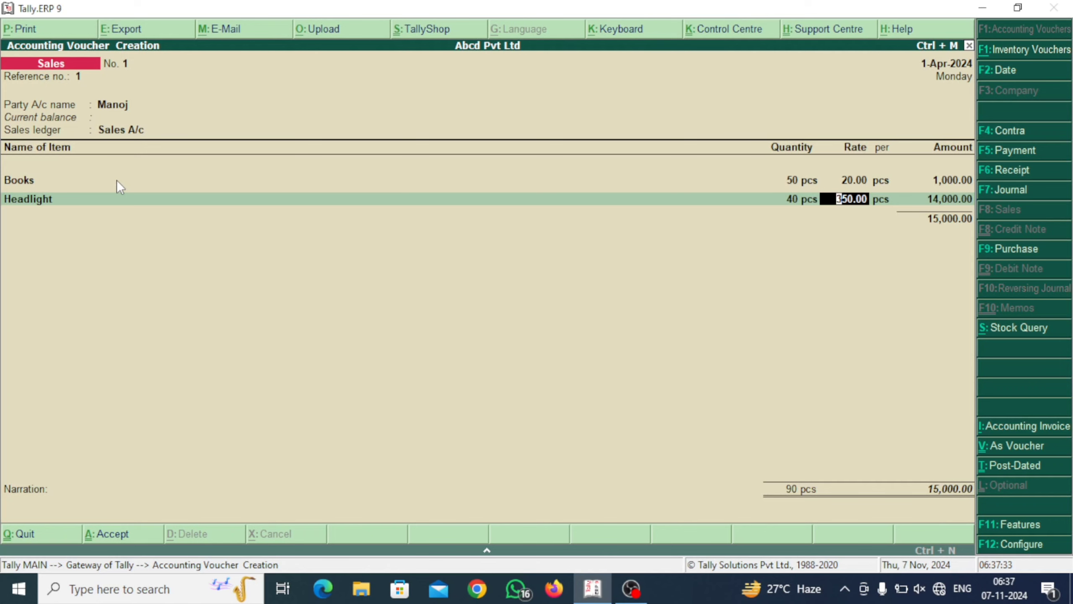
key("Return")
key("Return")
key("Return")
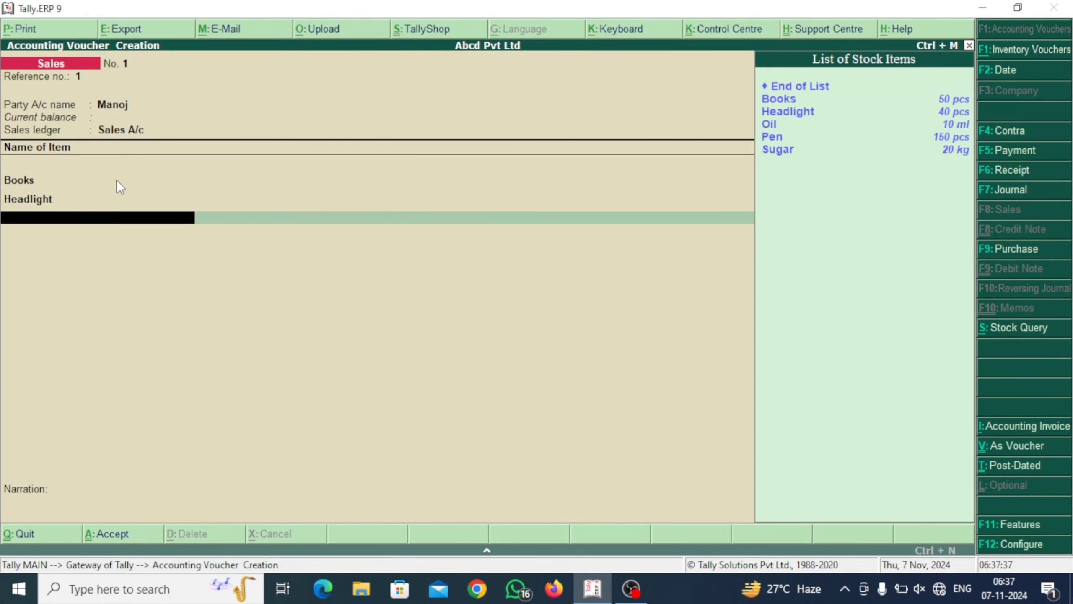
Add Oil to the sales voucher with a quantity of 10 ml at a rate of 50.00 per ml.
key("Down")
key("Down")
key("Down")
key("Return")
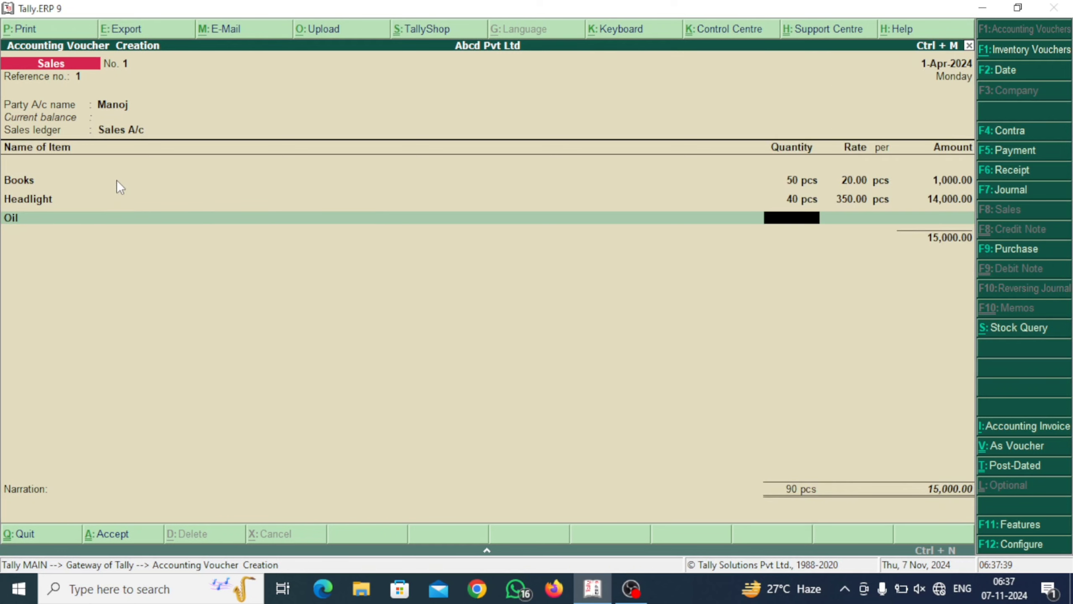
key("BackSpace")
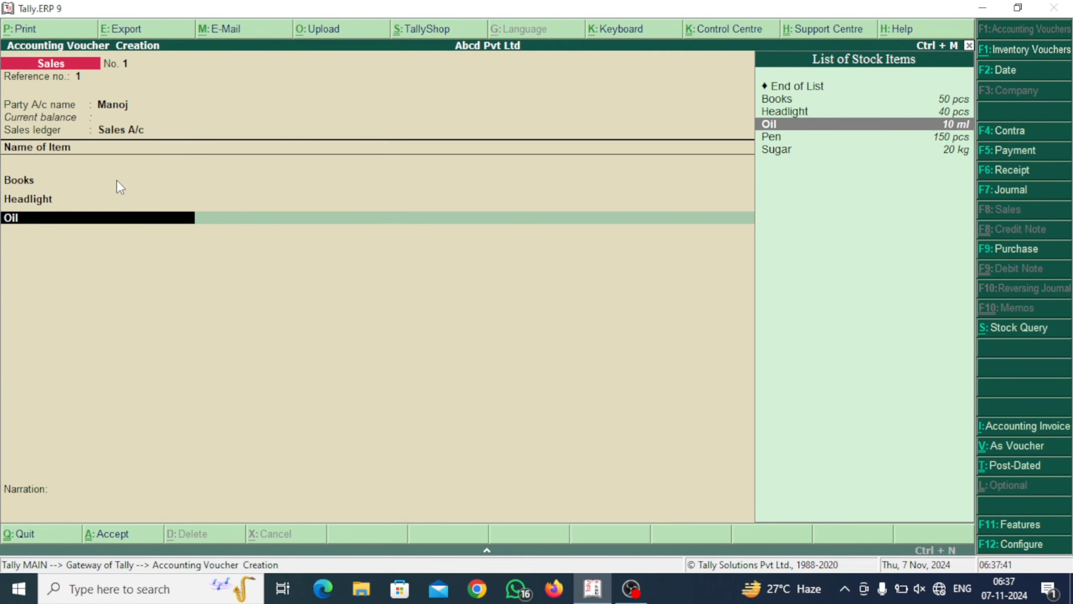
key("Return")
type("10")
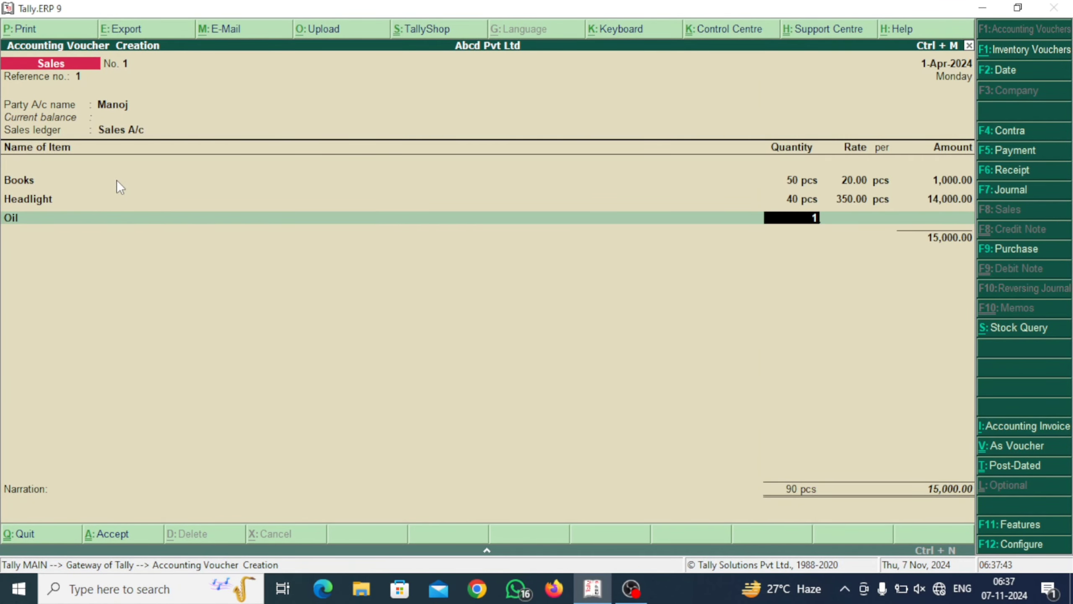
key("Return")
key("Return")
key("Return")
key("Return")
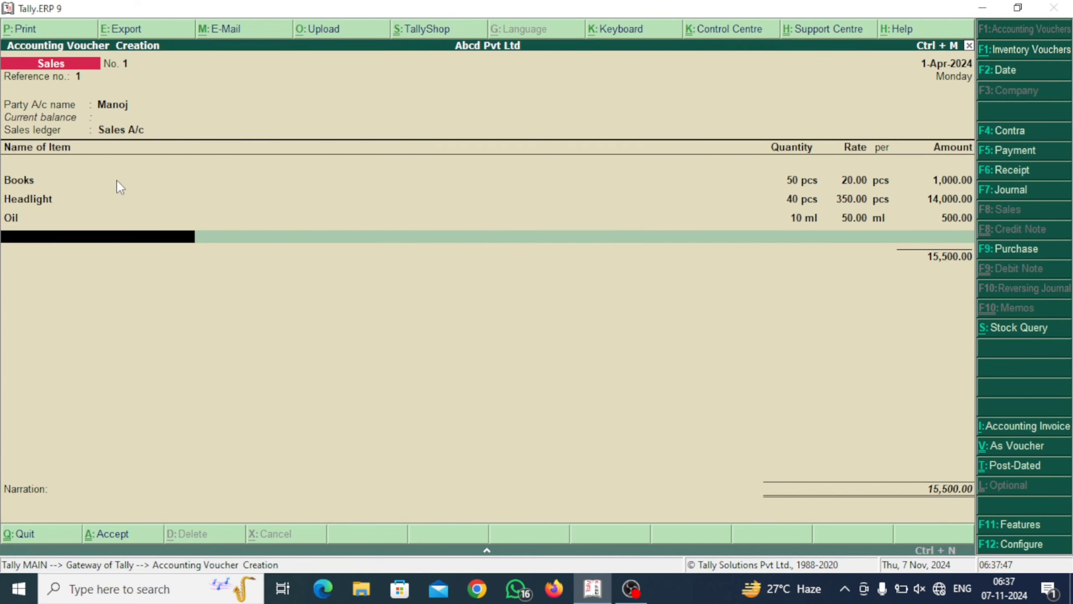
Add Pen to the sales voucher with a quantity of 100 pcs at a rate of 15.00 per pcs.
key("Down")
key("Down")
key("Down")
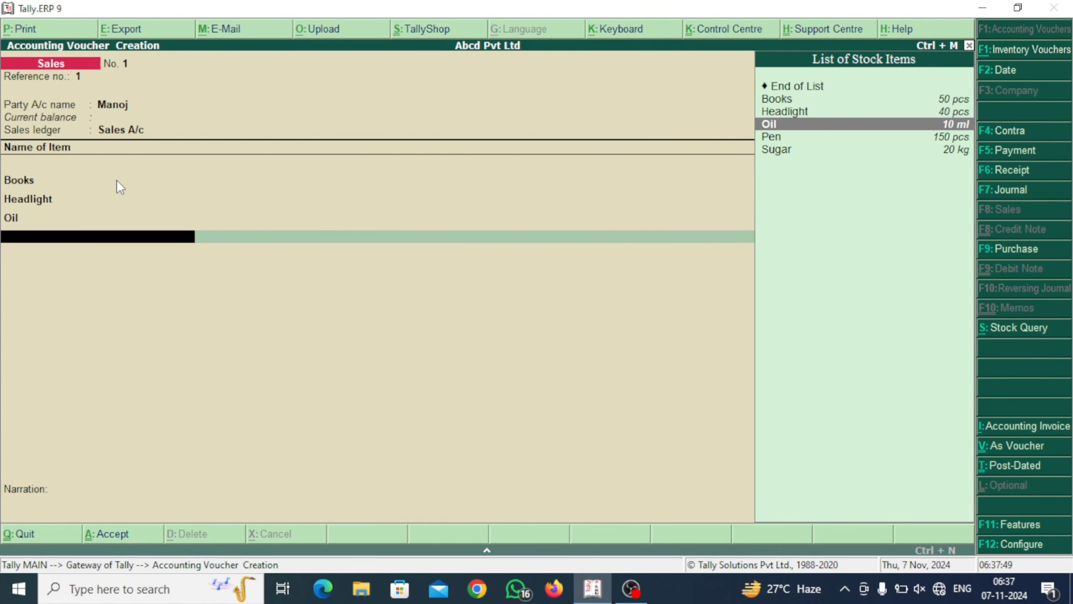
key("Down")
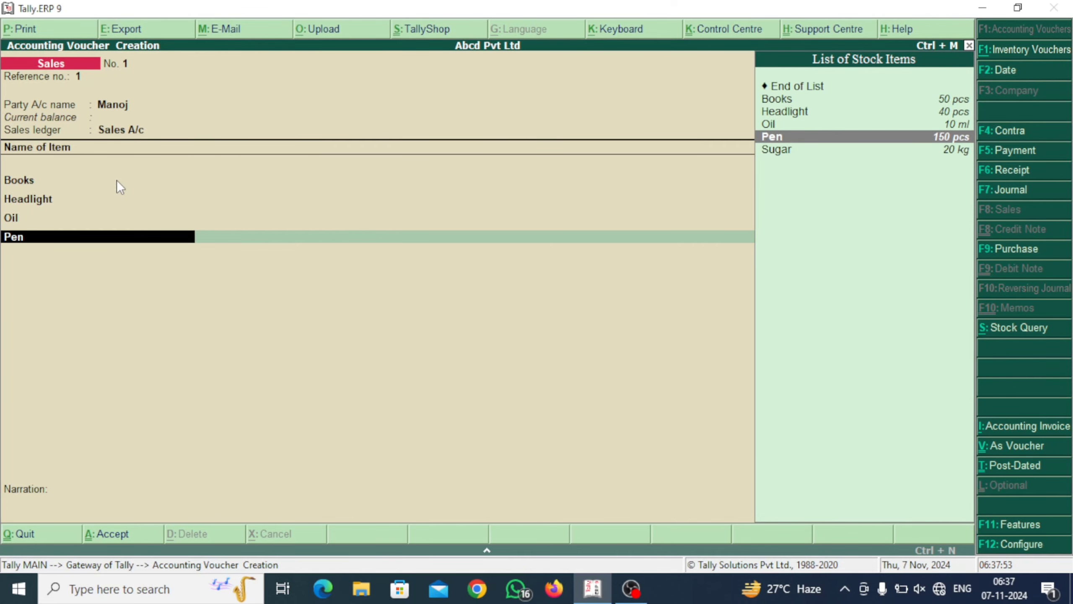
key("Return")
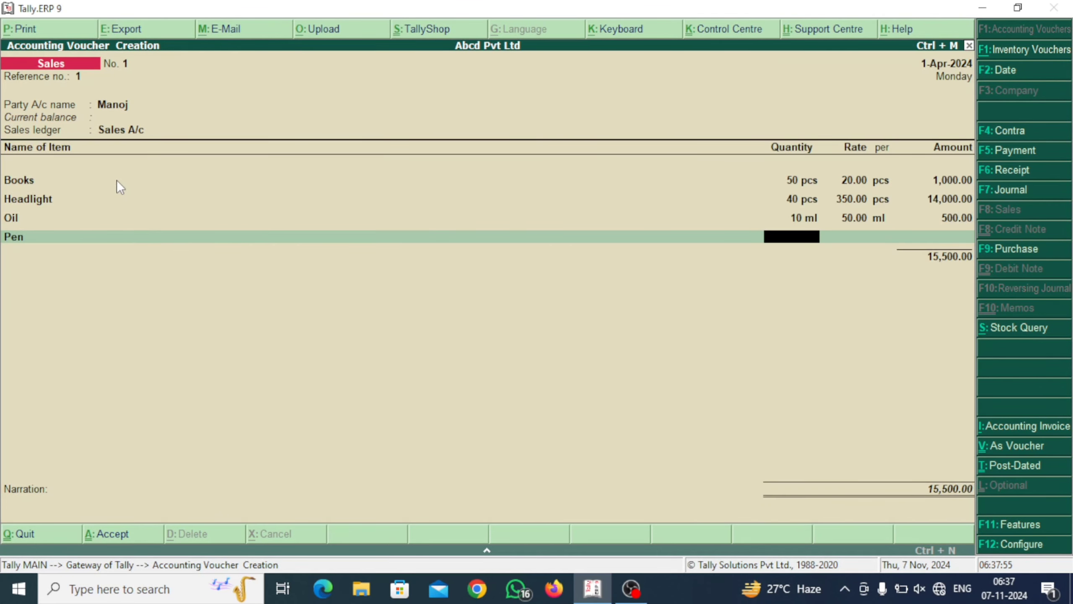
type("100")
key("Return")
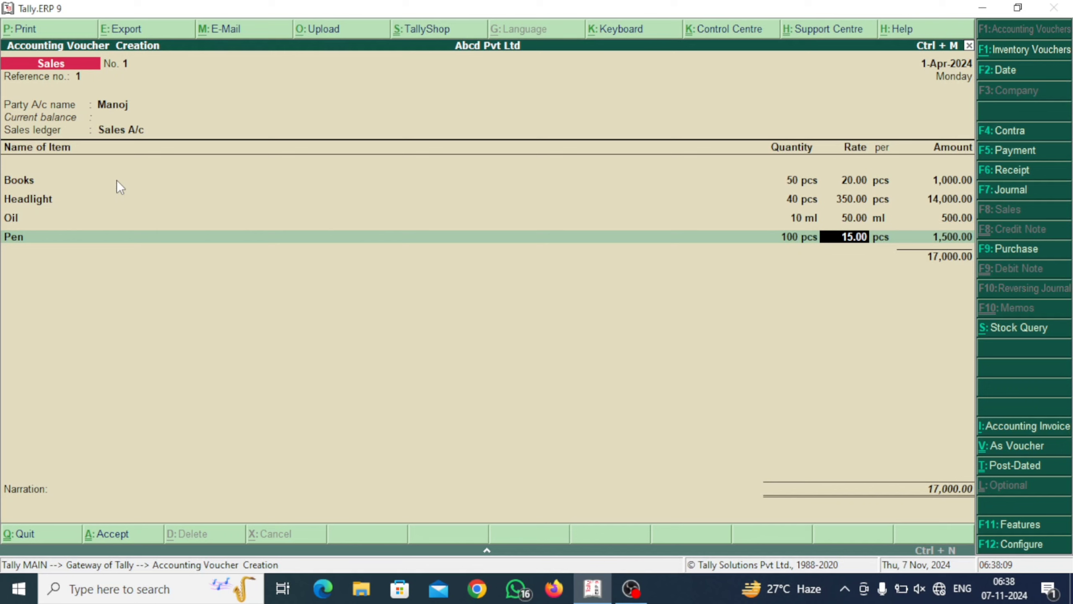
key("Return")
key("Return")
key("Return")
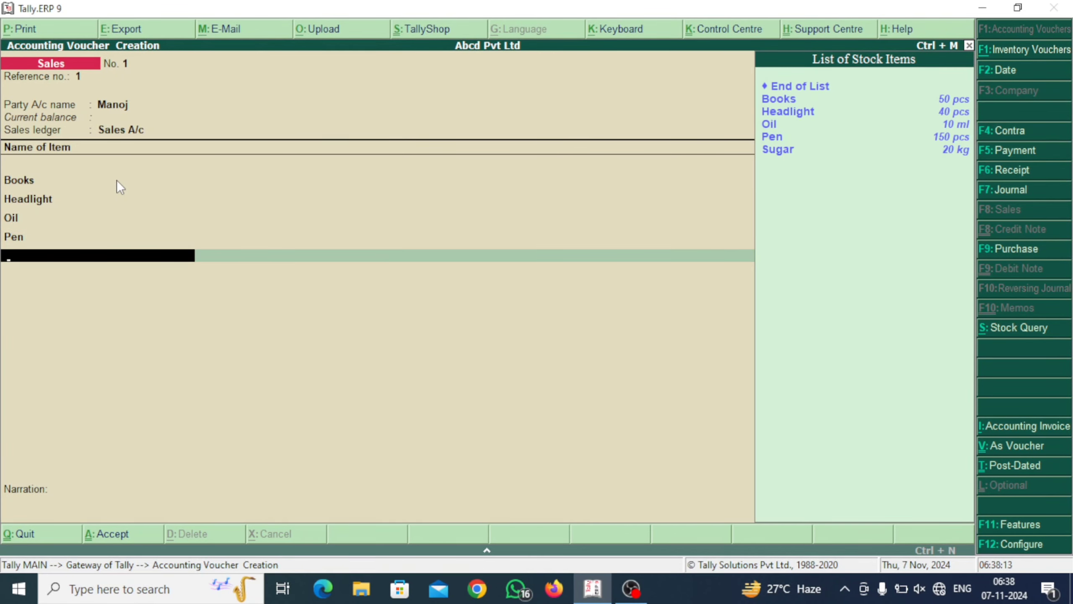
Add Sugar to the sales voucher with a quantity of 10 kg at a rate of 50.00 per kg.
key("Down")
key("Down")
key("Down")
key("Down")
key("Down")
key("Down")
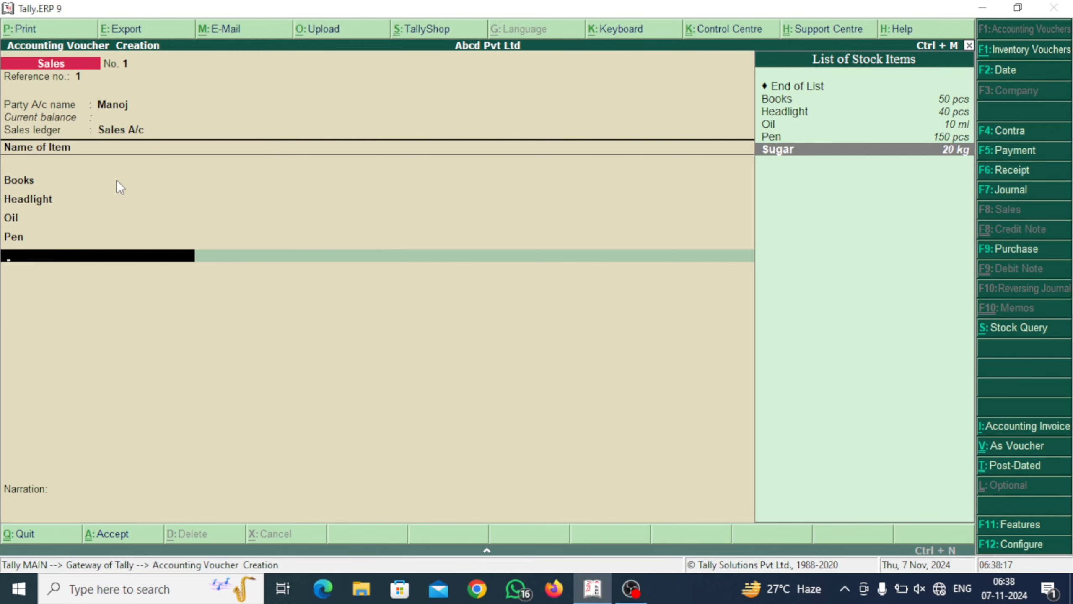
key("Return")
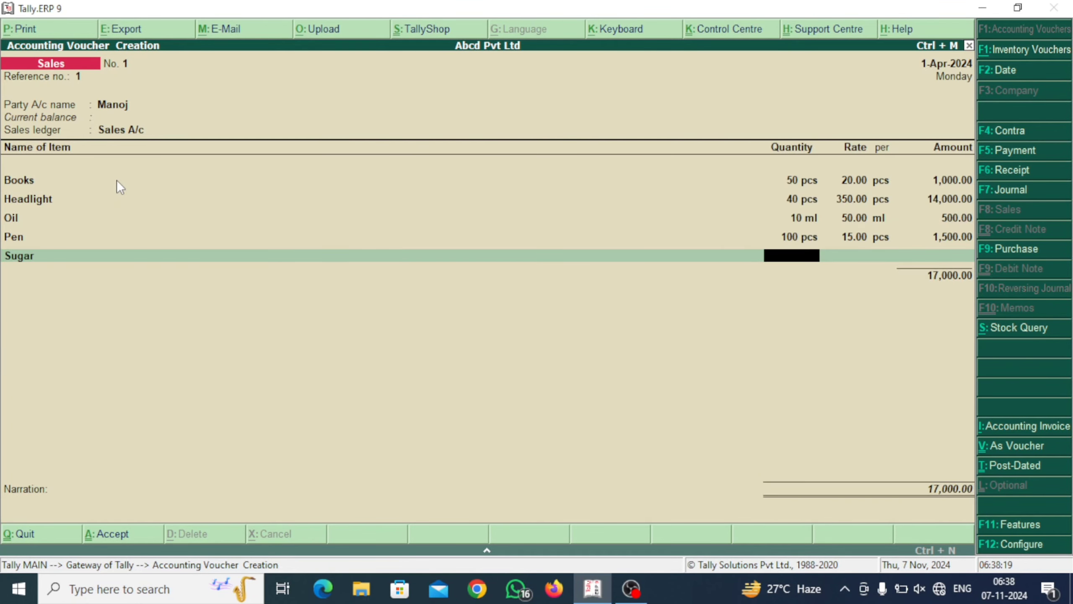
type("10")
key("Return")
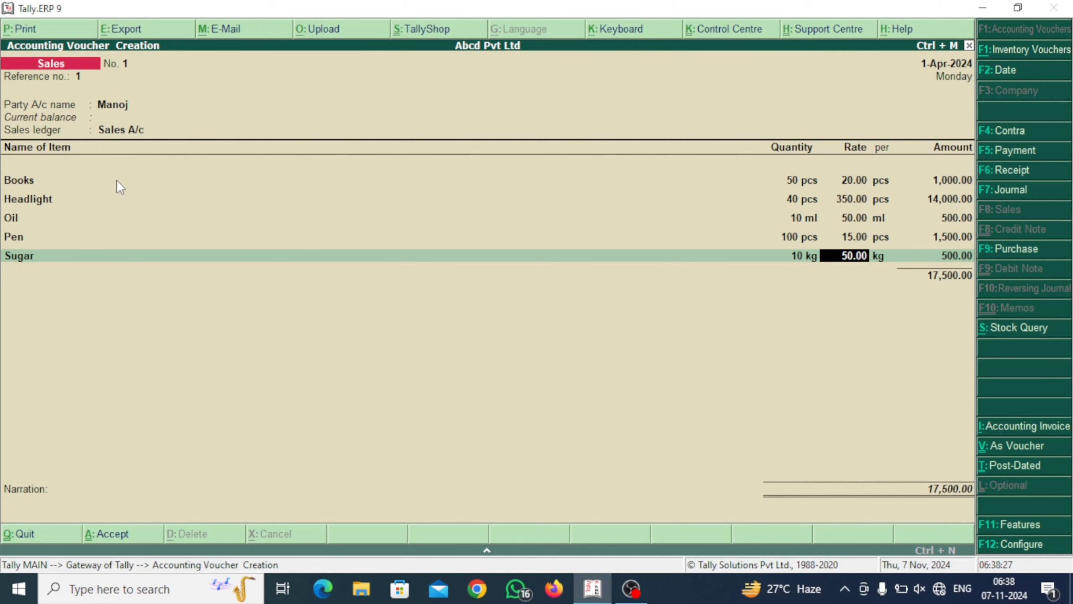
key("Return")
key("Return")
key("Return")
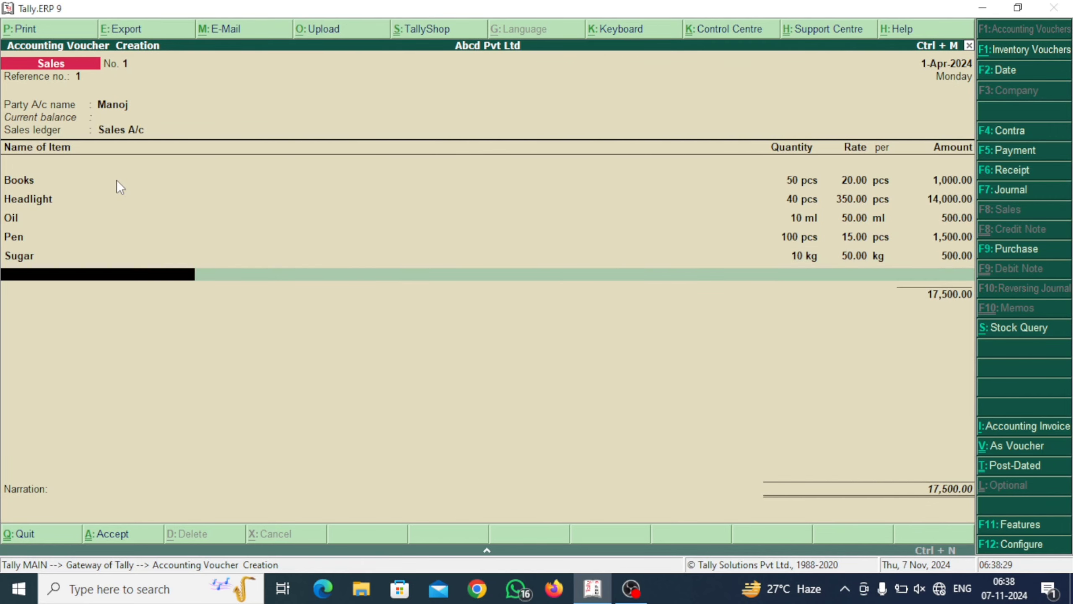
End the item list, save the sales voucher without a narration and return to the Gateway of Tally.
key("Return")
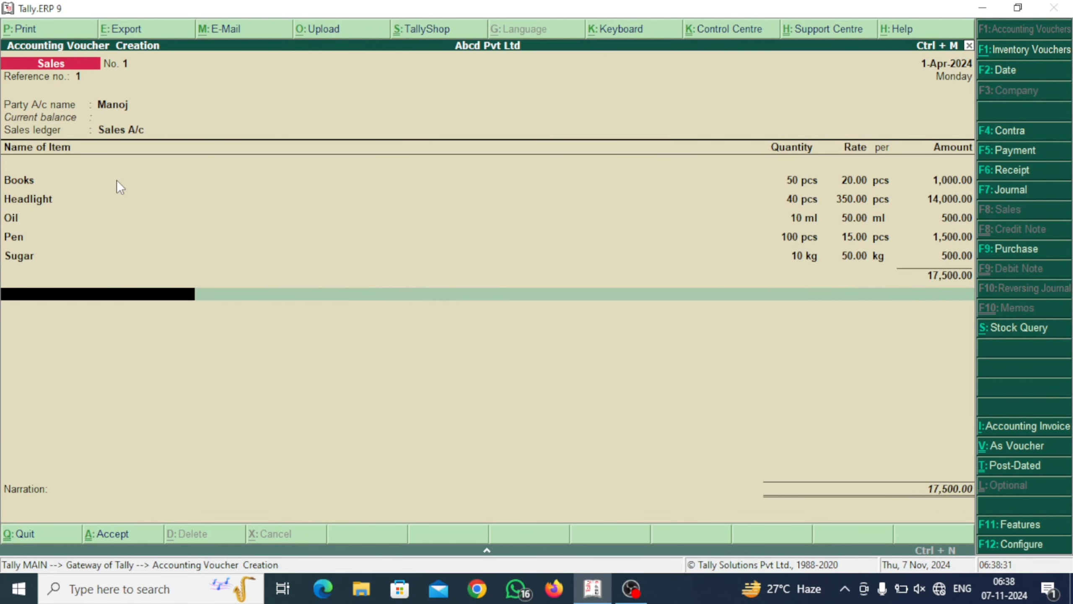
key("Return")
key("Return")
key("Return")
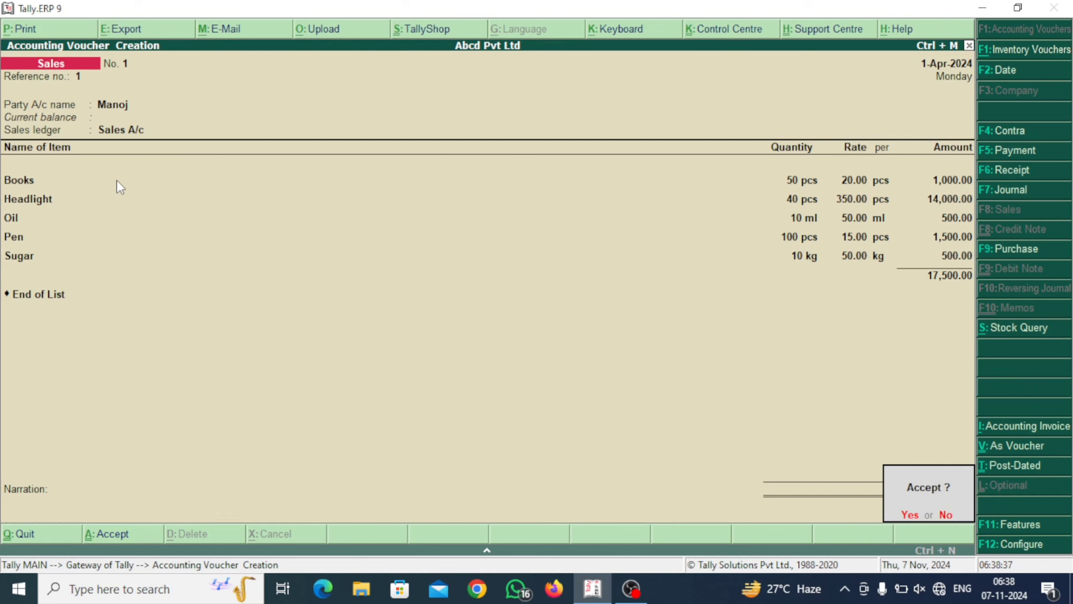
key("Return")
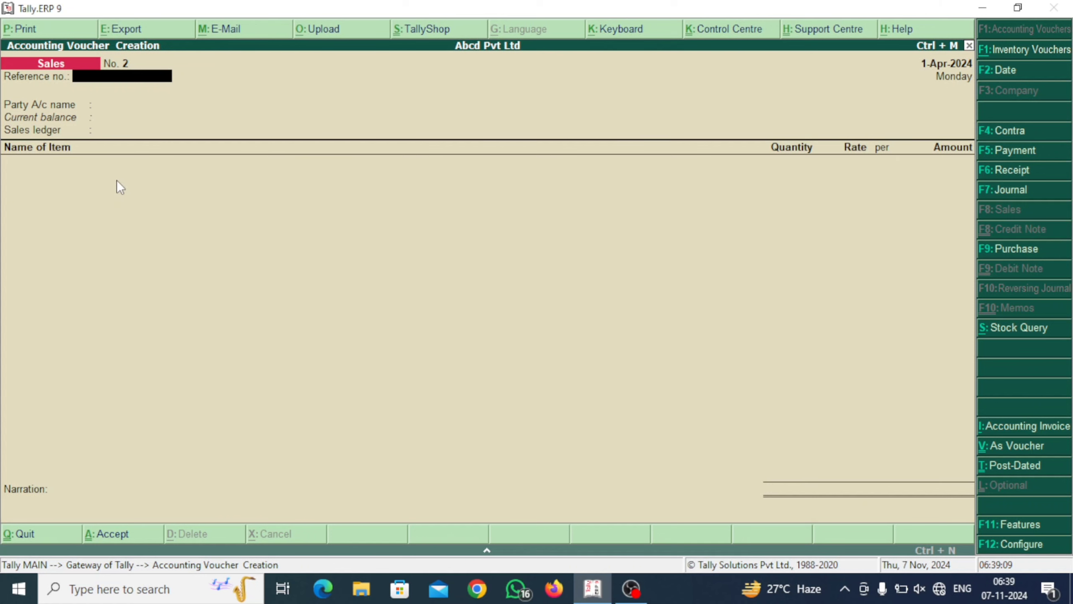
key("Escape")
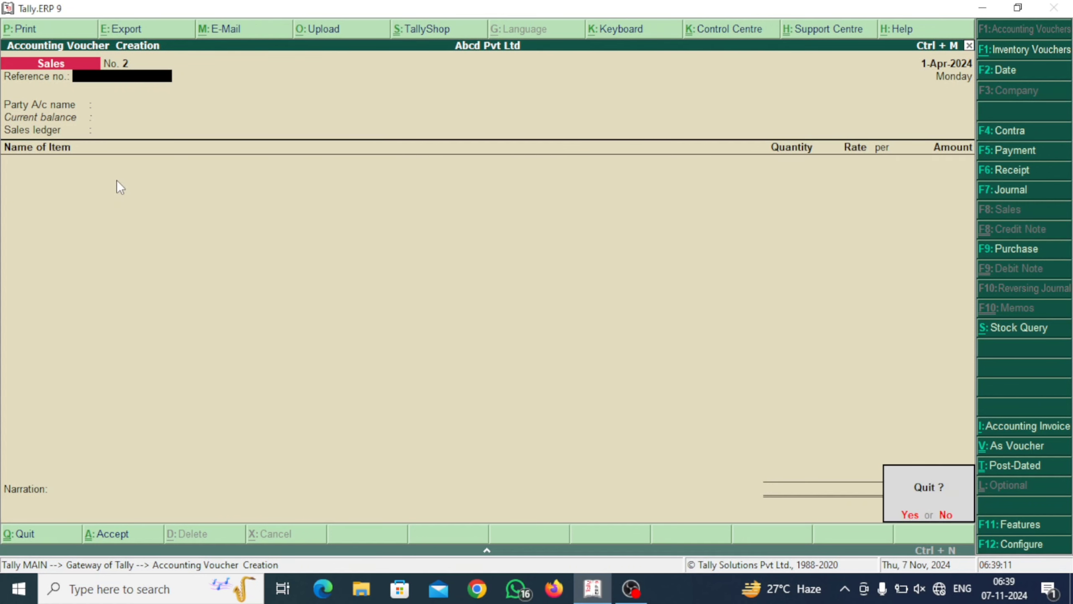
key("y")
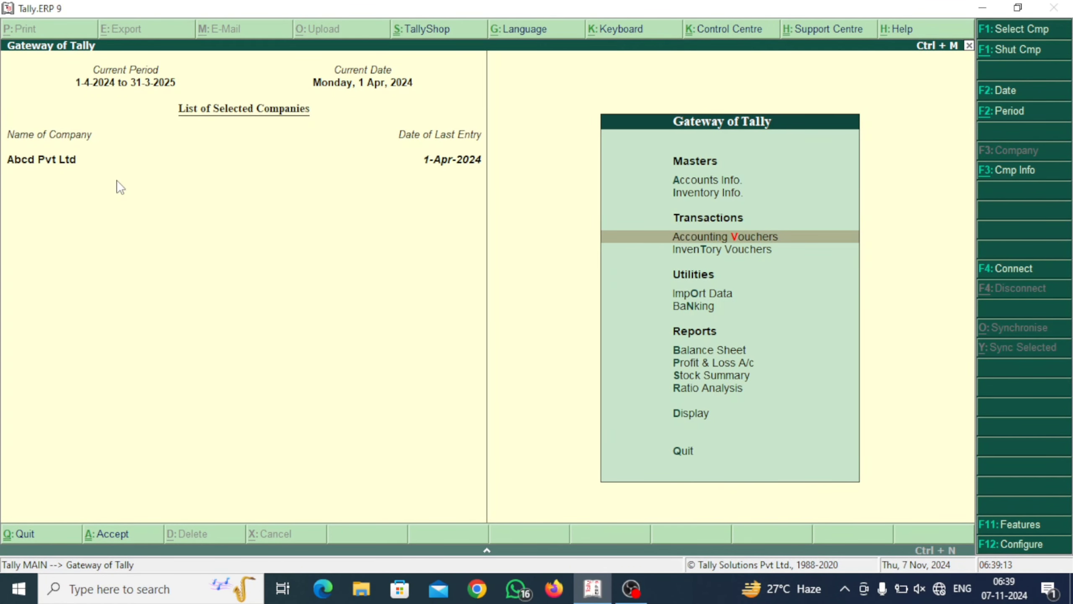
Open the Stock Summary report and review the closing balances of the General Store and Stationary groups.
key("Down")
key("Down")
key("Down")
key("Down")
key("Down")
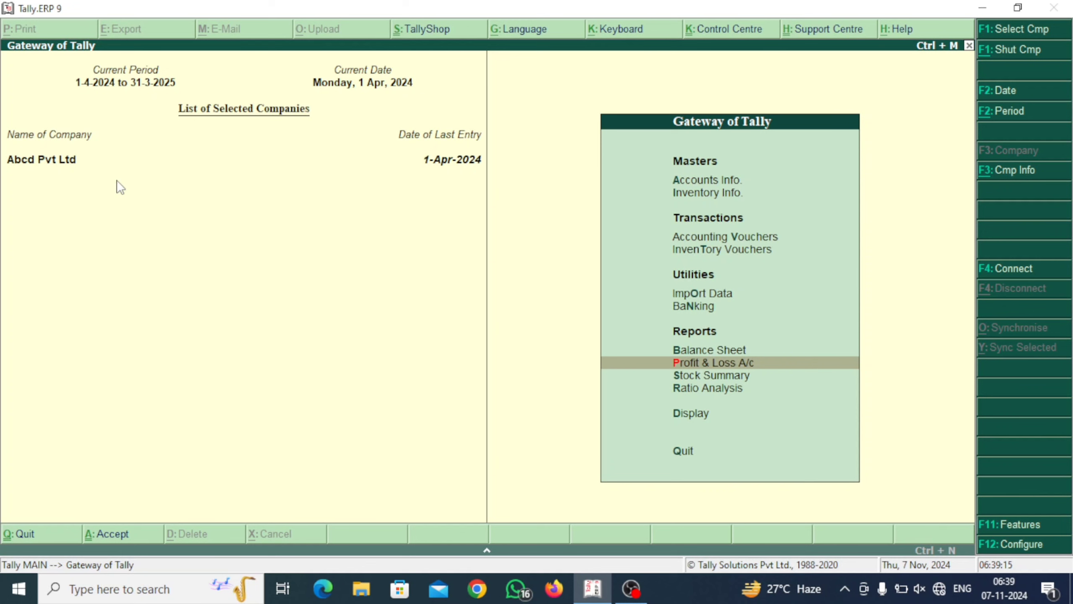
key("Down")
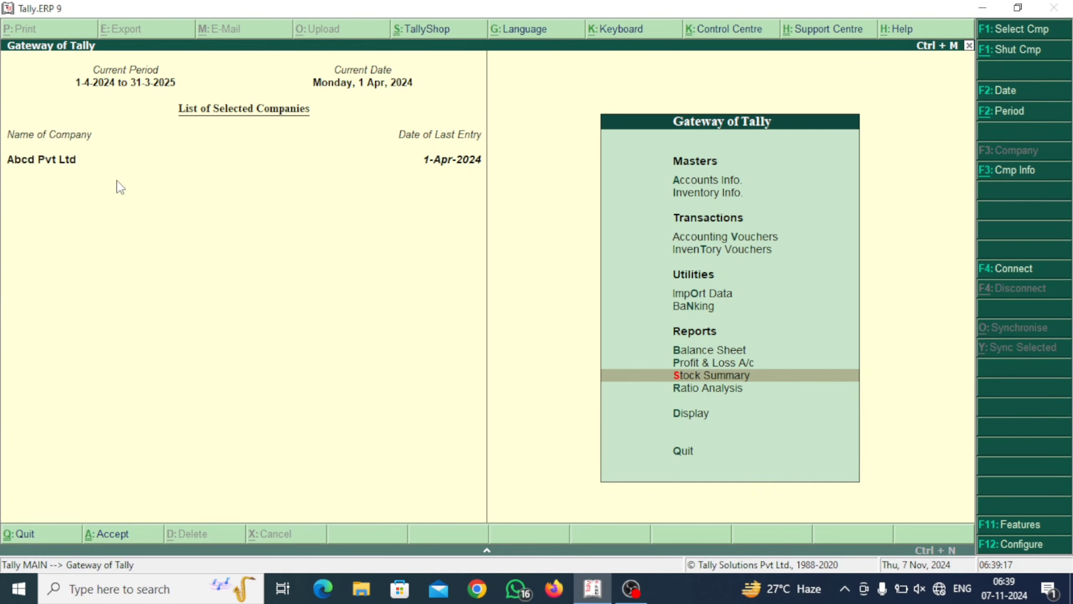
key("Return")
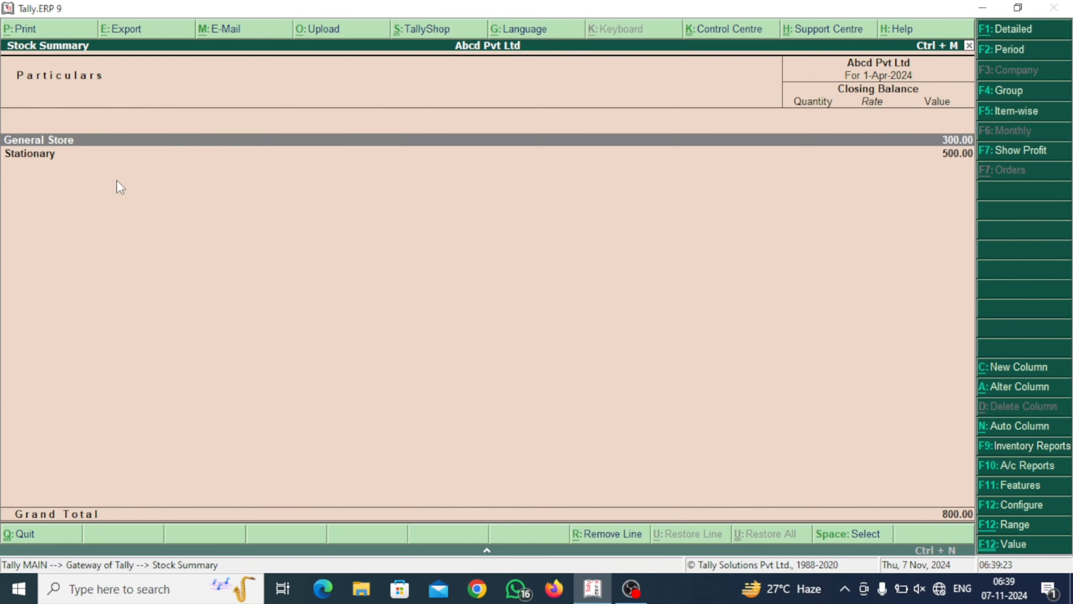
key("Down")
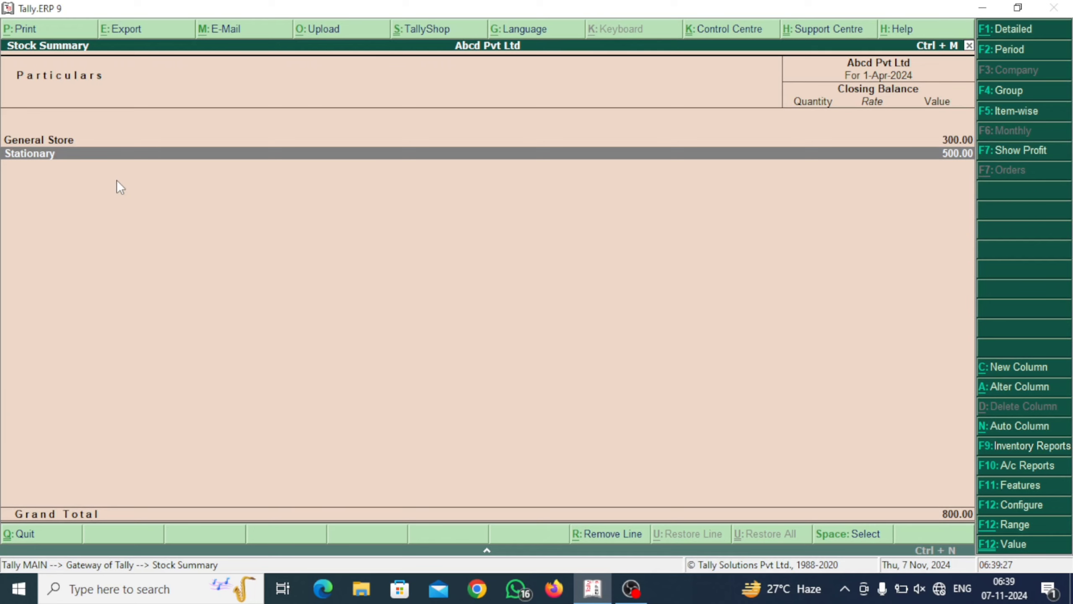
key("Up")
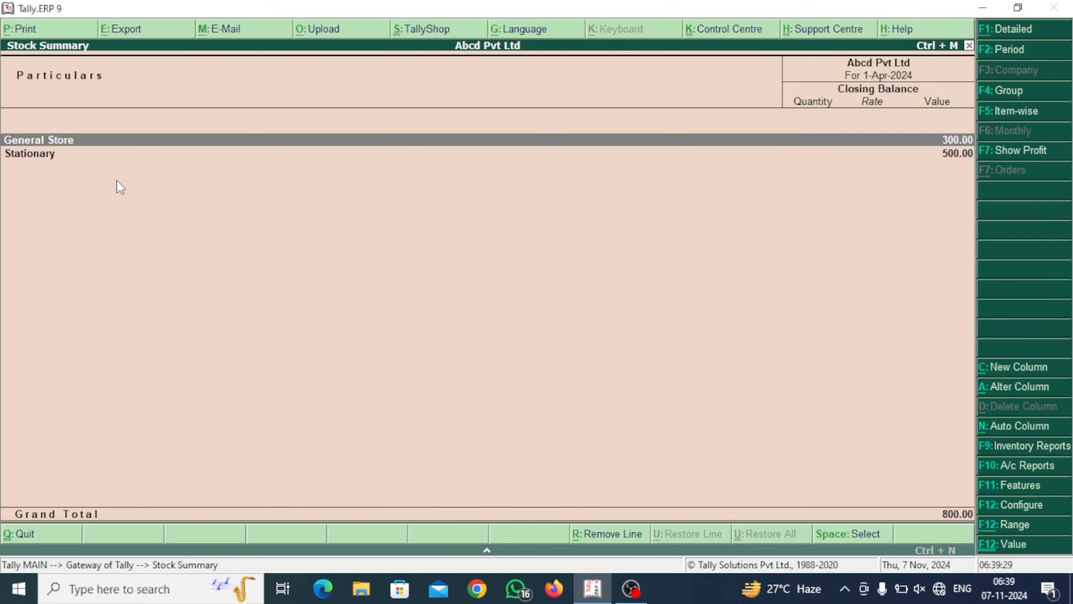
key("Down")
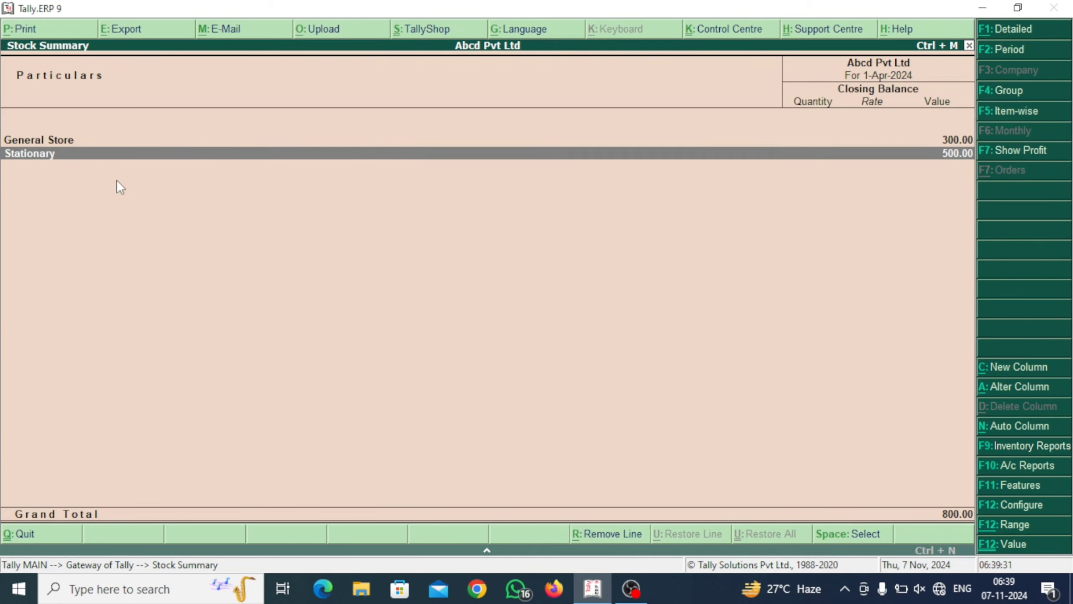
key("Up")
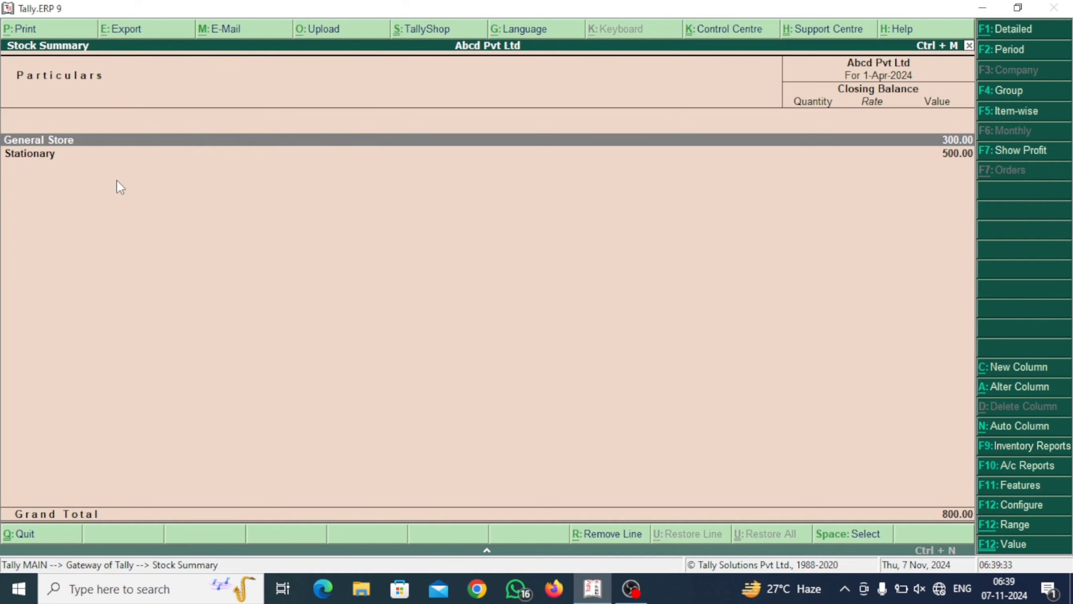
Examine Sugar's monthly inward, outward and closing stock in the General Store group, and return to the group summary.
key("Return")
key("Return")
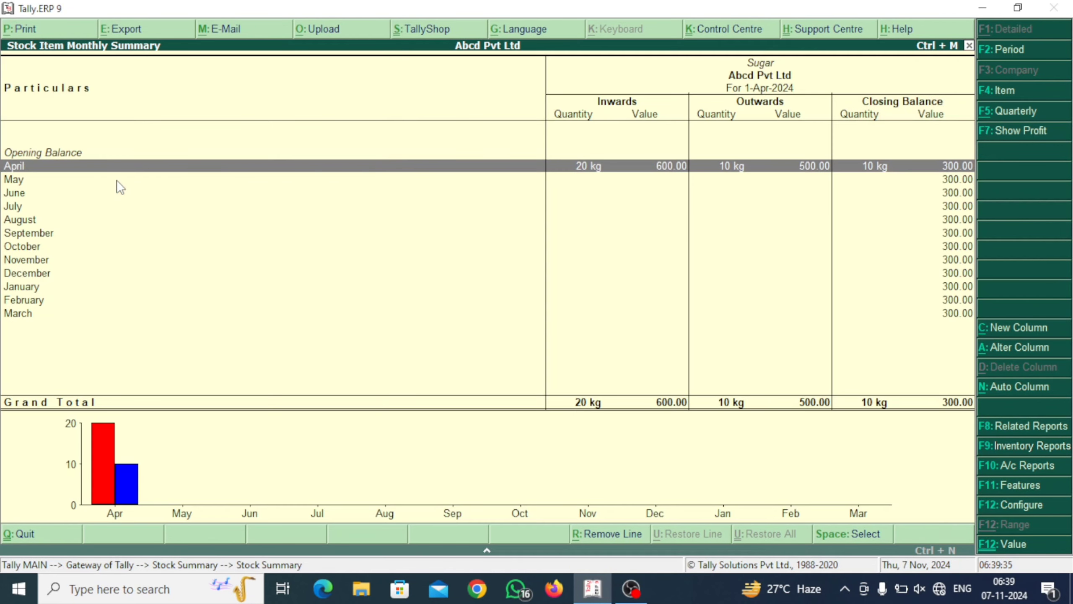
key("Escape")
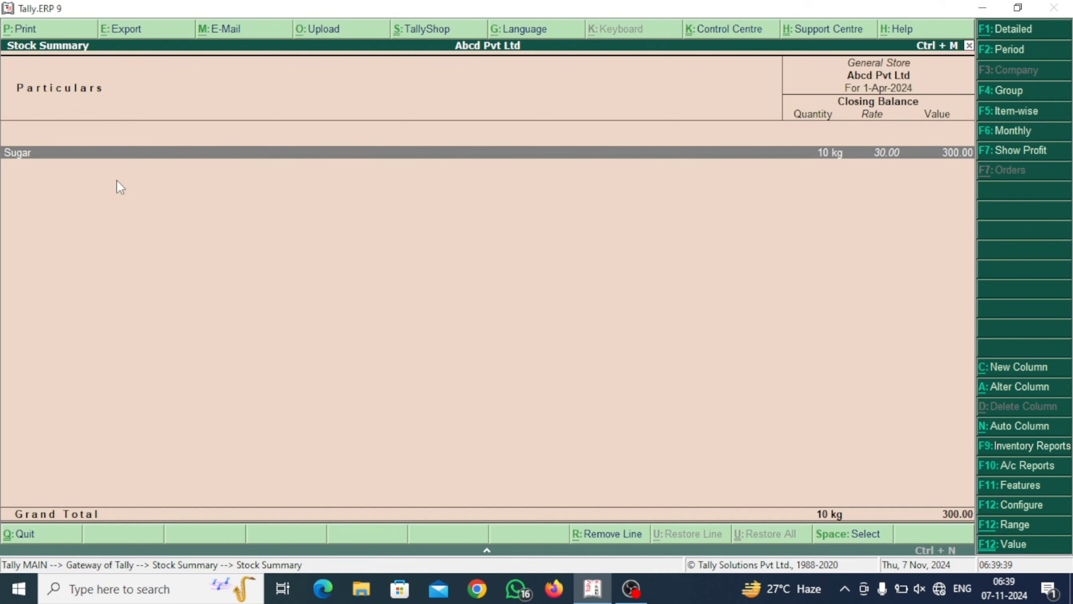
key("Escape")
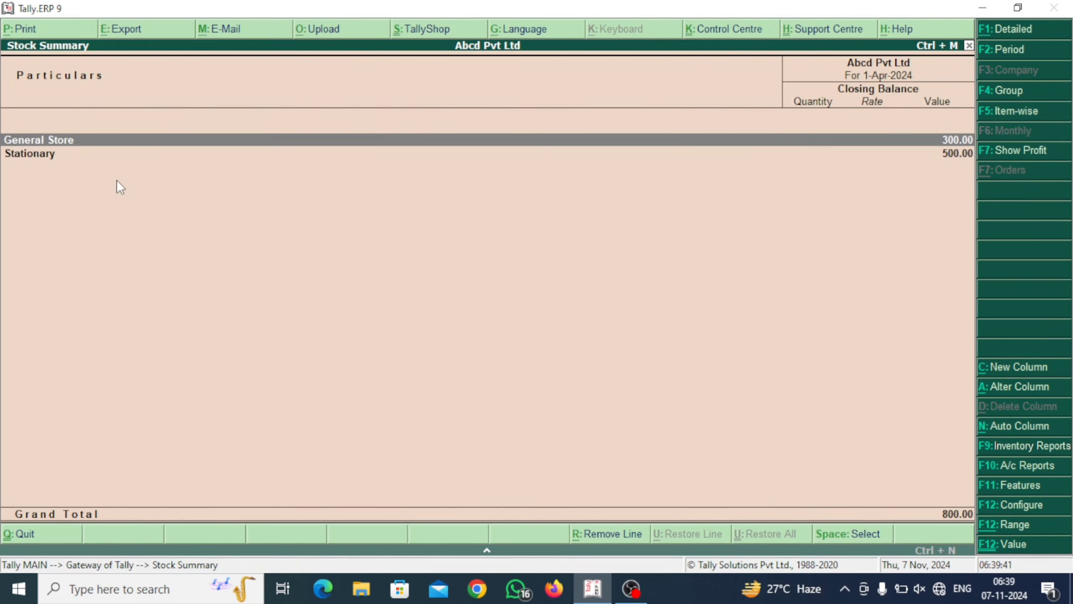
Examine the remaining stock of the Stationary group and close the Stock Summary report.
key("Down")
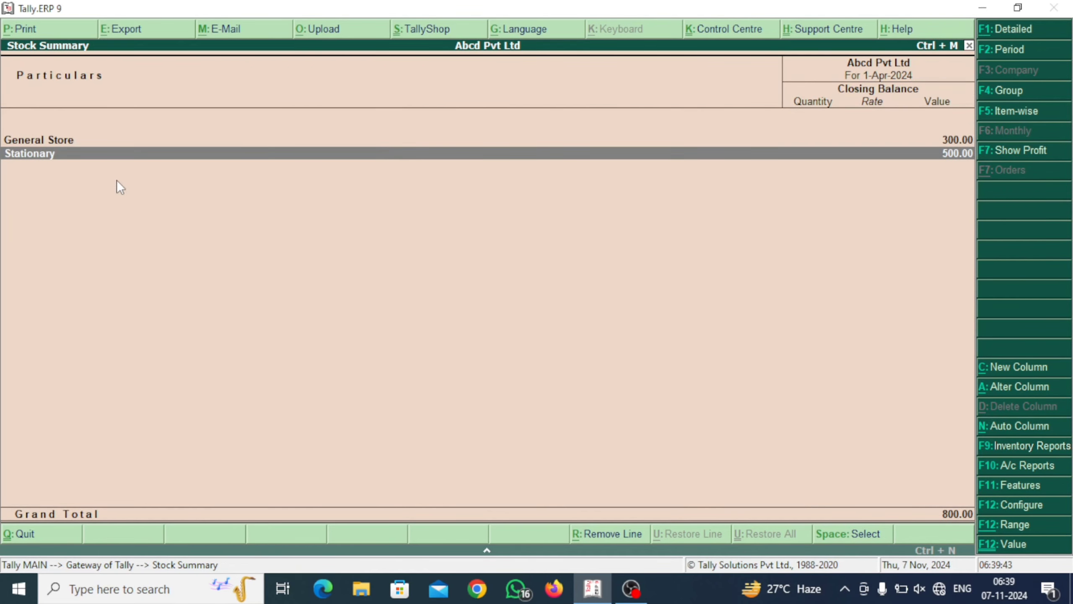
key("Return")
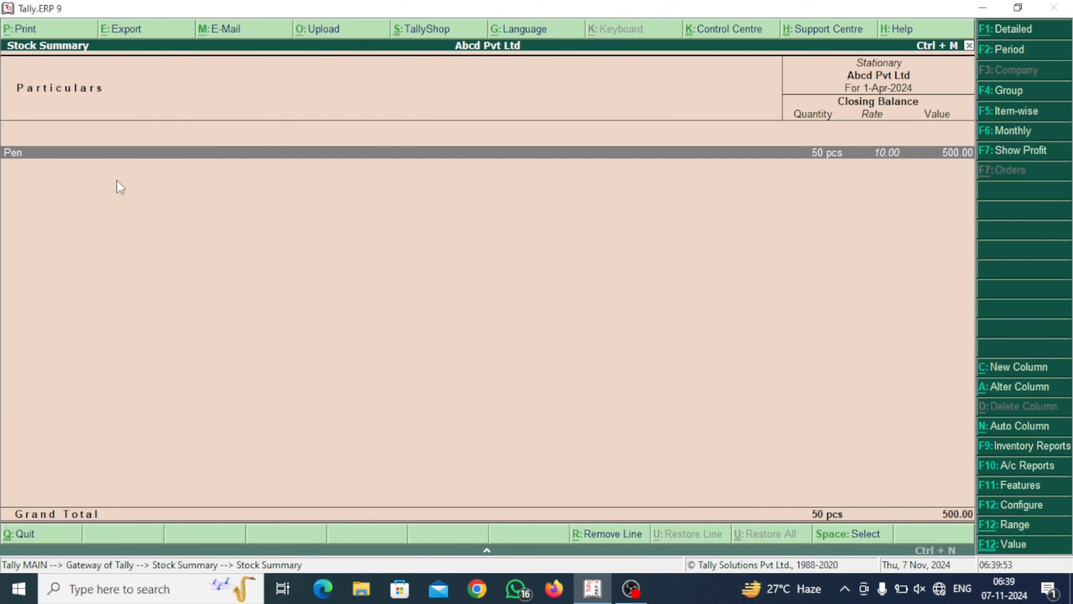
key("Escape")
key("Escape")
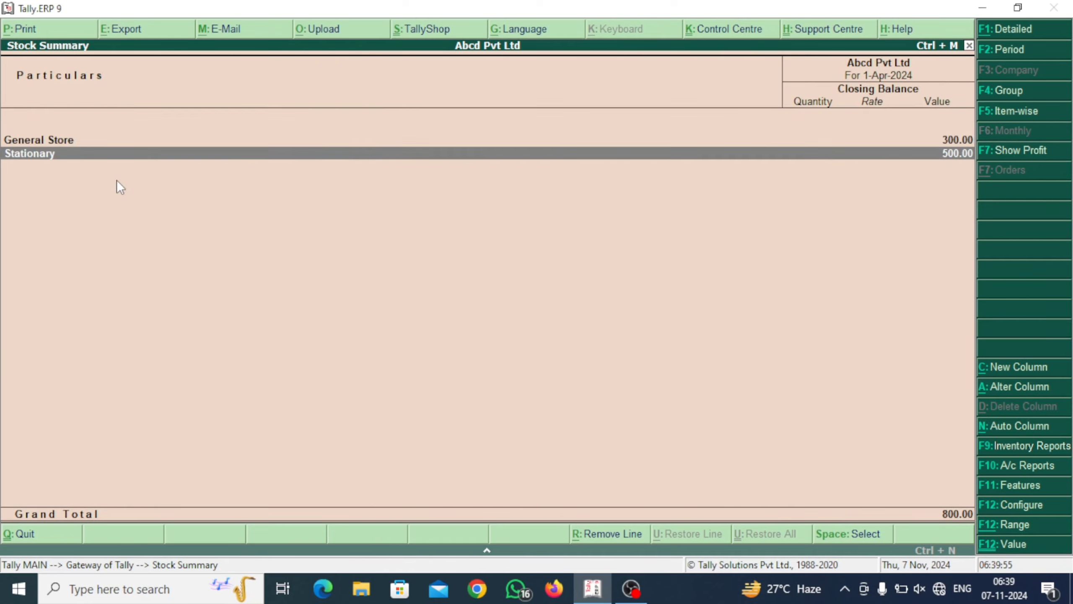
key("Escape")
key("n")
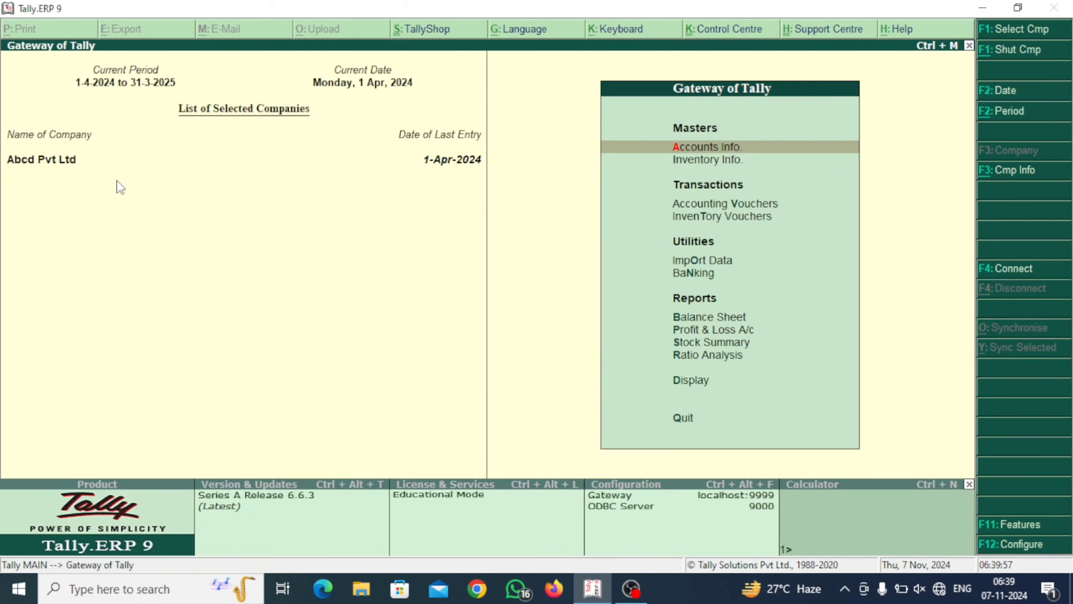
Open a new sales voucher from Accounting Vouchers and set its reference number to 2.
key("Down")
key("Down")
key("Down")
key("Up")
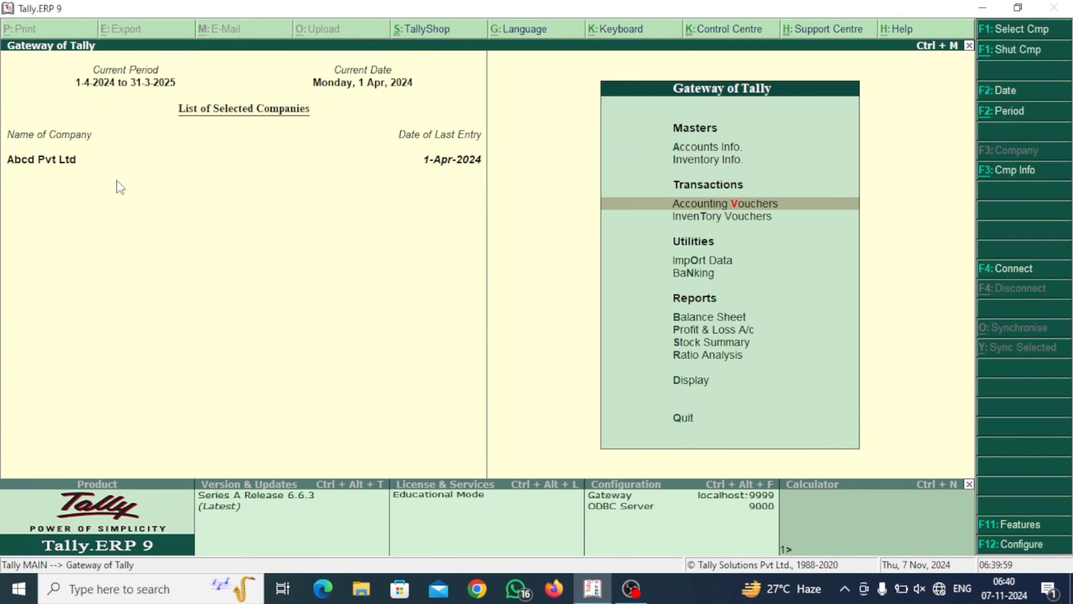
key("Return")
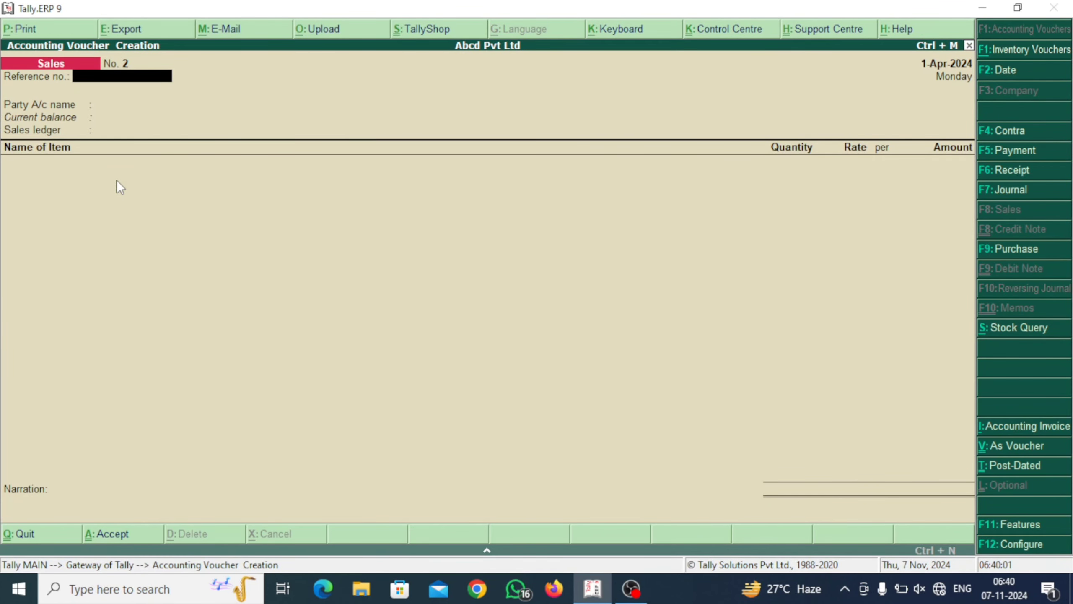
key("Return")
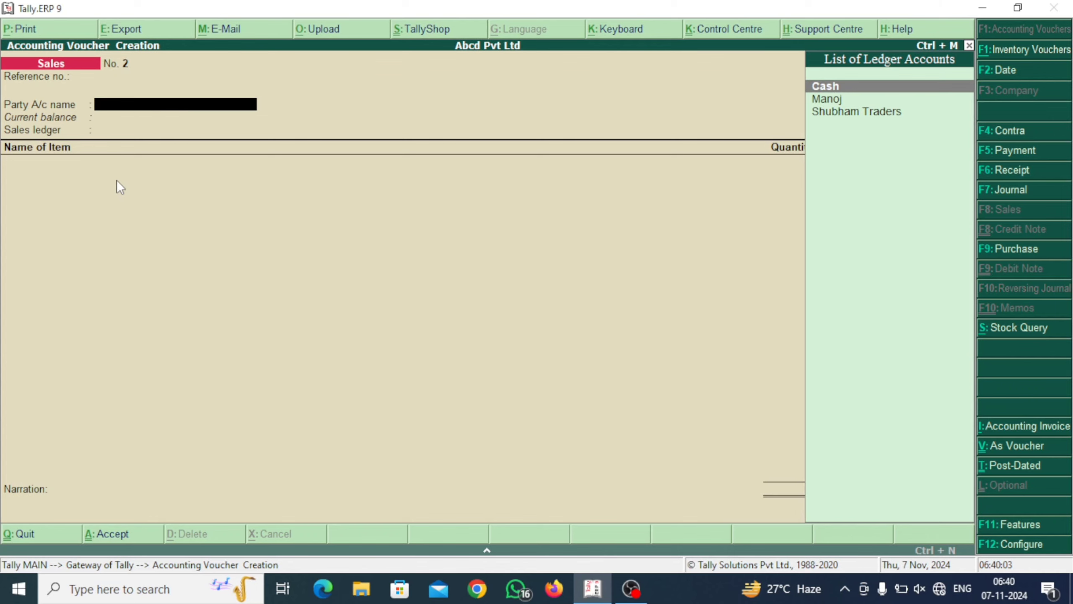
key("BackSpace")
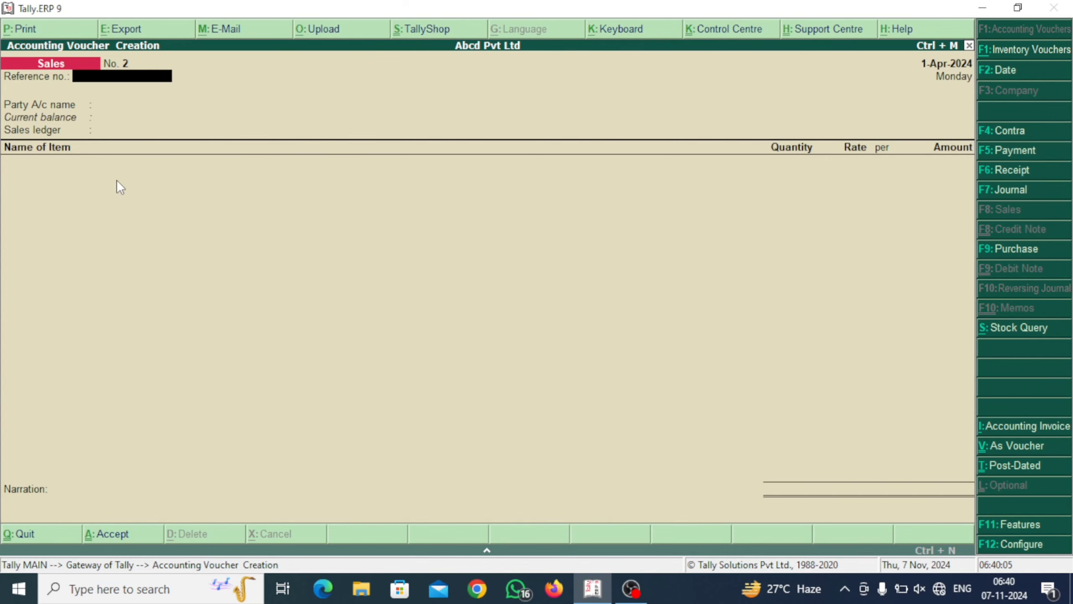
type("2")
key("Return")
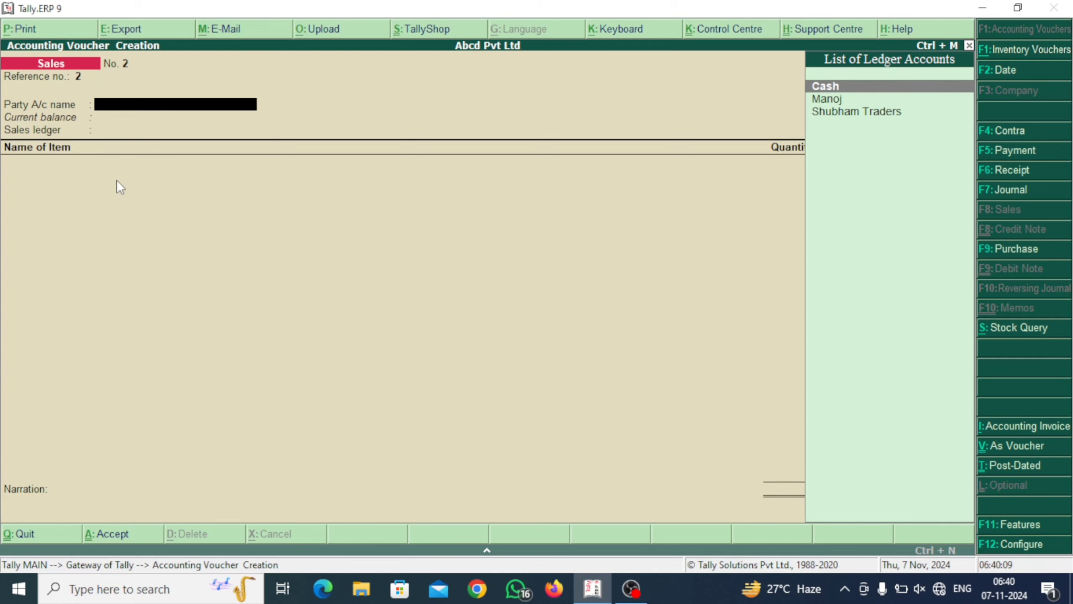
Choose the individual customer's ledger as the party, accept the blank despatch details, and select Sales A/c as the sales ledger.
key("Down")
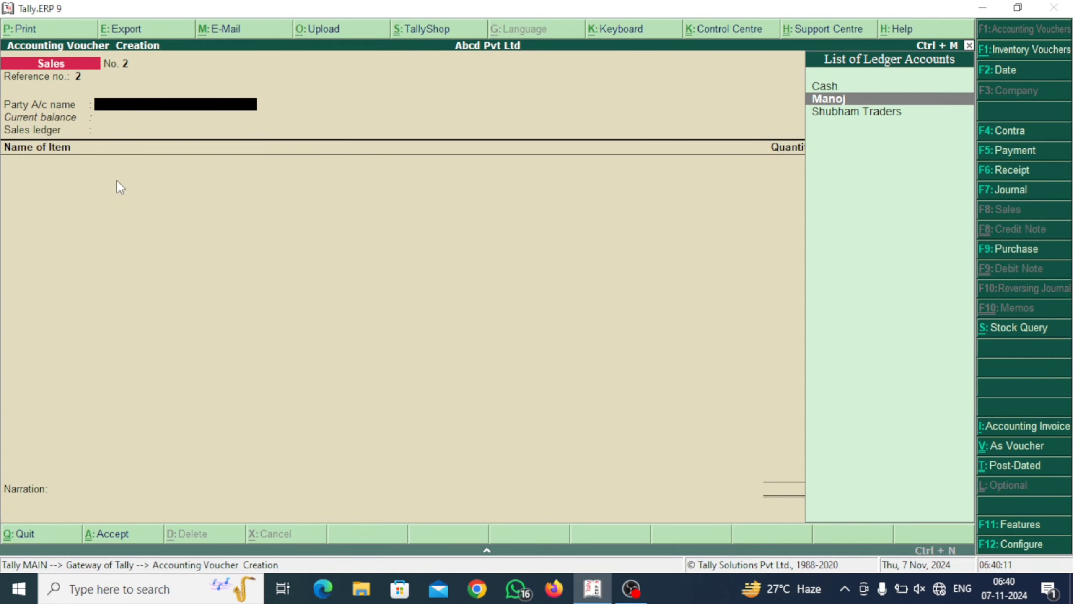
key("Return")
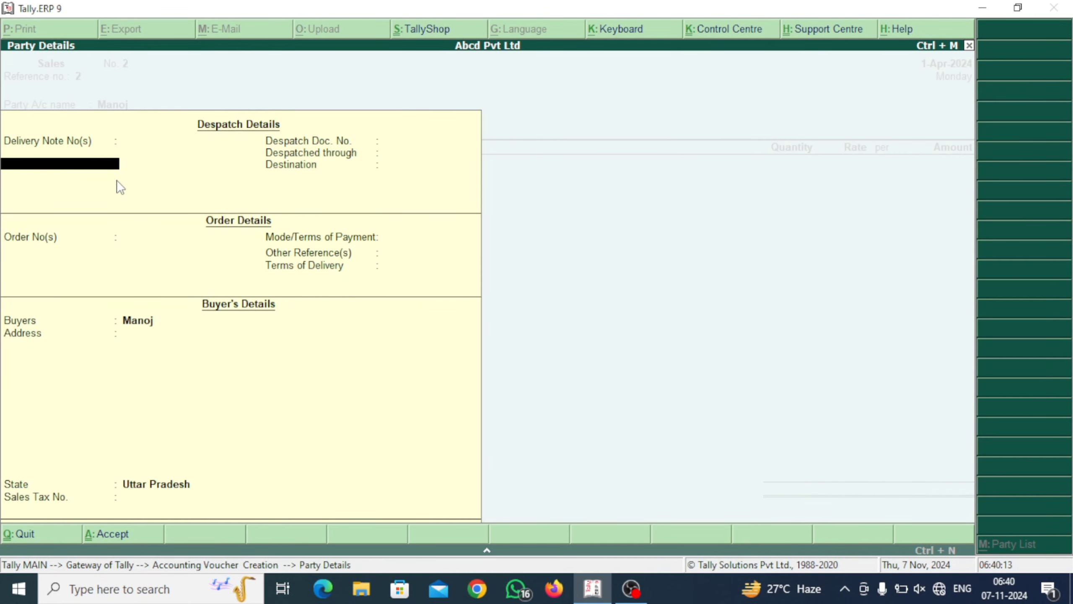
key("ctrl+a")
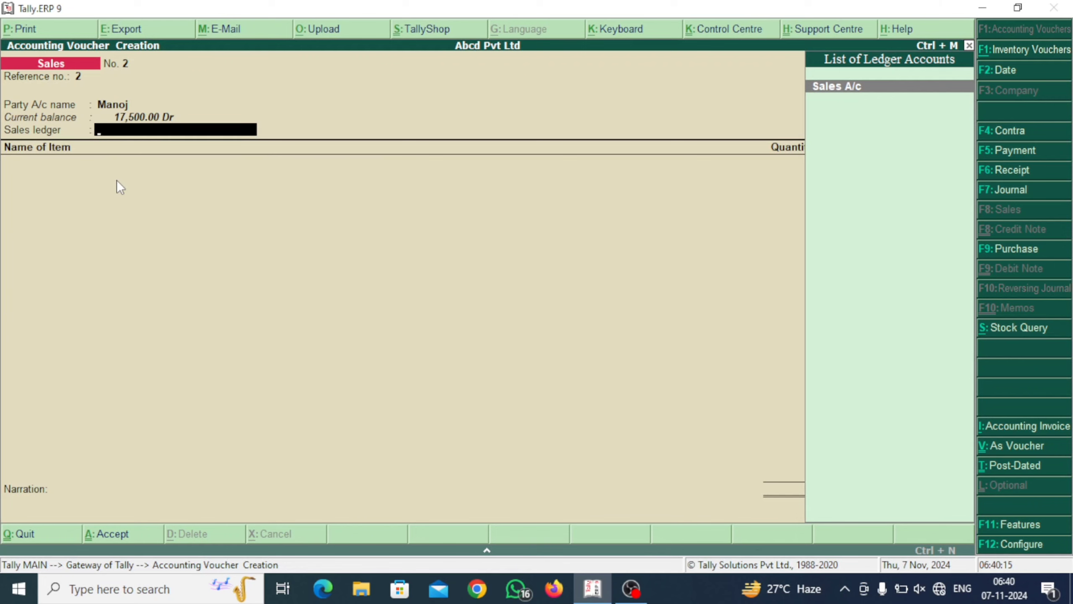
key("Return")
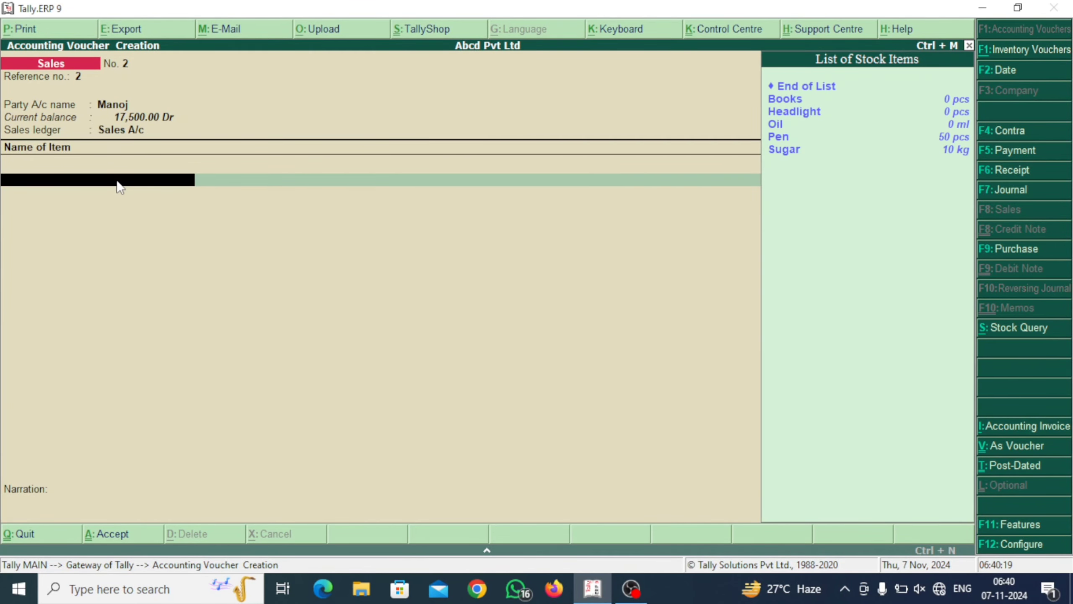
Add Pen to the sales voucher with a quantity of 50 pcs at the rate of 15.00.
key("Down")
key("Down")
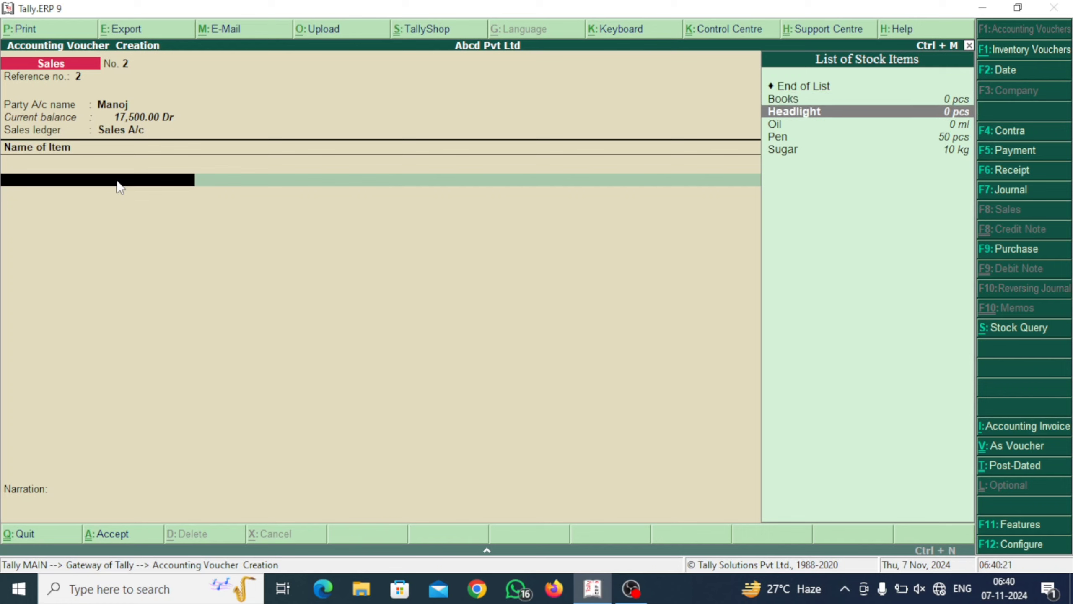
key("Down")
key("Up")
key("Up")
key("Up")
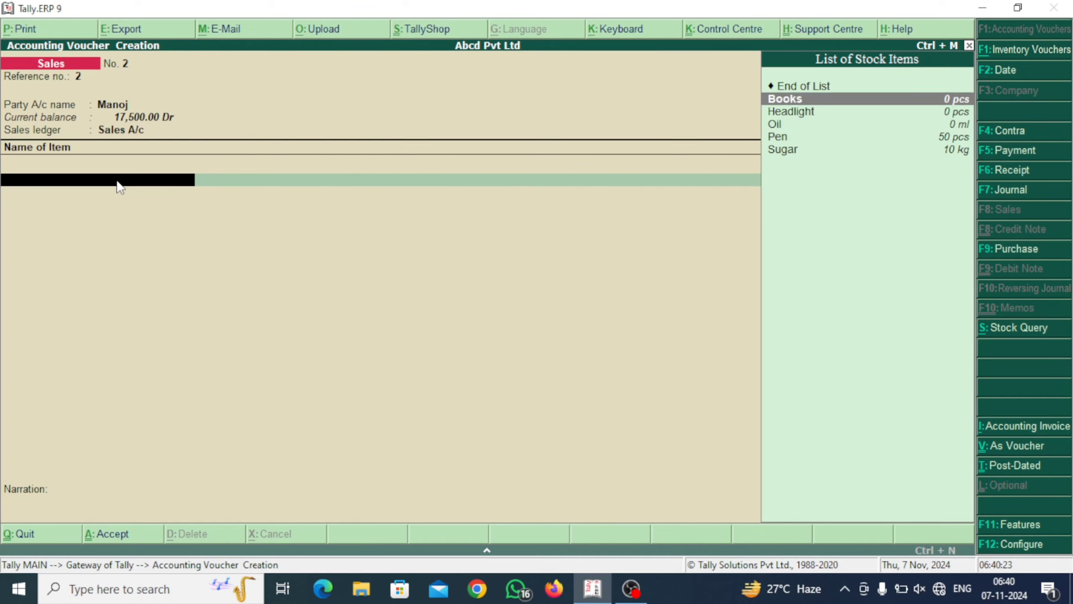
key("Down")
key("Down")
key("Down")
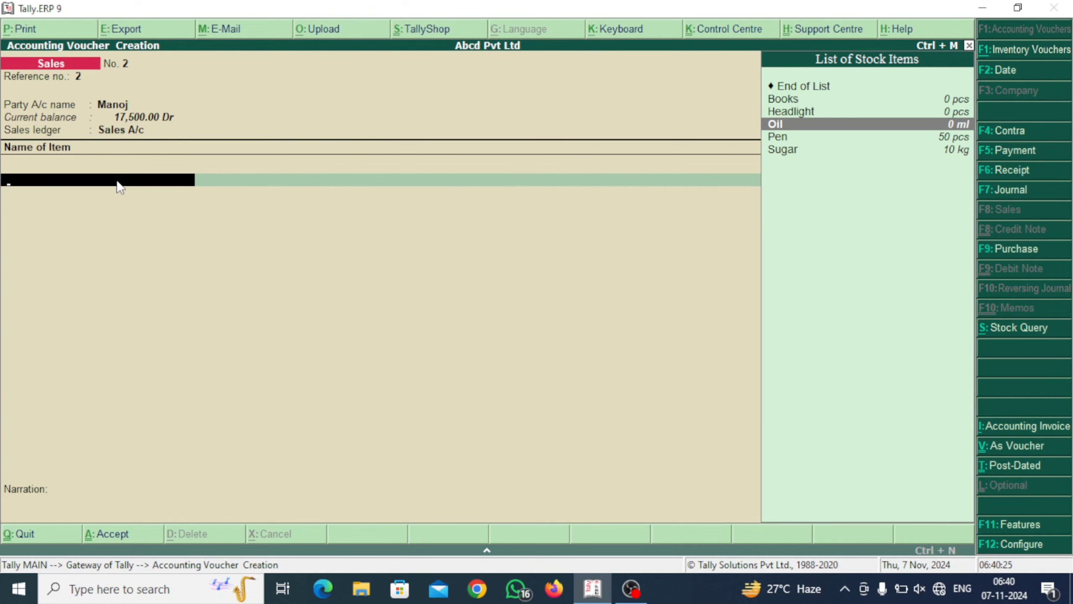
key("Down")
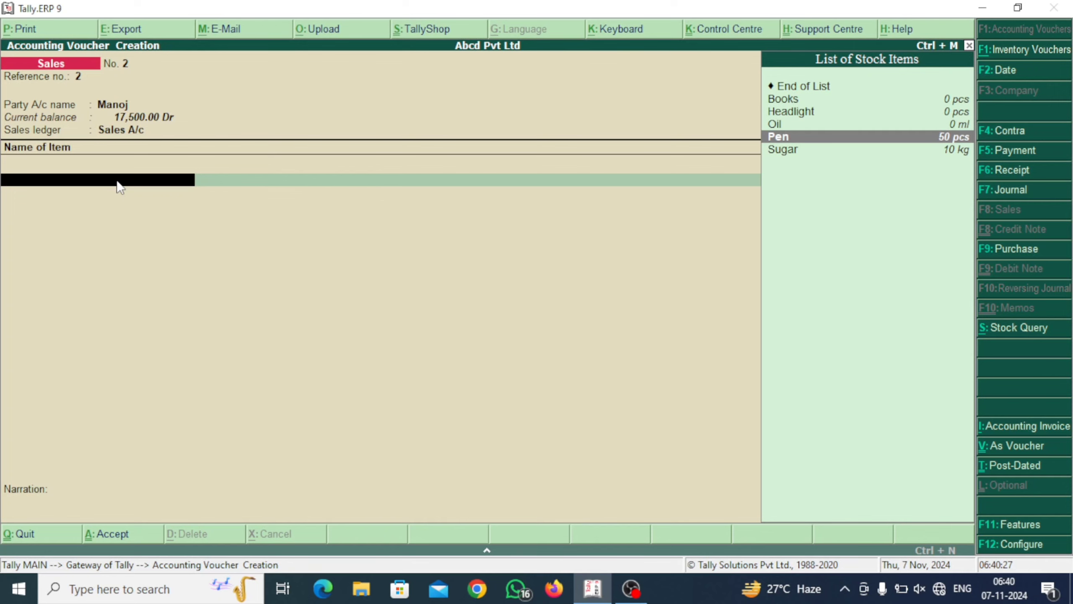
key("Down")
key("Up")
key("Return")
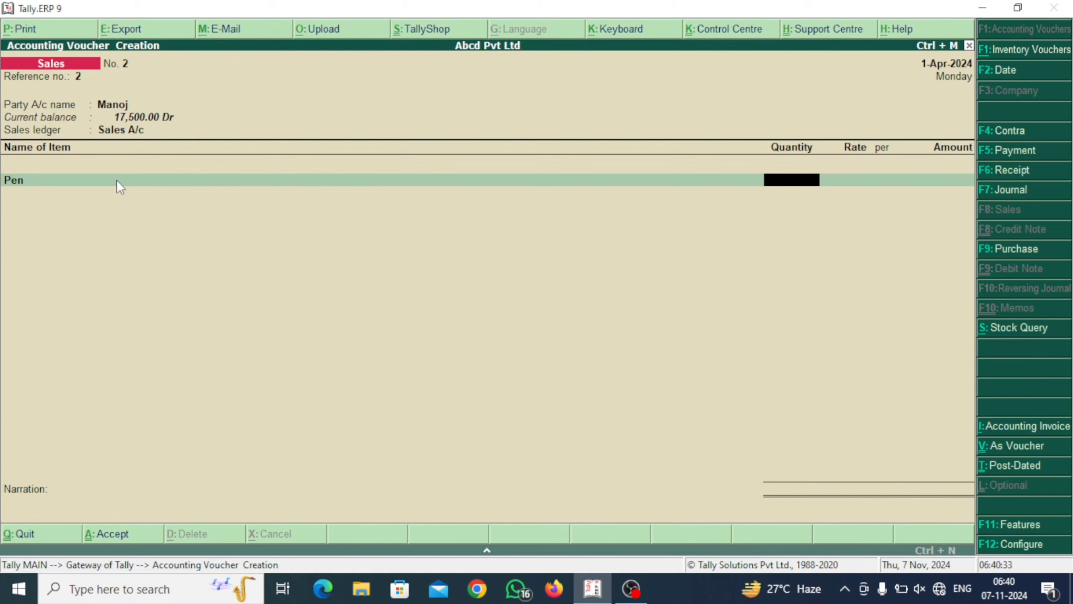
type("50")
key("Return")
key("Return")
key("Return")
key("Return")
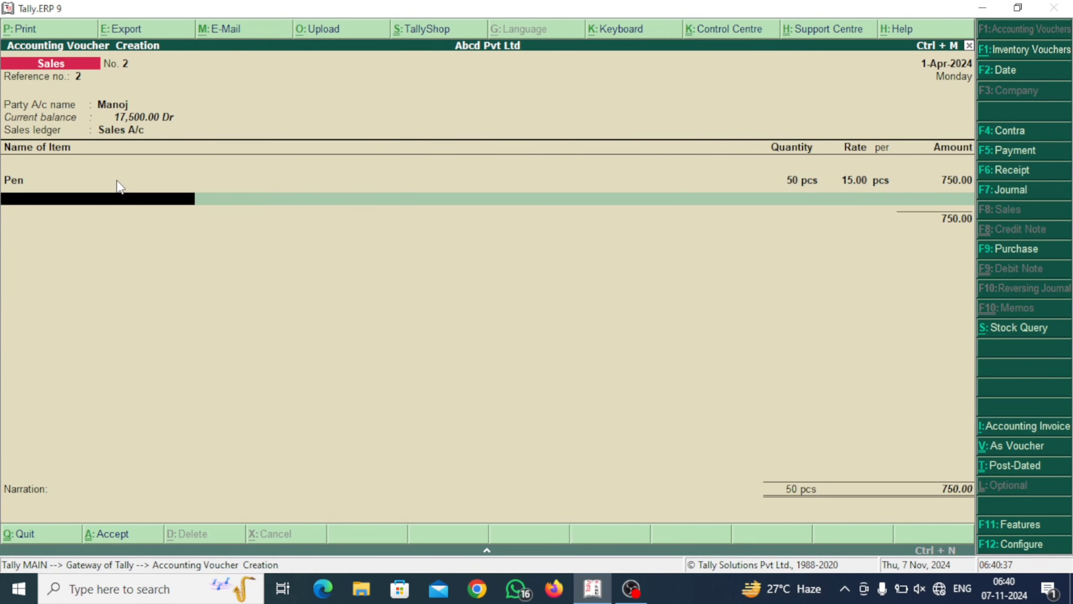
Add Sugar to the sales voucher with a quantity of 10 kg at the rate of 50.00.
key("Down")
key("Down")
key("Down")
key("Down")
key("Down")
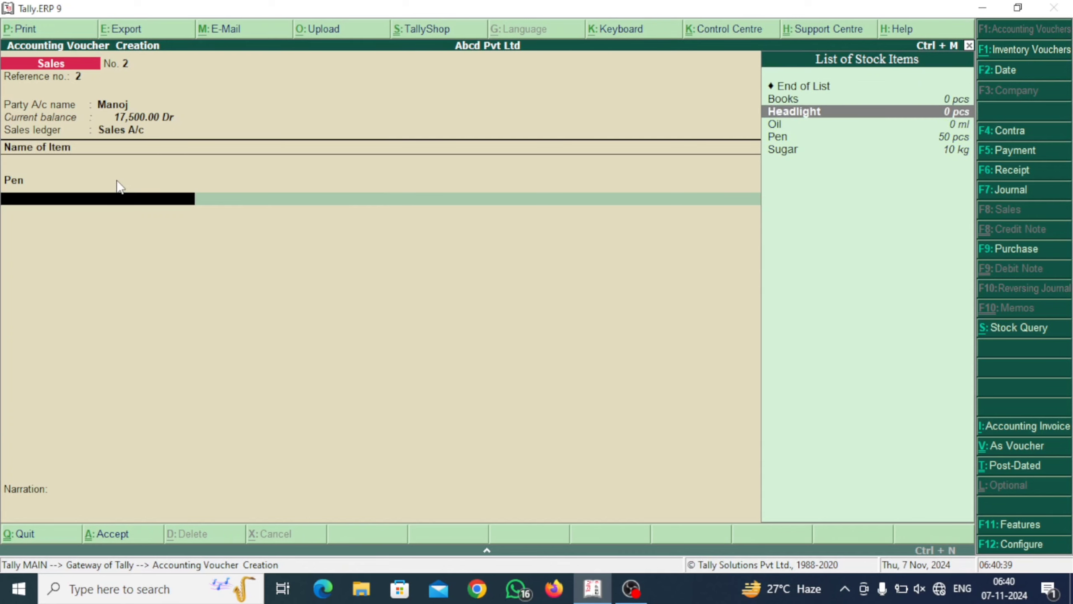
key("Return")
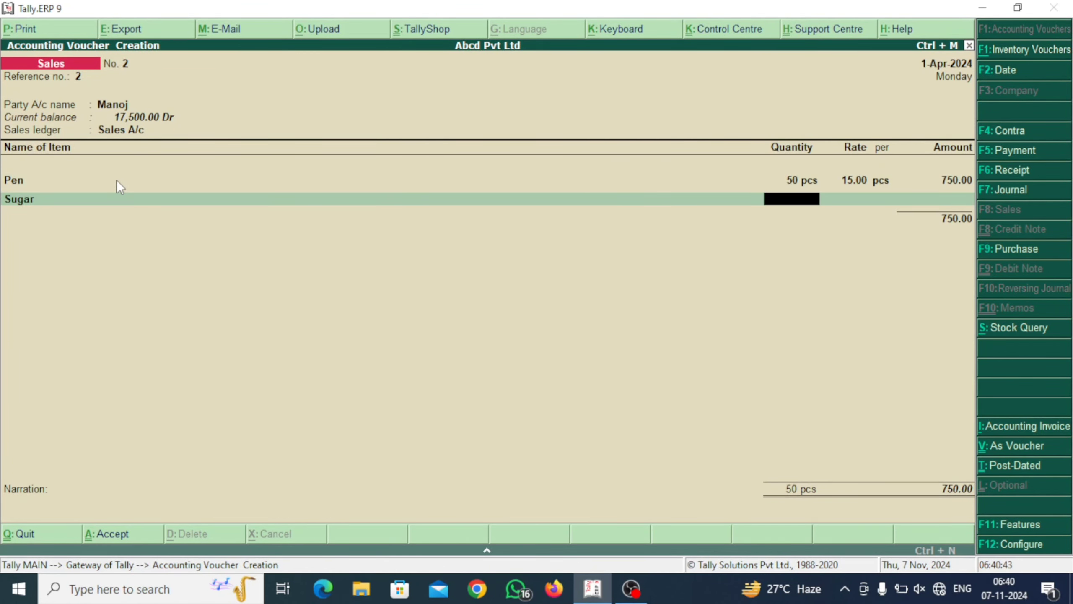
type("10")
key("Return")
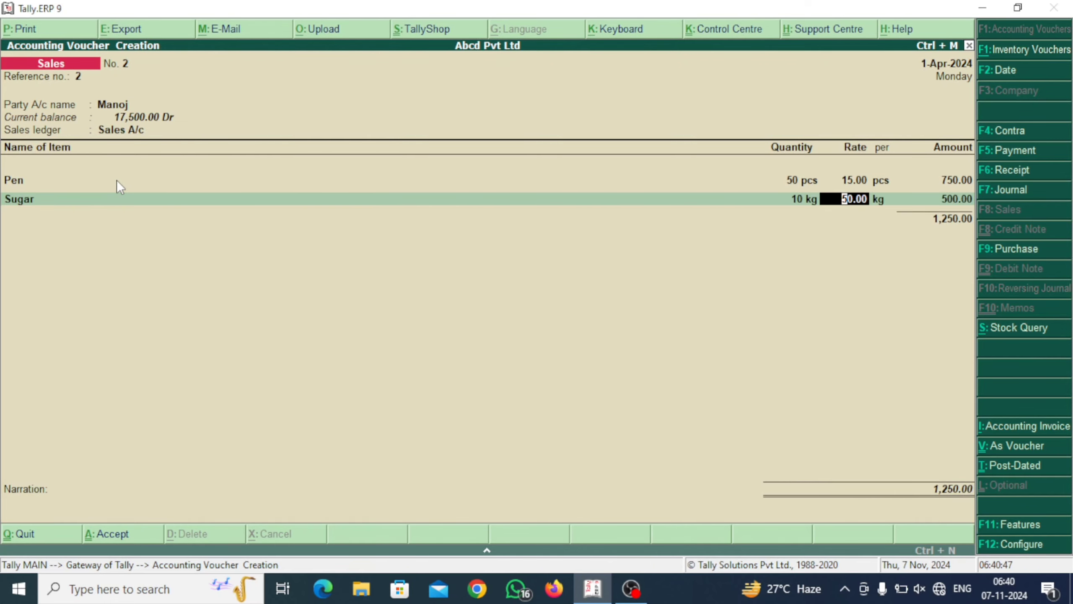
key("Return")
key("Return")
key("Return")
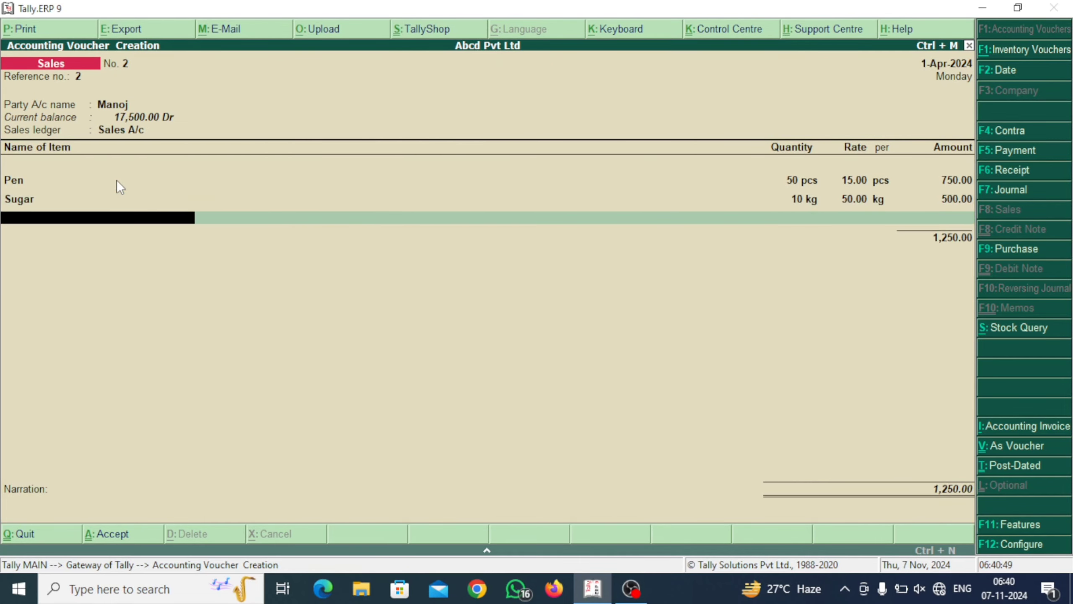
Finish the item list, save the second sales voucher with an empty narration and go back to the Gateway of Tally.
key("Return")
key("Return")
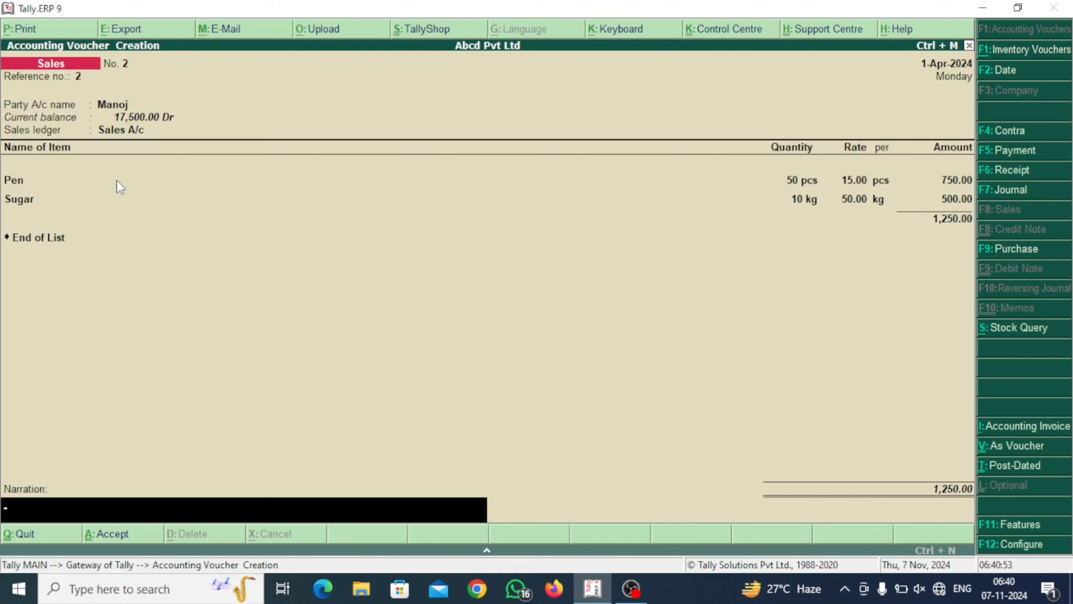
key("Return")
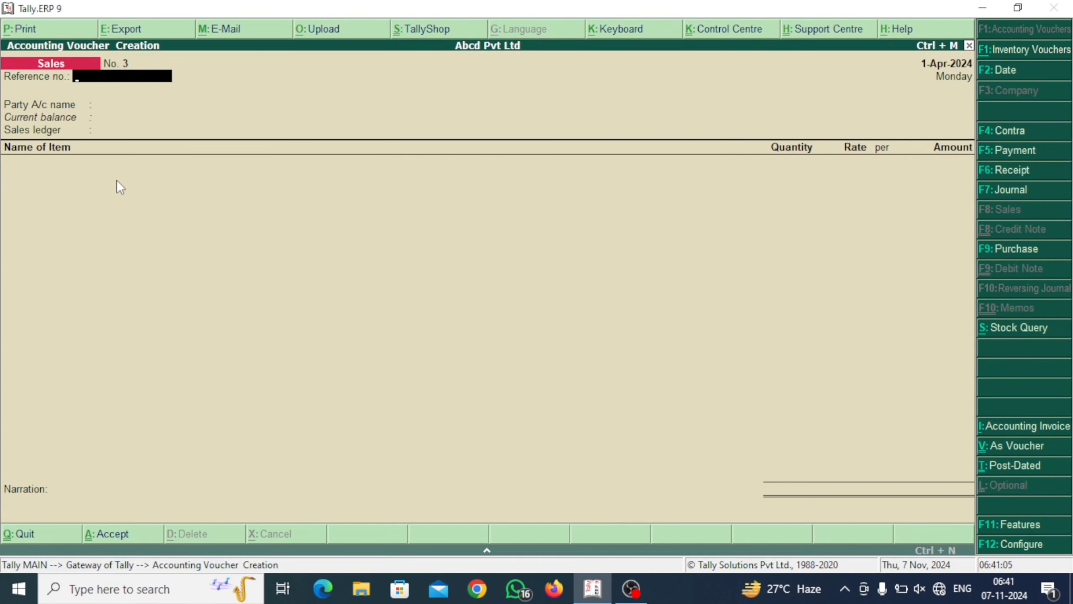
key("Escape")
key("Escape")
key("n")
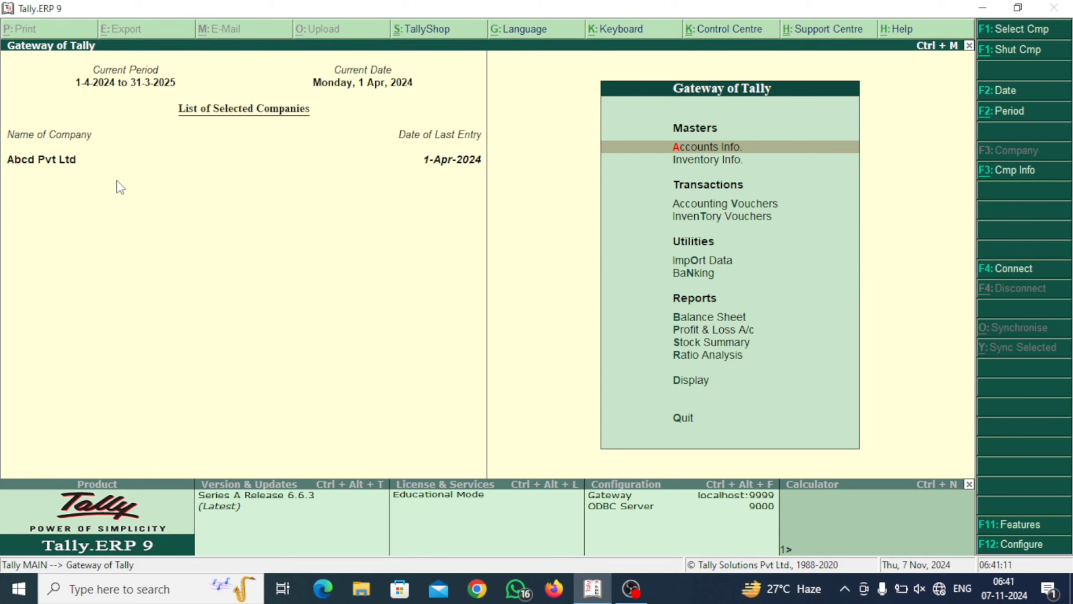
Open the Profit & Loss A/c report and review the purchase accounts, gross profit and nett profit.
key("Down")
key("Down")
key("Down")
key("Down")
key("Down")
key("Down")
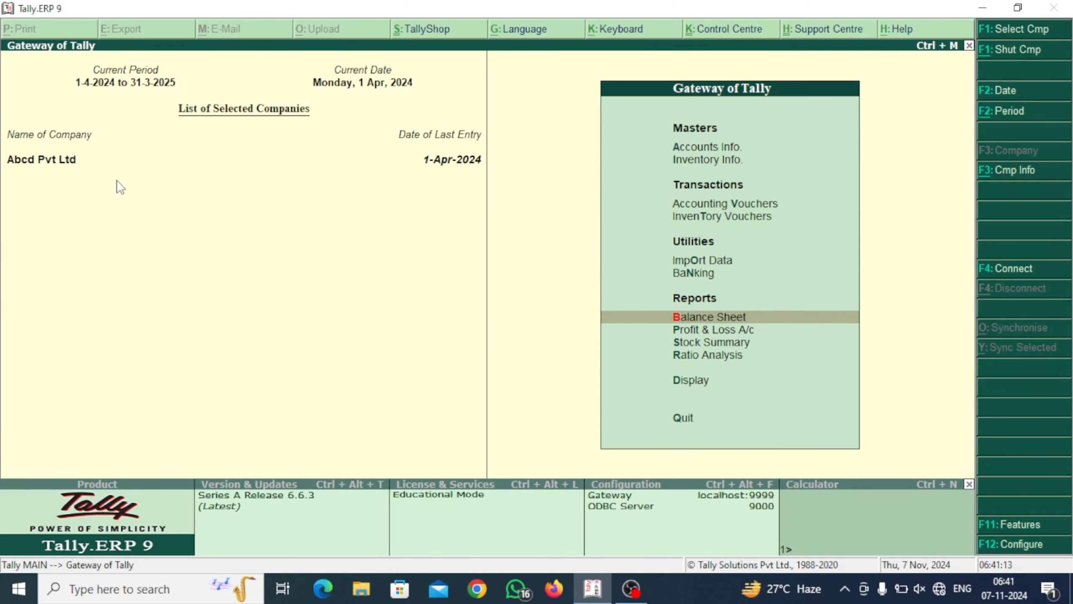
key("Down")
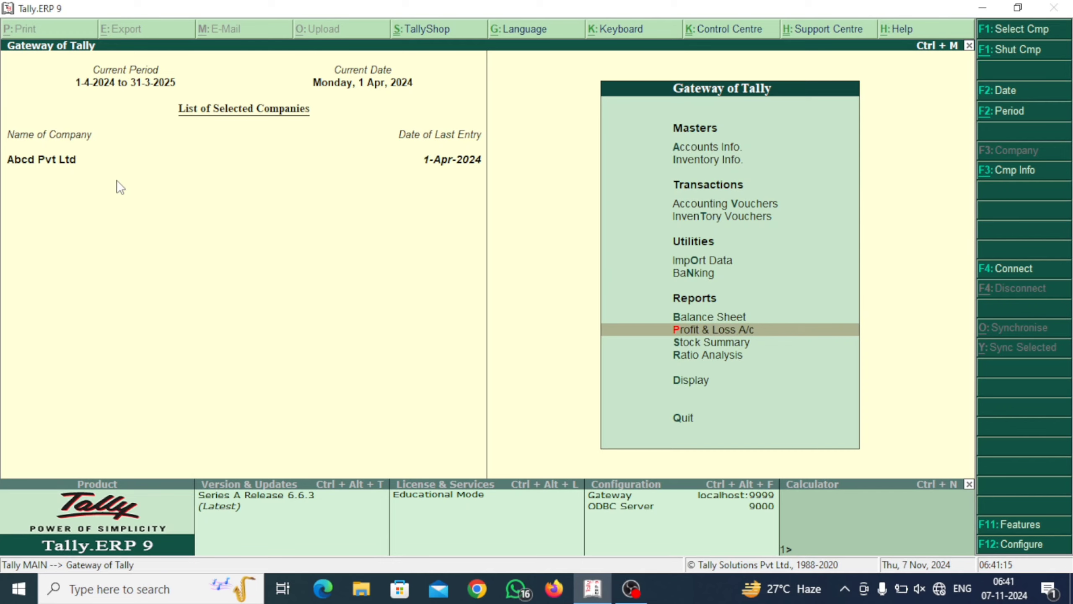
key("Return")
key("Down")
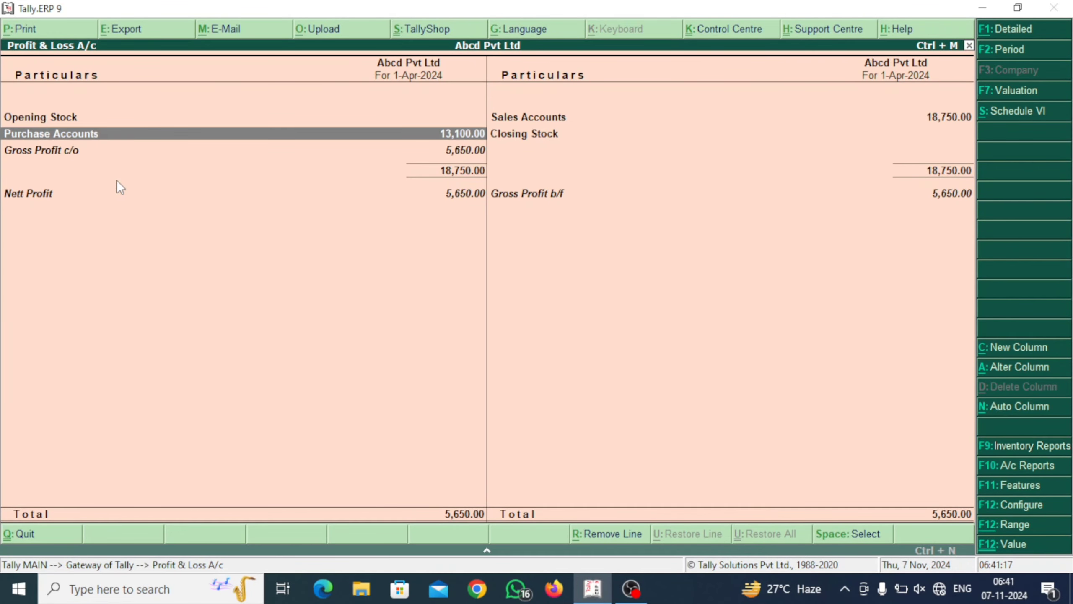
key("Down")
key("Down")
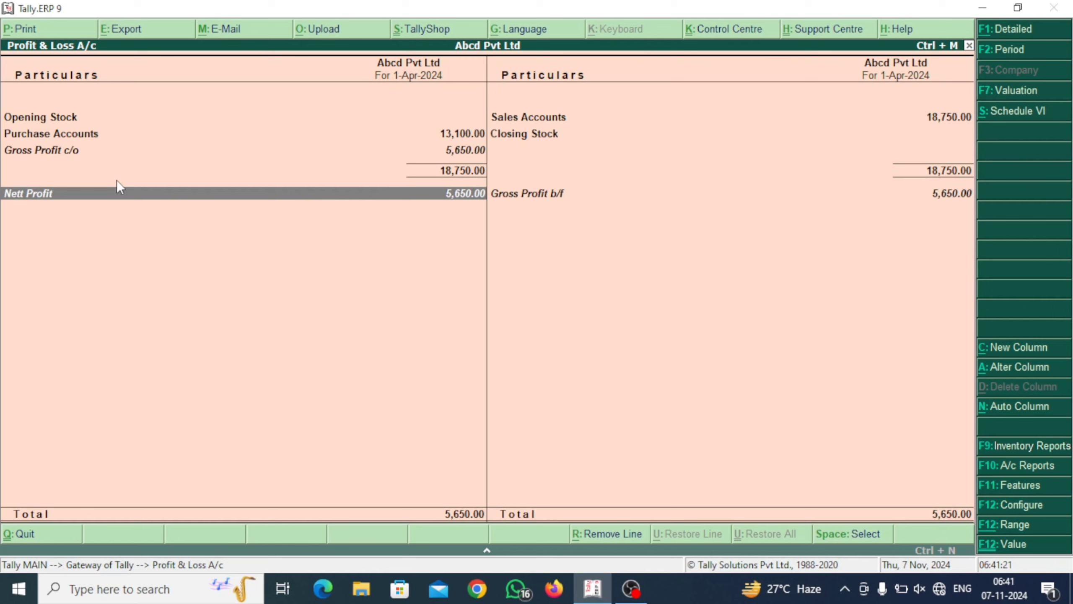
key("Up")
key("Up")
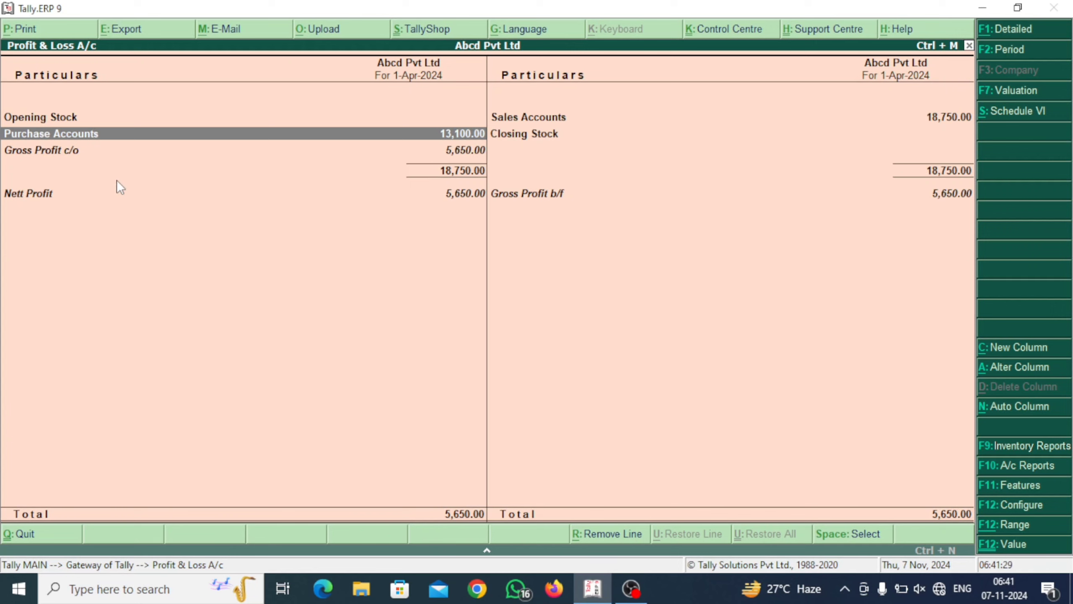
Examine the sales accounts and gross profit brought forward, and close the Profit & Loss A/c without quitting the program.
key("Right")
key("Up")
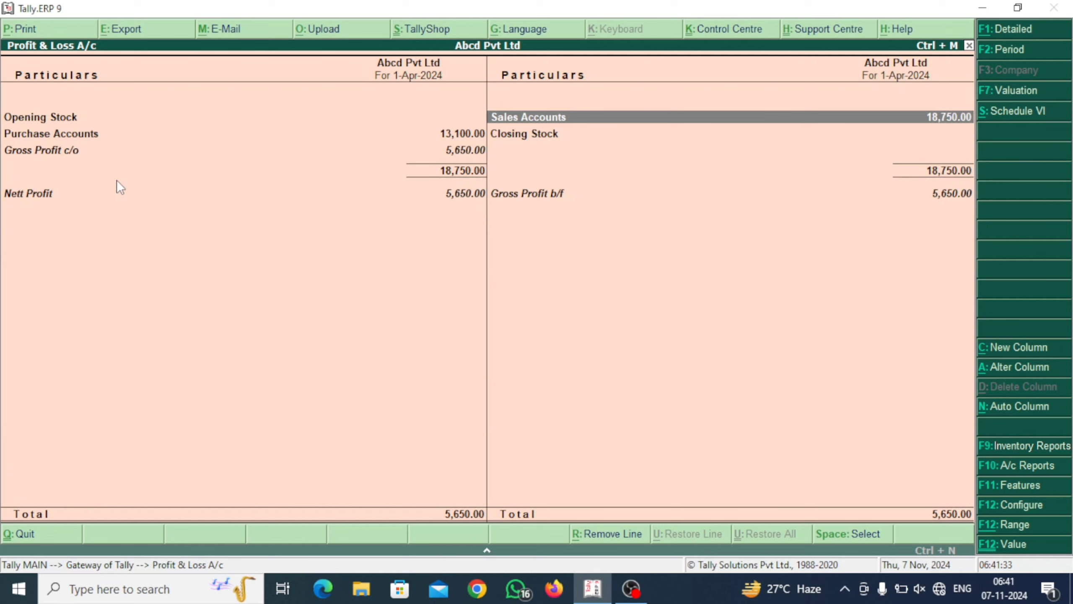
key("Down")
key("Down")
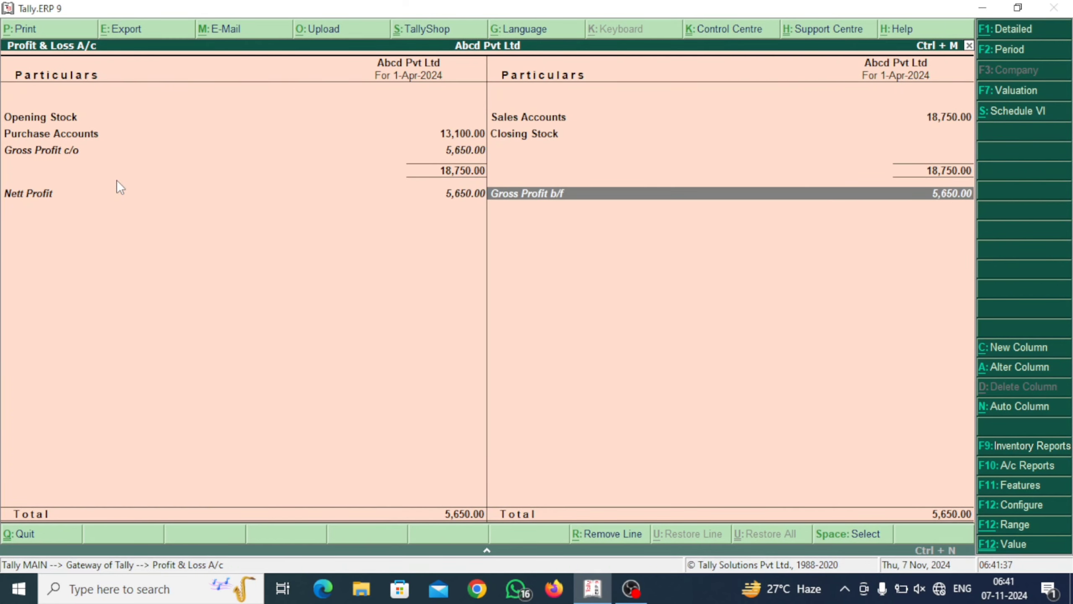
key("Left")
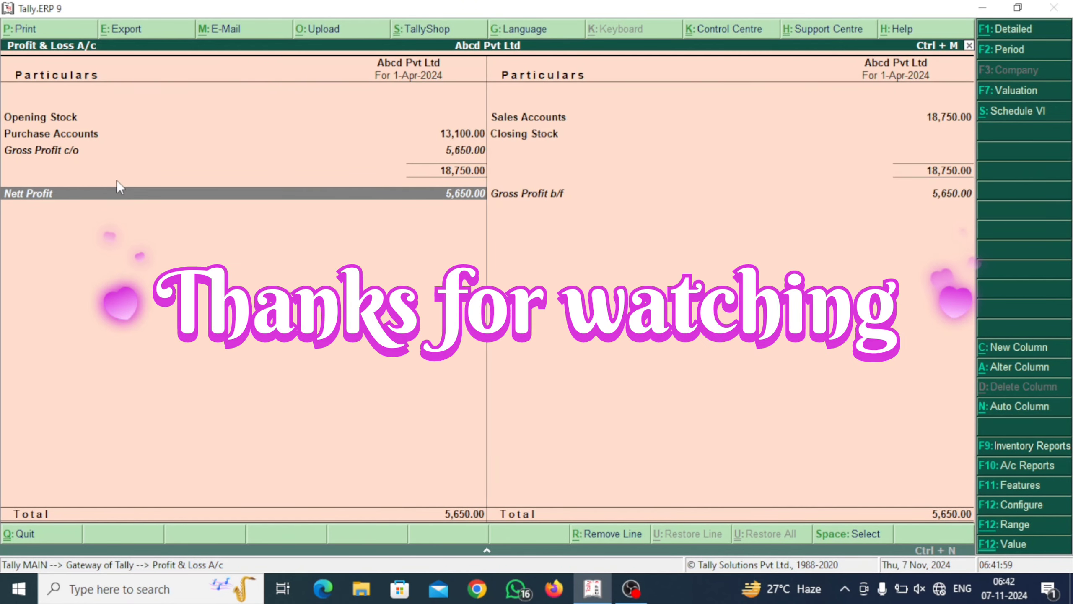
key("Escape")
key("Escape")
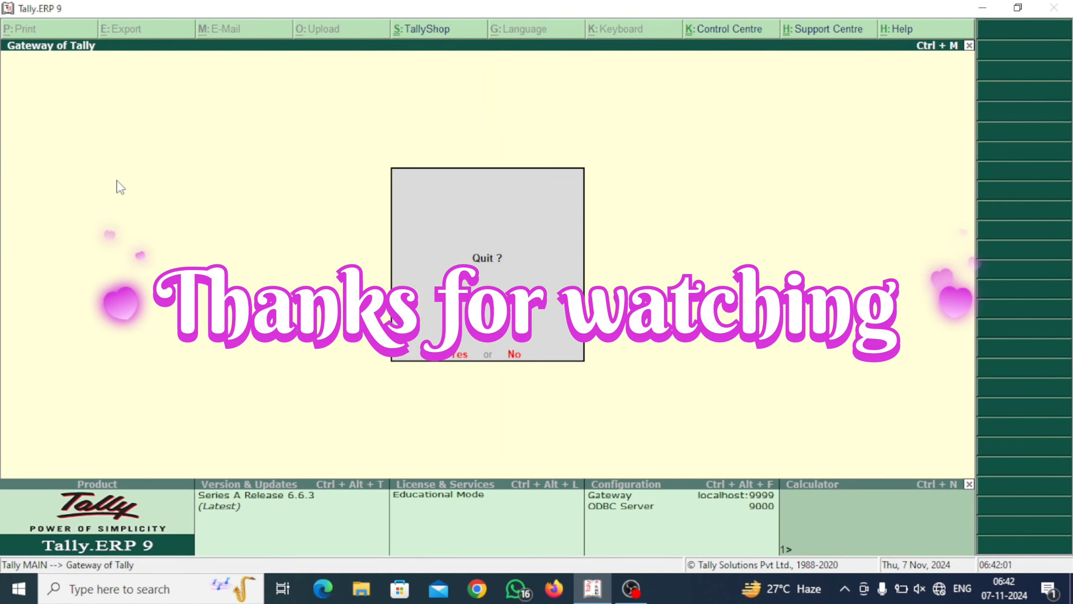
key("n")
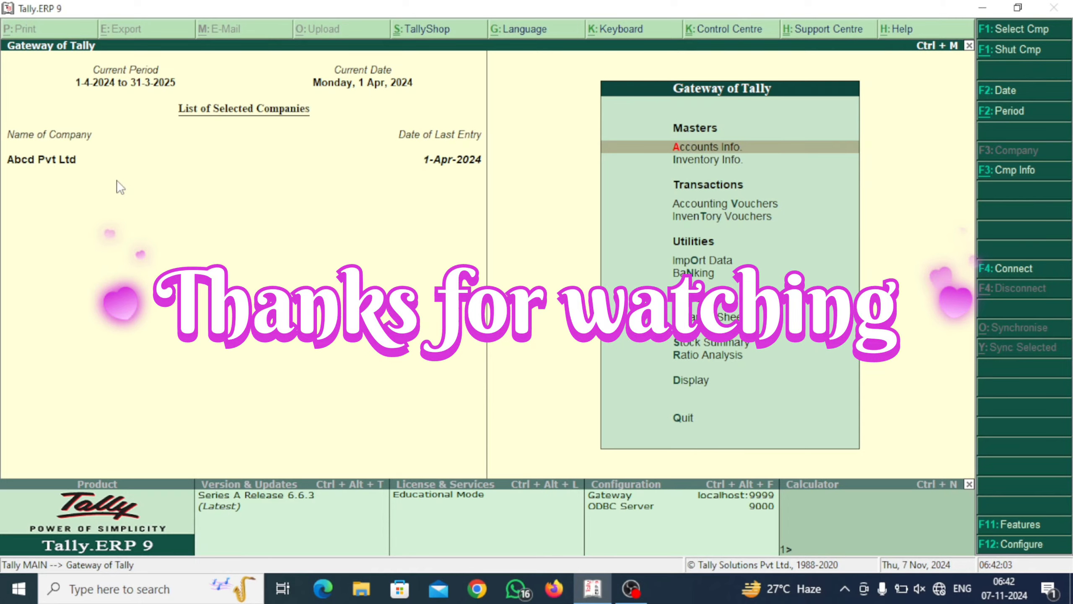